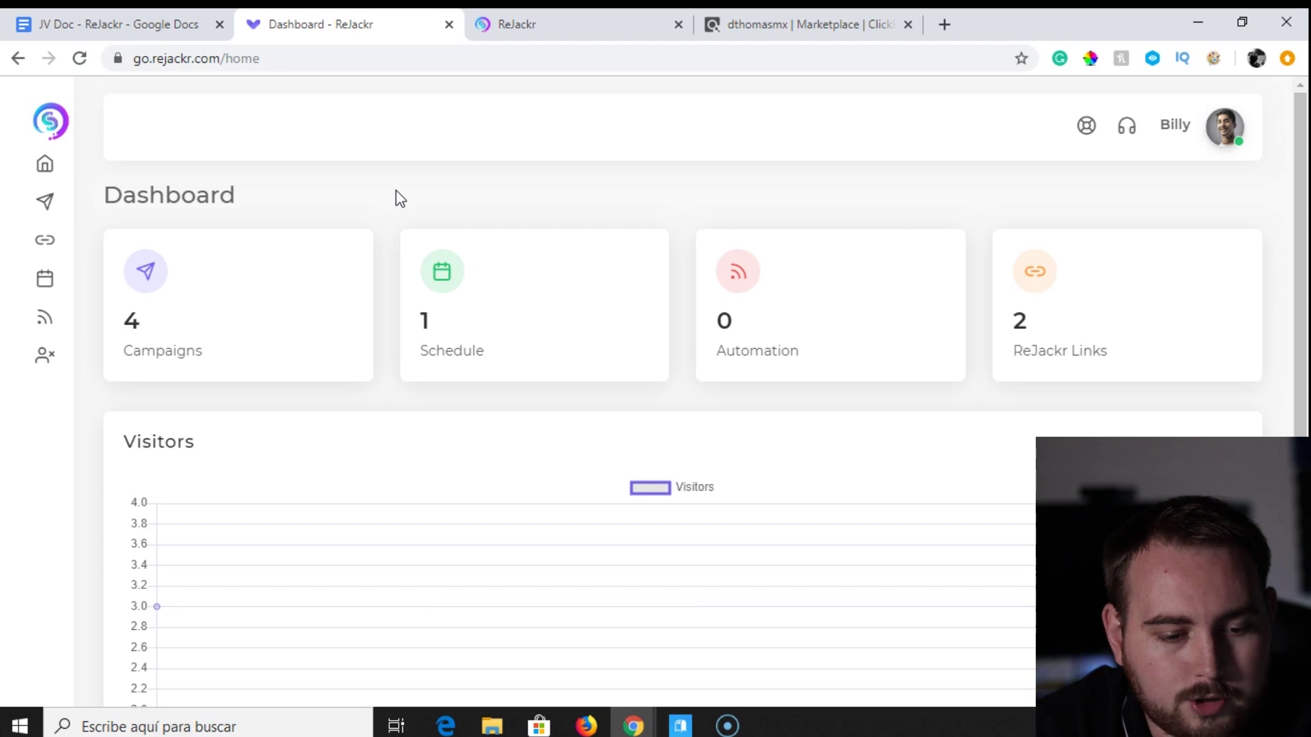
# From the Campaigns list, start a new campaign and view its blank Settings form.
pyautogui.moveTo(49, 167)
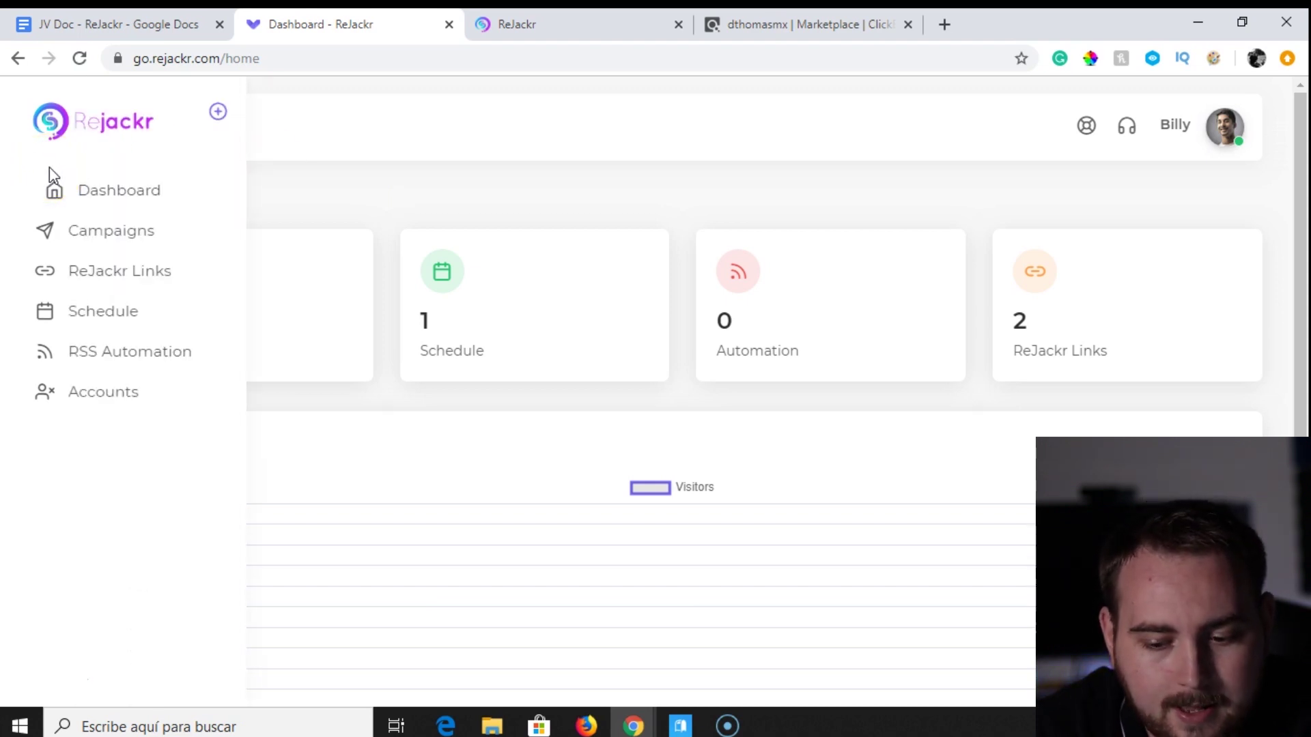
pyautogui.click(99, 231)
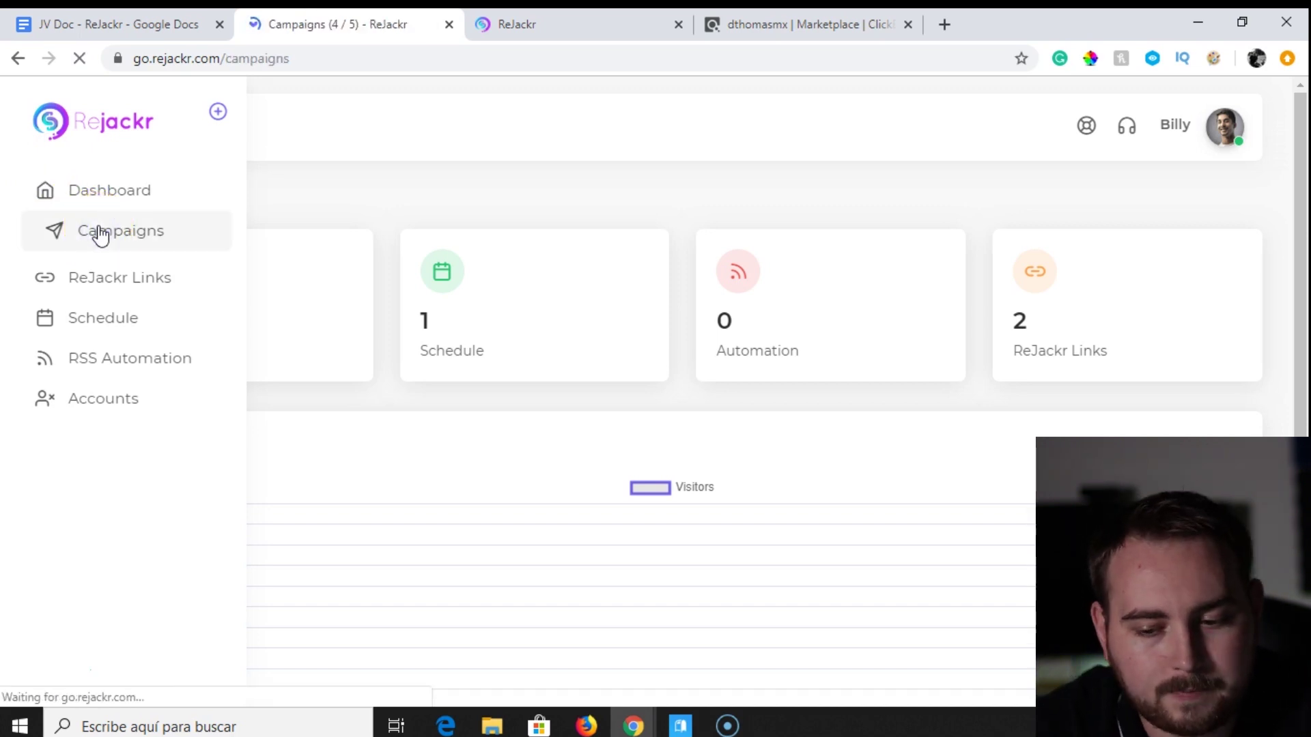
pyautogui.scroll(-2, 1300, 282)
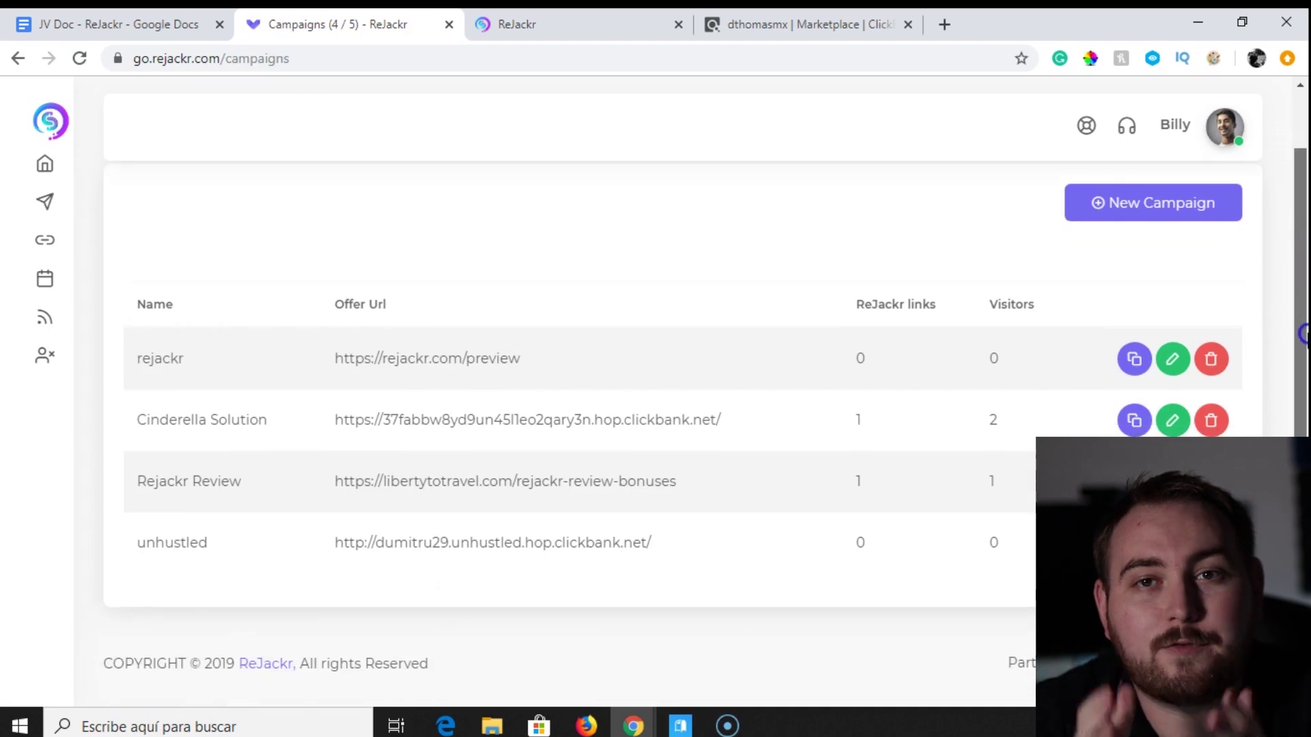
pyautogui.scroll(1, 1302, 282)
pyautogui.click(1131, 230)
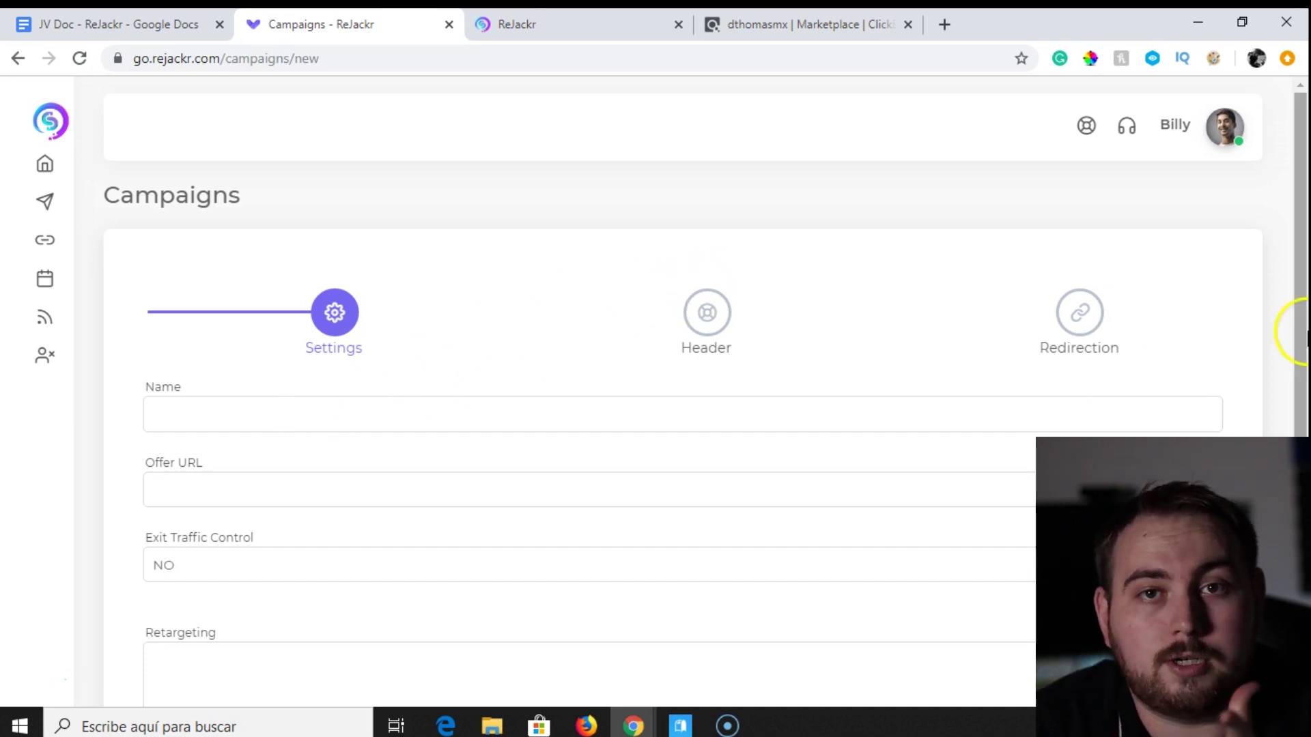
pyautogui.moveTo(1301, 328); pyautogui.dragTo(1301, 403)
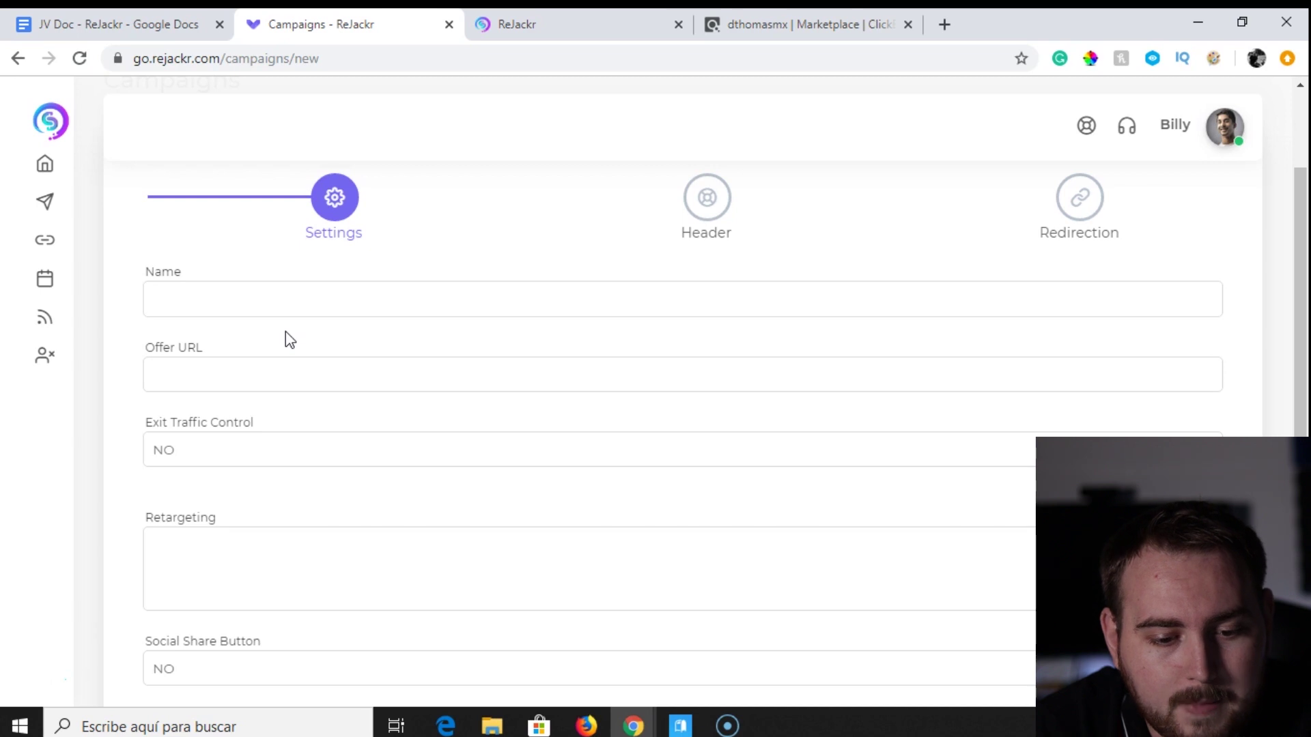
# Show ClickBank's Health & Fitness listings with Cinderella Solution at the top.
pyautogui.click(806, 24)
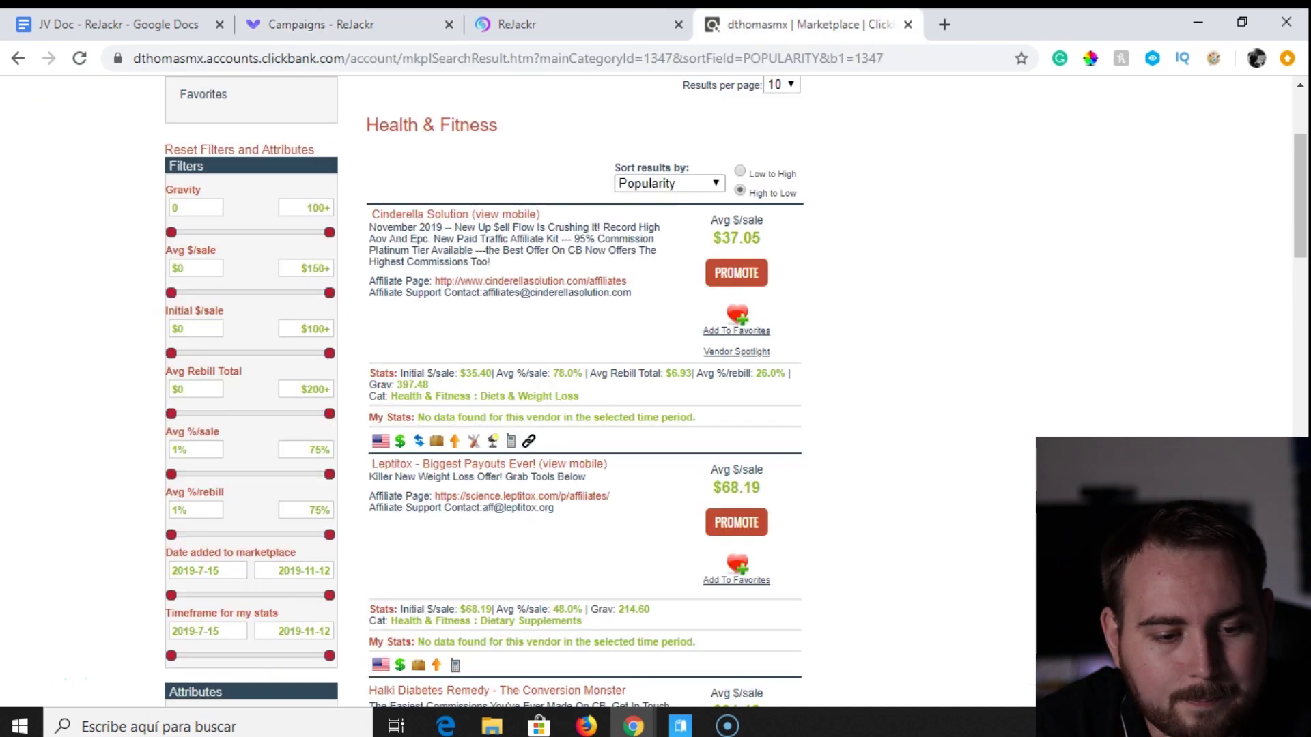
pyautogui.click(1302, 239)
pyautogui.moveTo(1302, 239)
pyautogui.mouseDown()
pyautogui.moveTo(1301, 198)
pyautogui.moveTo(1300, 237)
pyautogui.mouseUp()
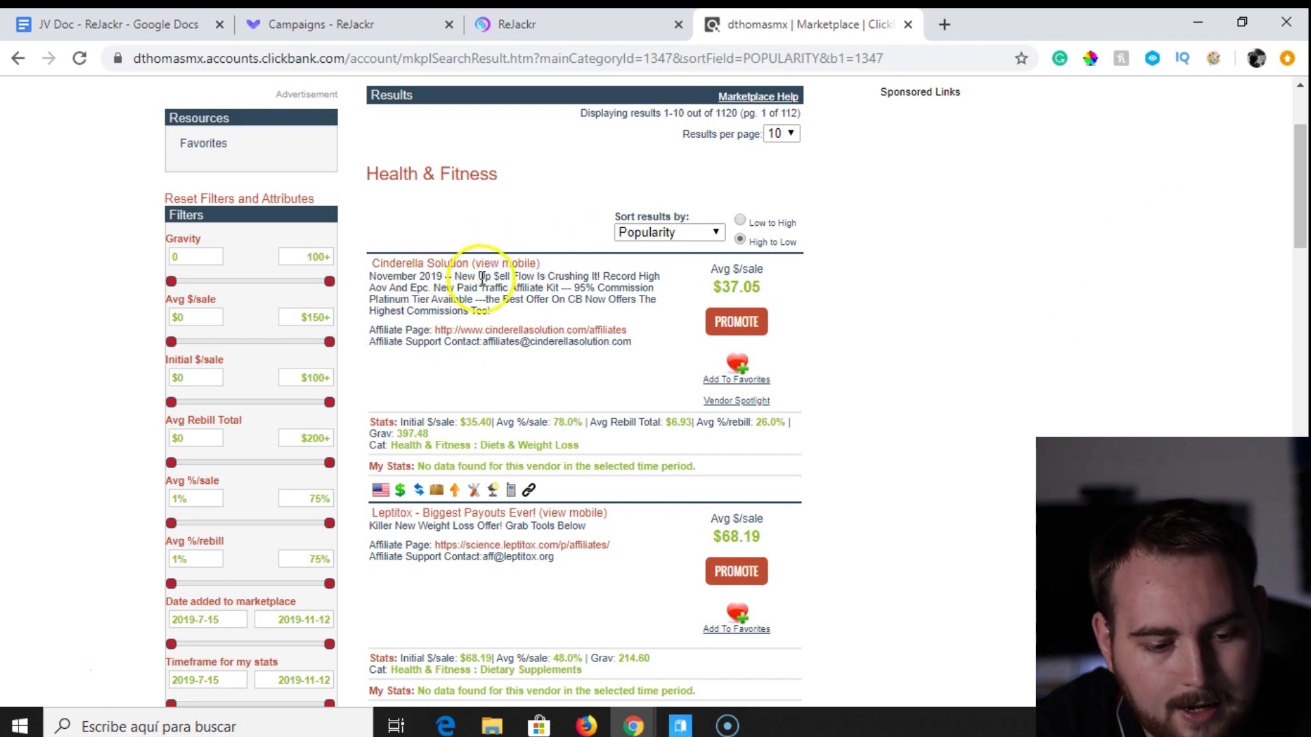
pyautogui.click(307, 23)
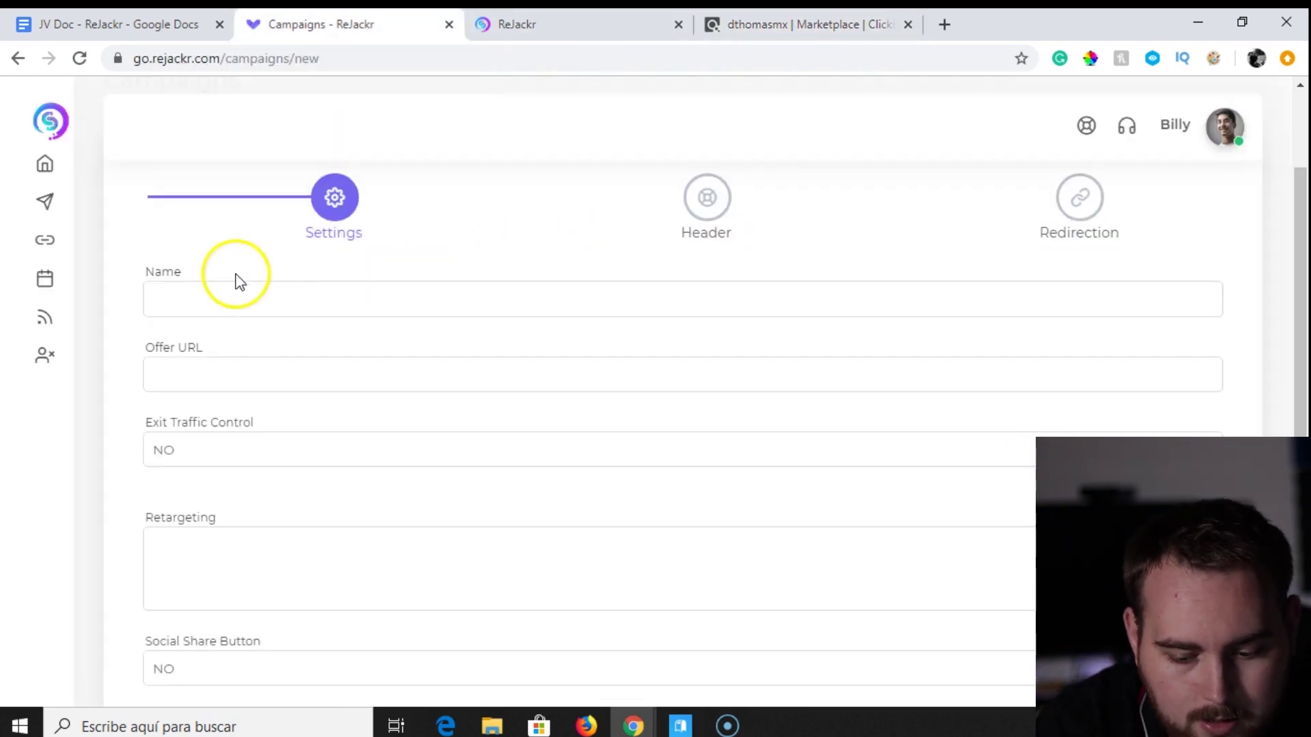
# Name the new campaign 'Cinderalla solution test'.
pyautogui.click(219, 295)
pyautogui.write('Cind')
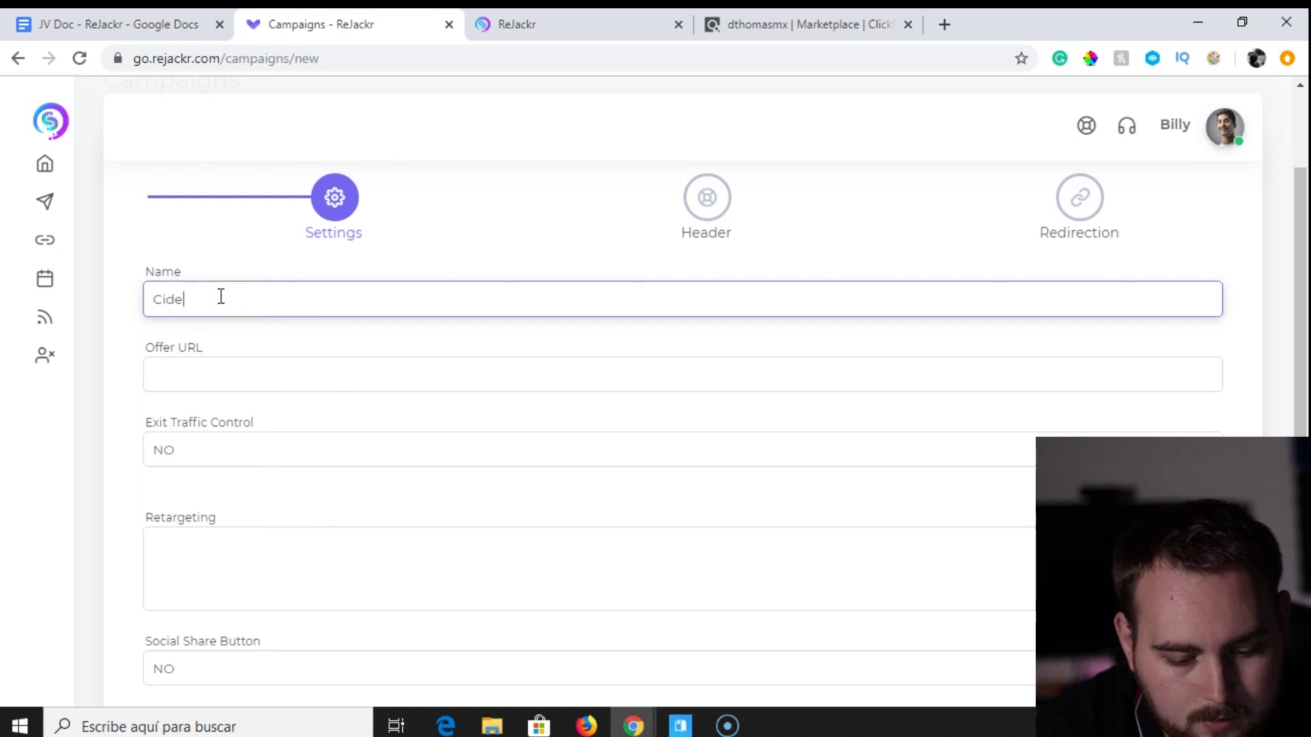
pyautogui.write('erall')
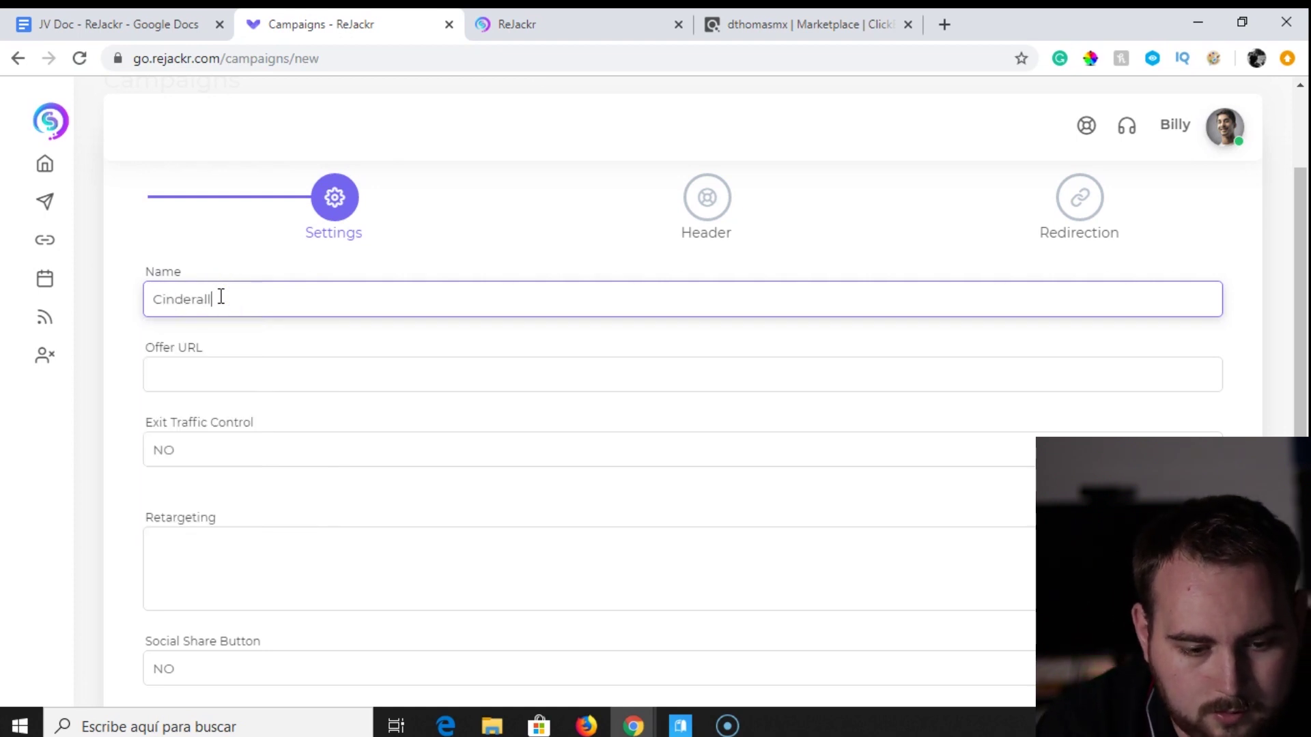
pyautogui.write('a solution')
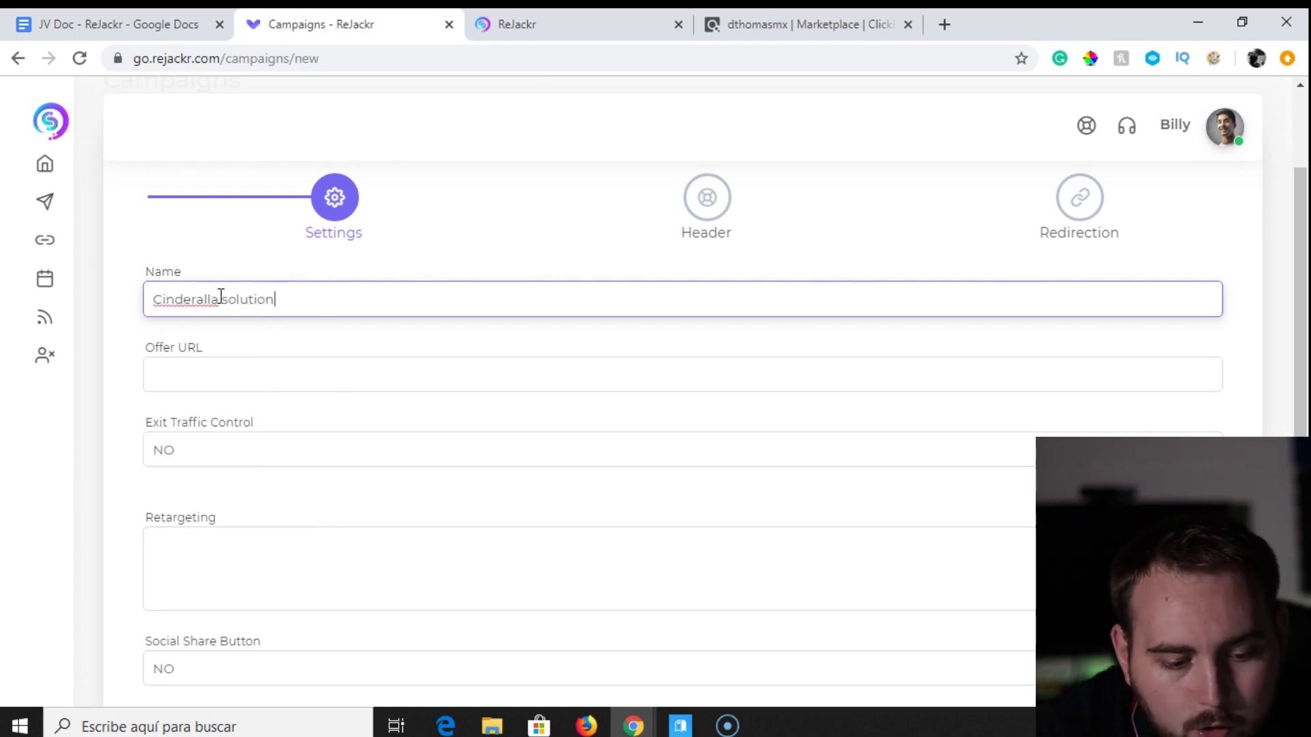
pyautogui.write(' test')
pyautogui.press('Tab')
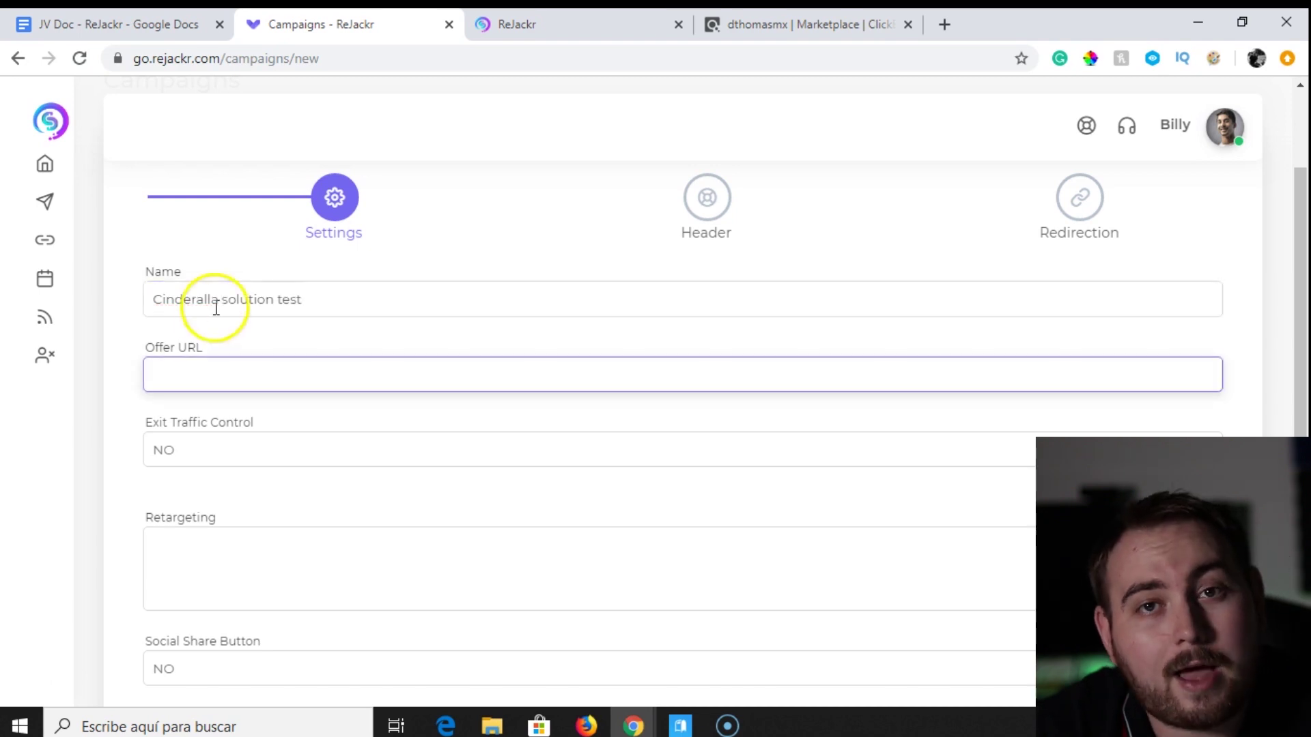
pyautogui.click(837, 25)
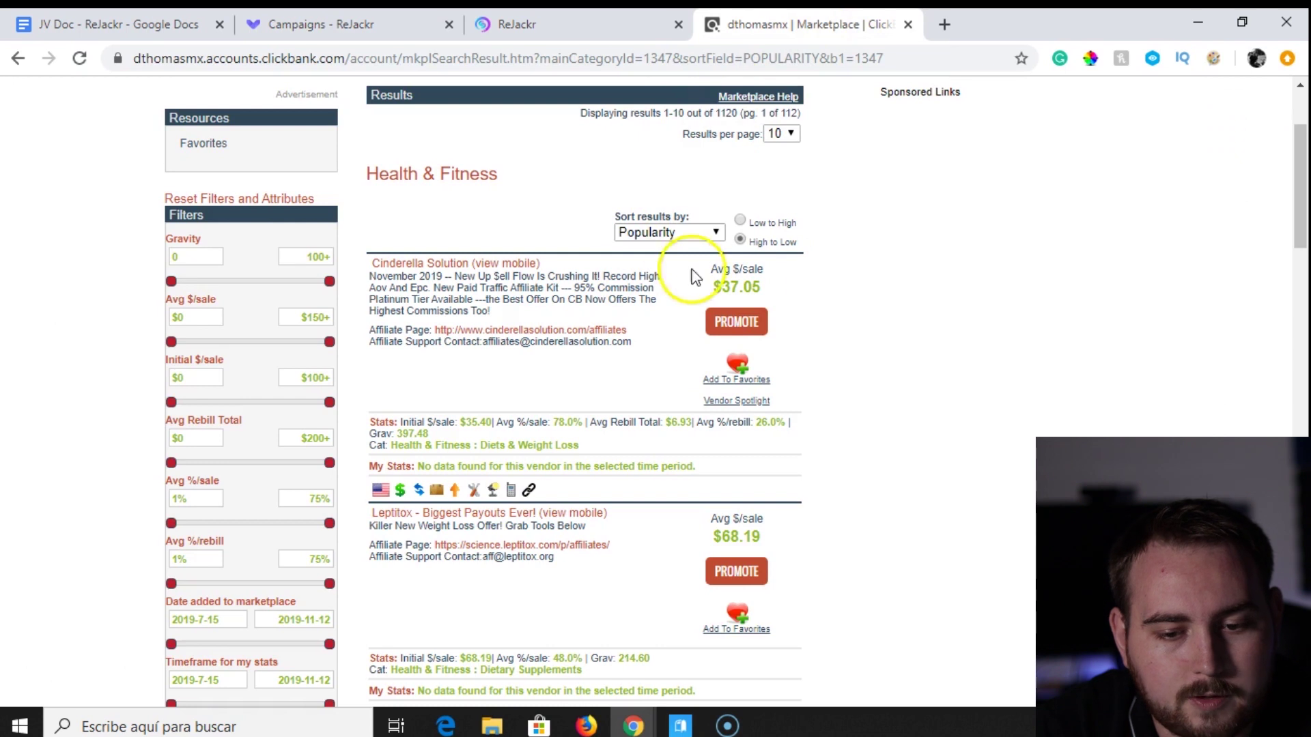
# Promote Cinderella Solution, generate its HopLinks and copy the encrypted HopLink.
pyautogui.click(746, 327)
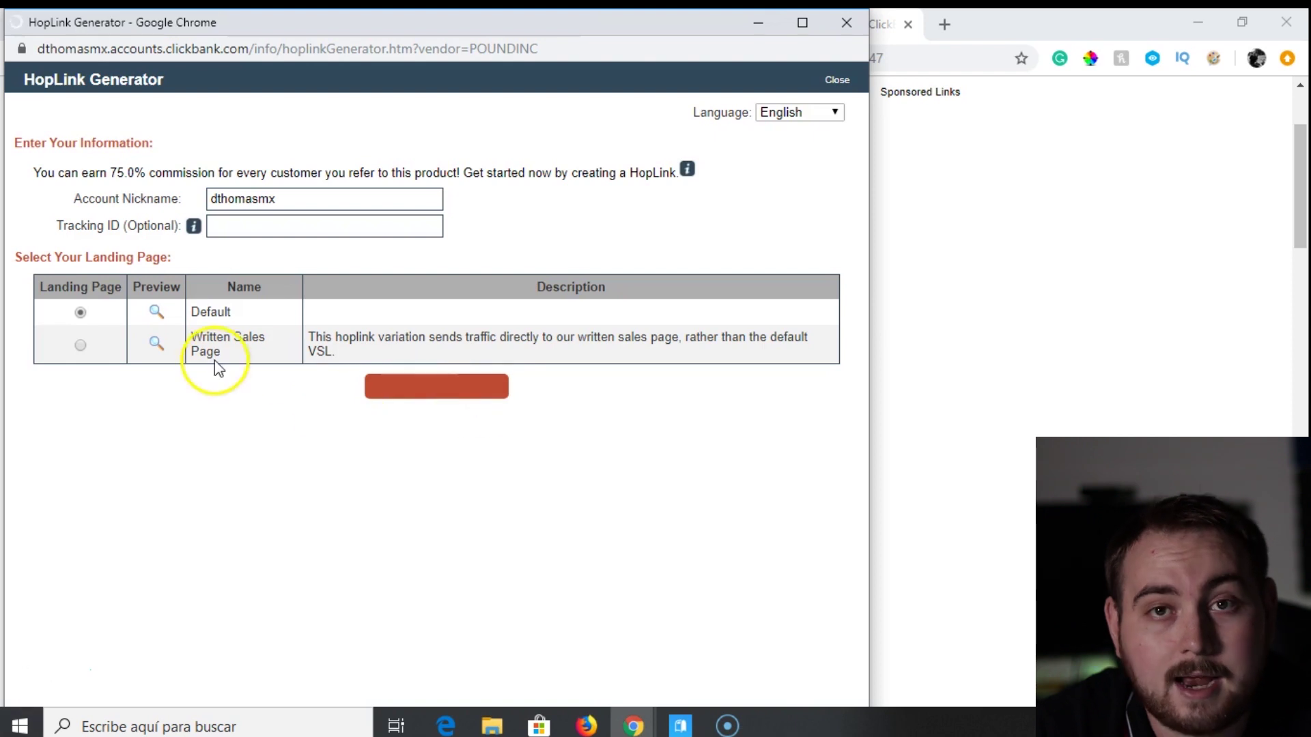
pyautogui.click(461, 389)
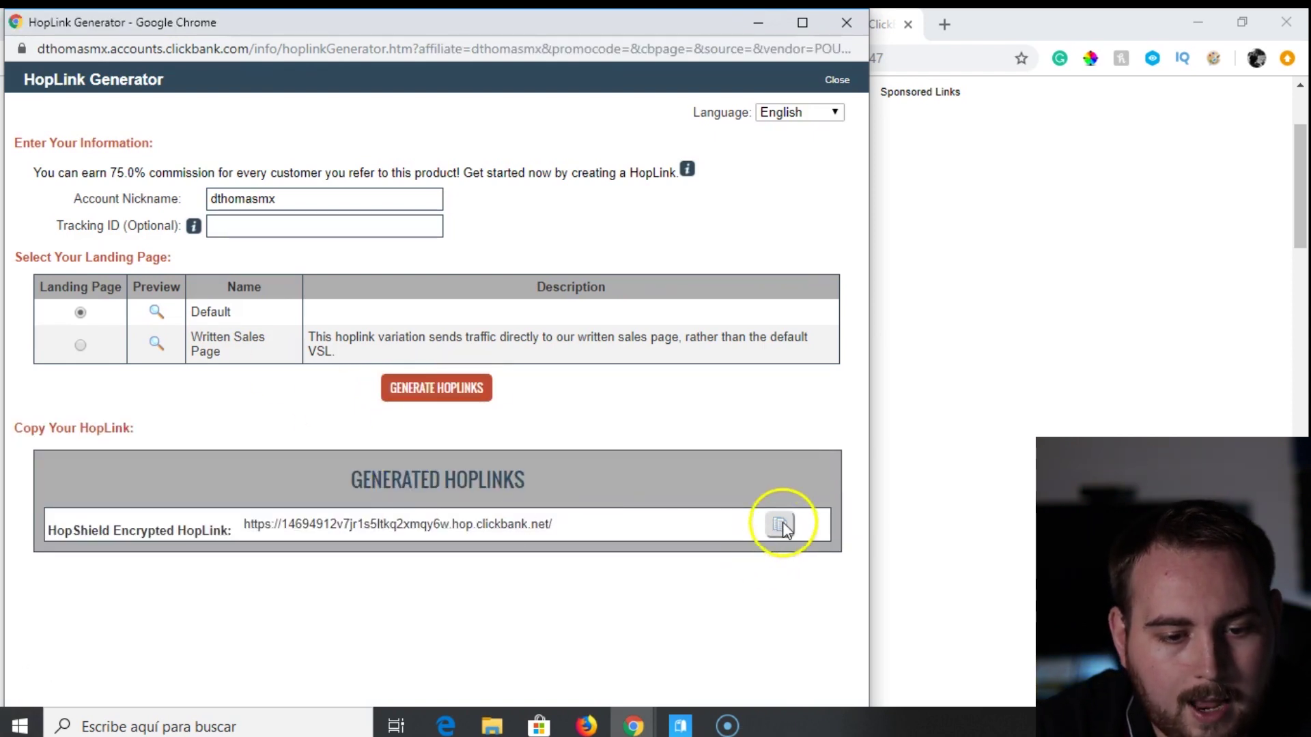
pyautogui.click(780, 524)
pyautogui.click(983, 351)
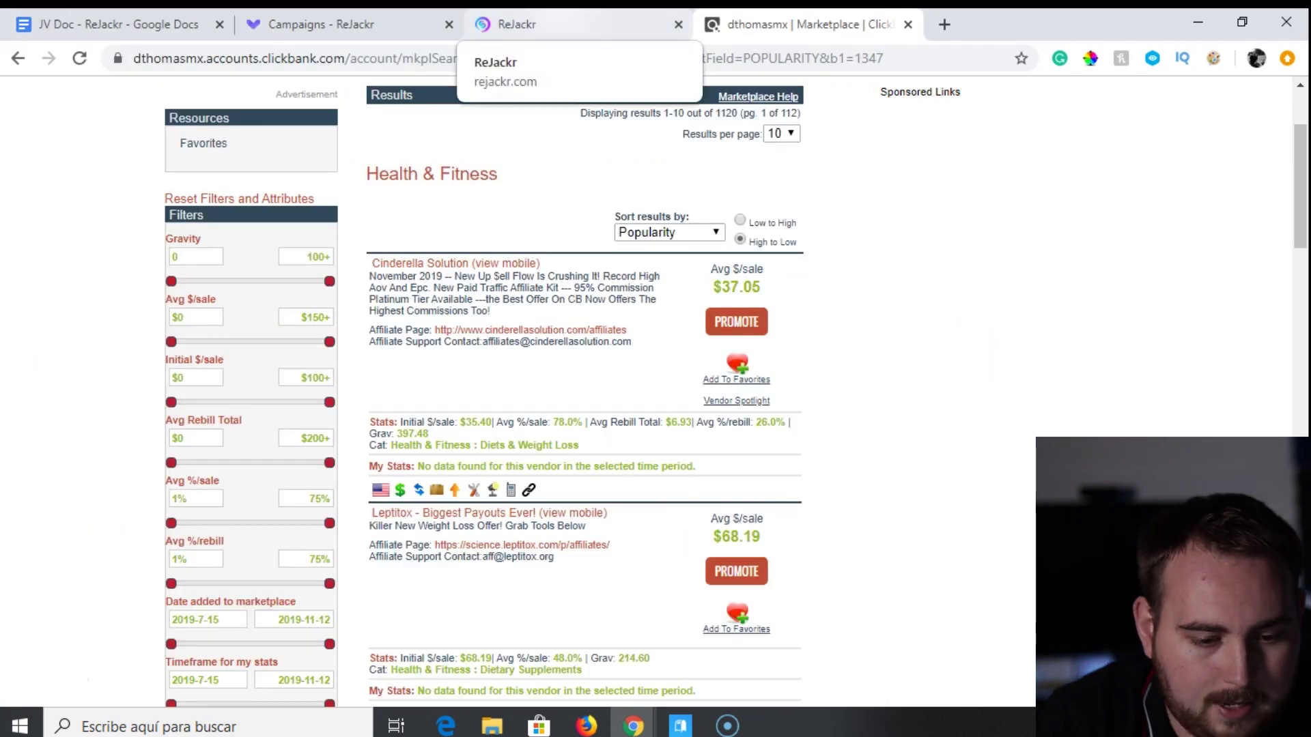
pyautogui.click(320, 24)
pyautogui.click(193, 381)
# Paste the Cinderella Solution HopLink as the Offer URL, leaving Exit Traffic Control at NO.
pyautogui.hotkey('ctrl', 'v')
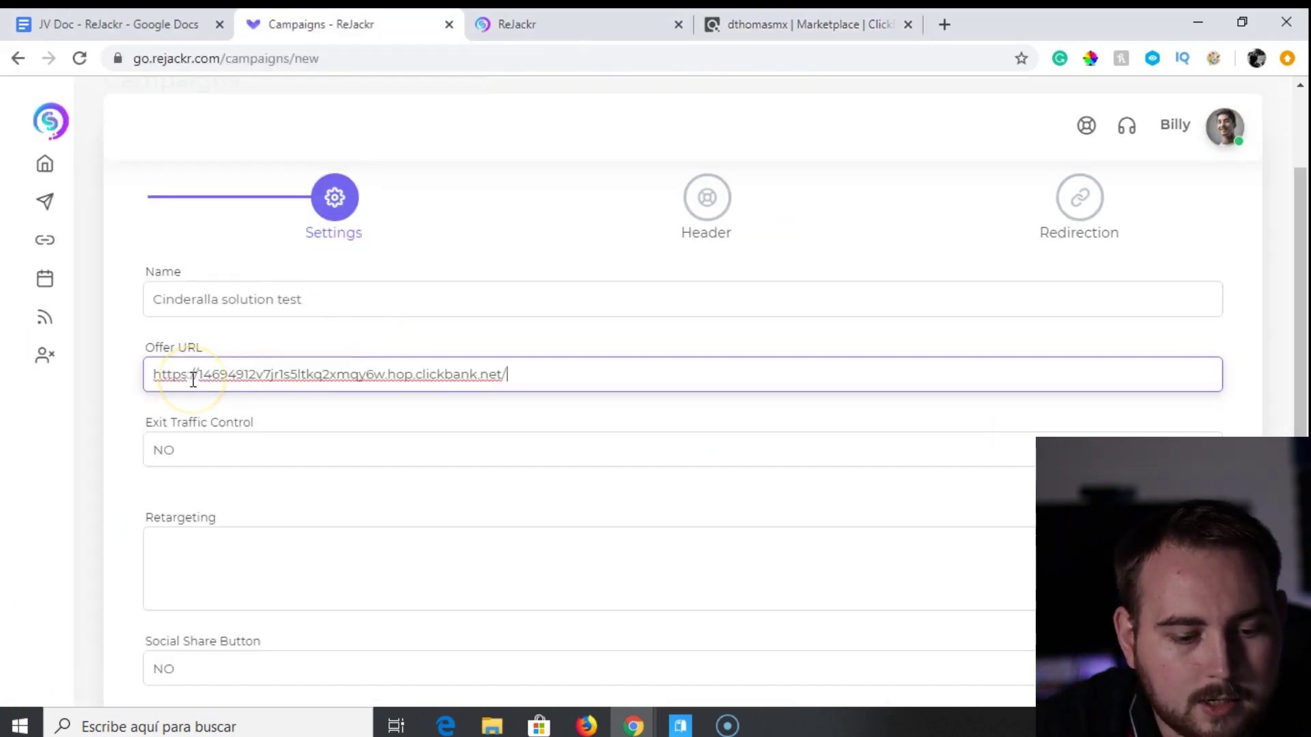
pyautogui.click(226, 454)
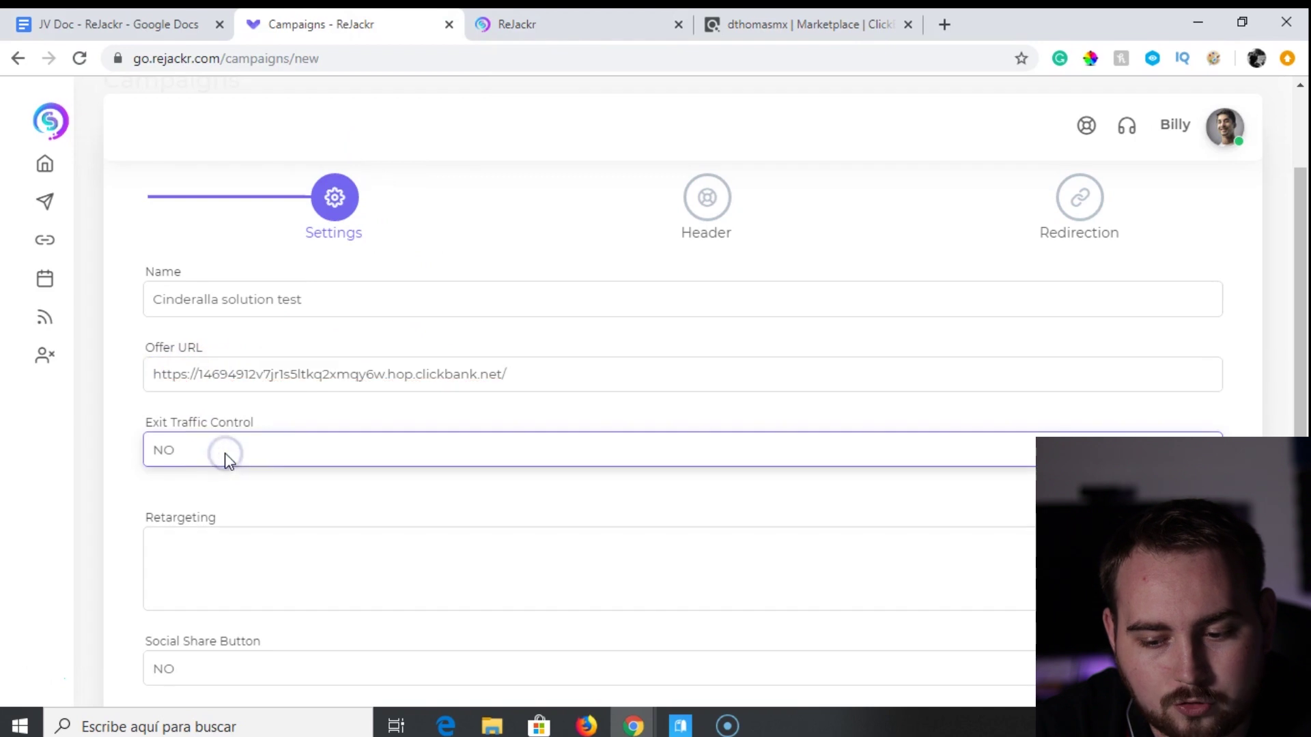
pyautogui.click(226, 454)
pyautogui.click(989, 488)
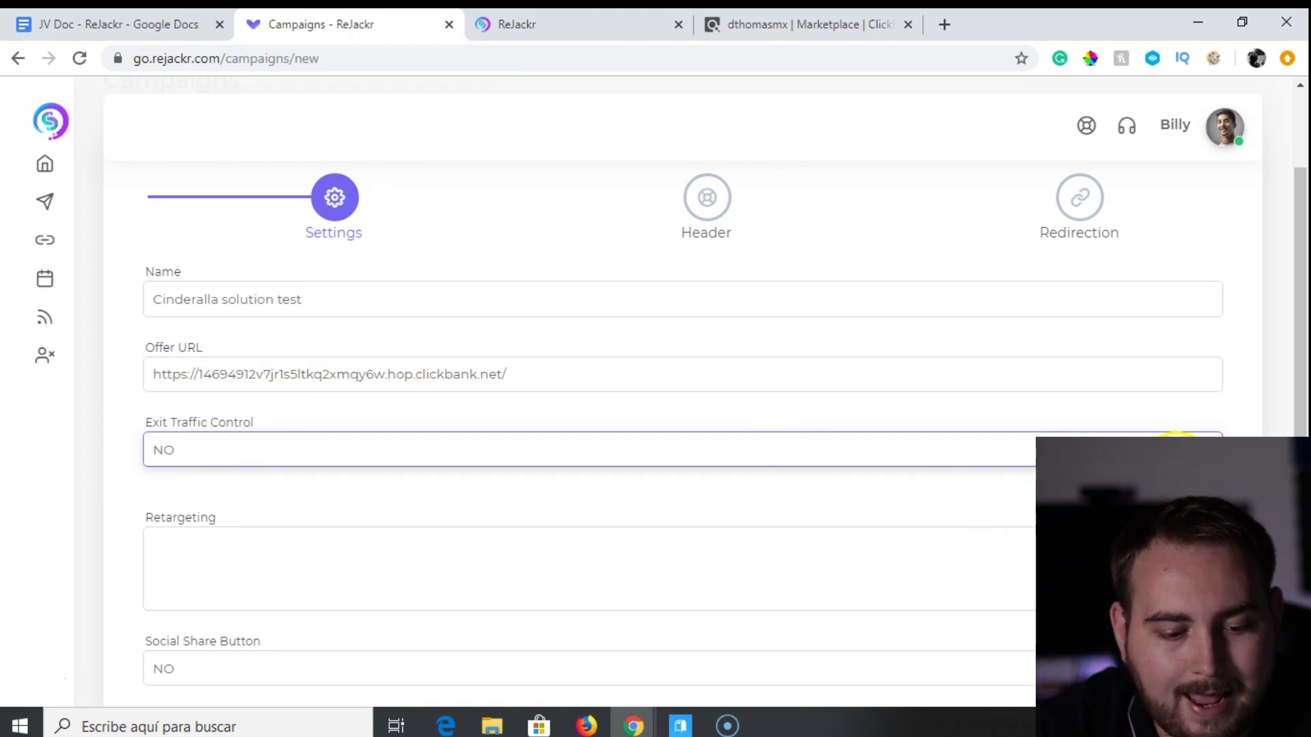
pyautogui.click(1224, 431)
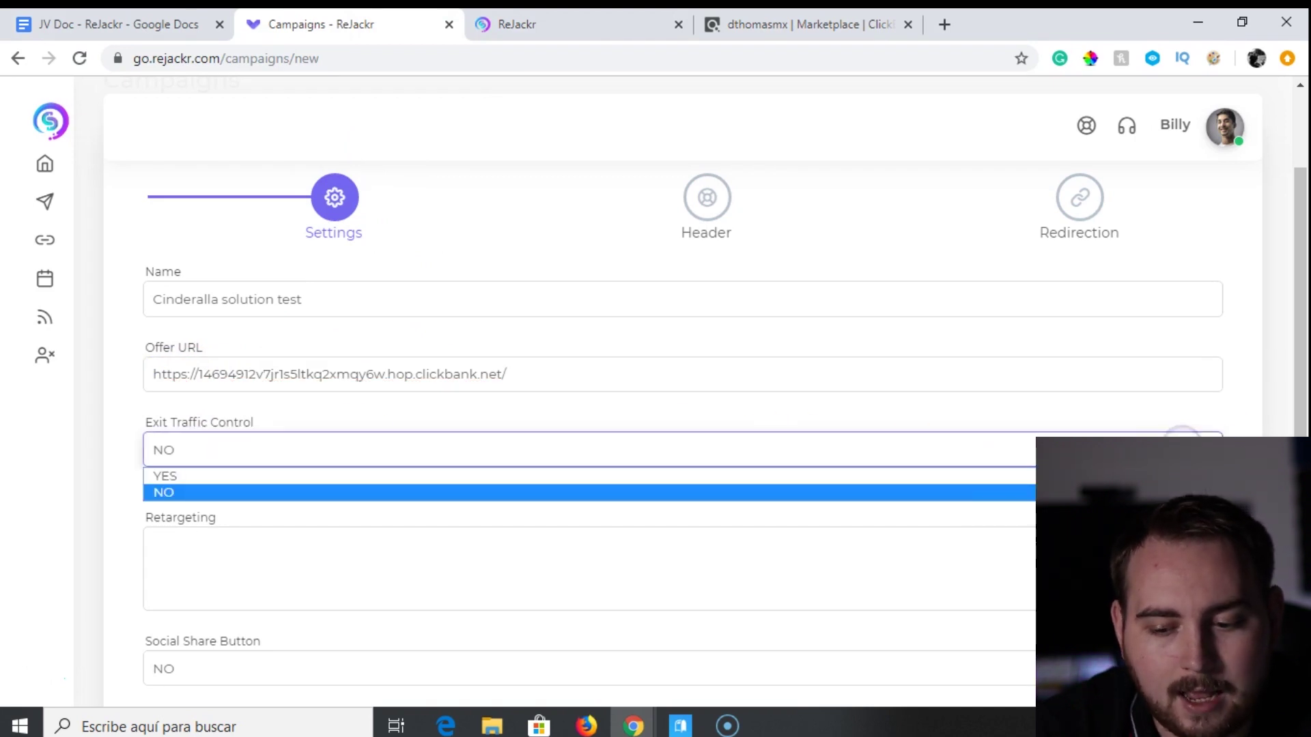
pyautogui.click(1182, 432)
pyautogui.click(418, 559)
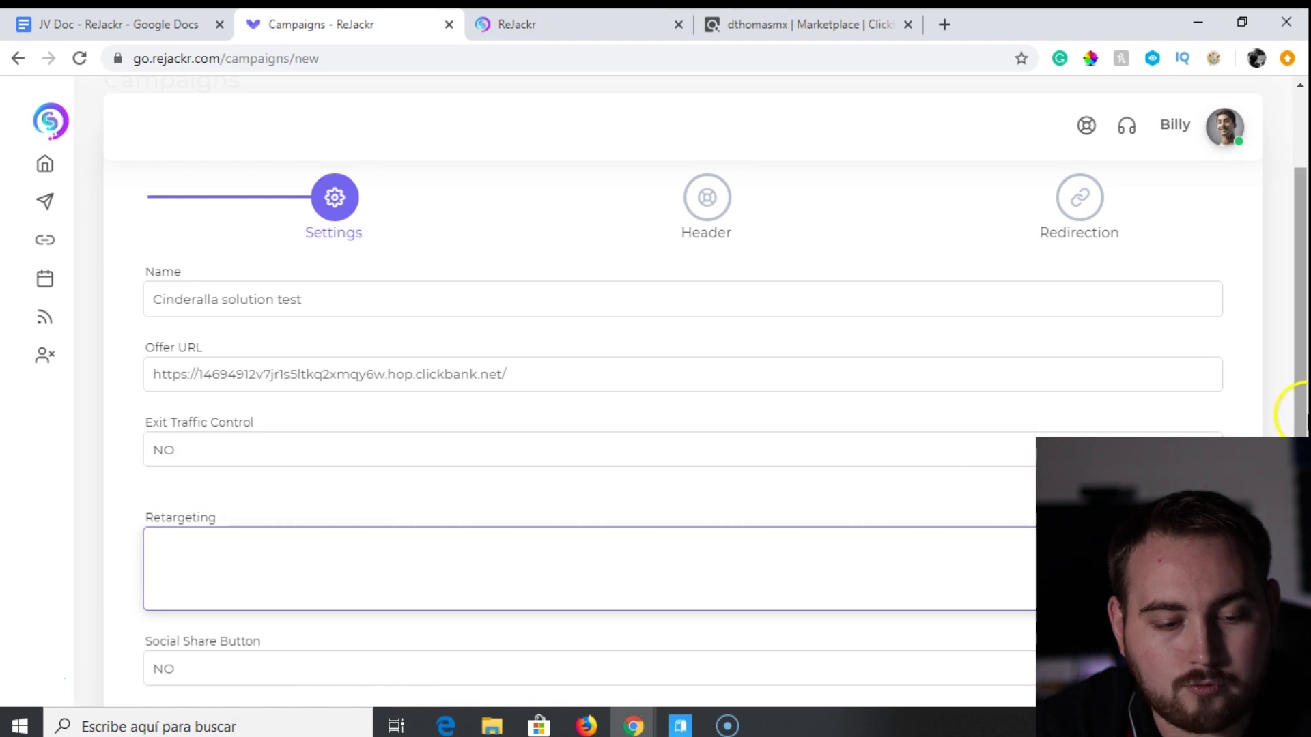
pyautogui.moveTo(1301, 409); pyautogui.dragTo(1301, 511)
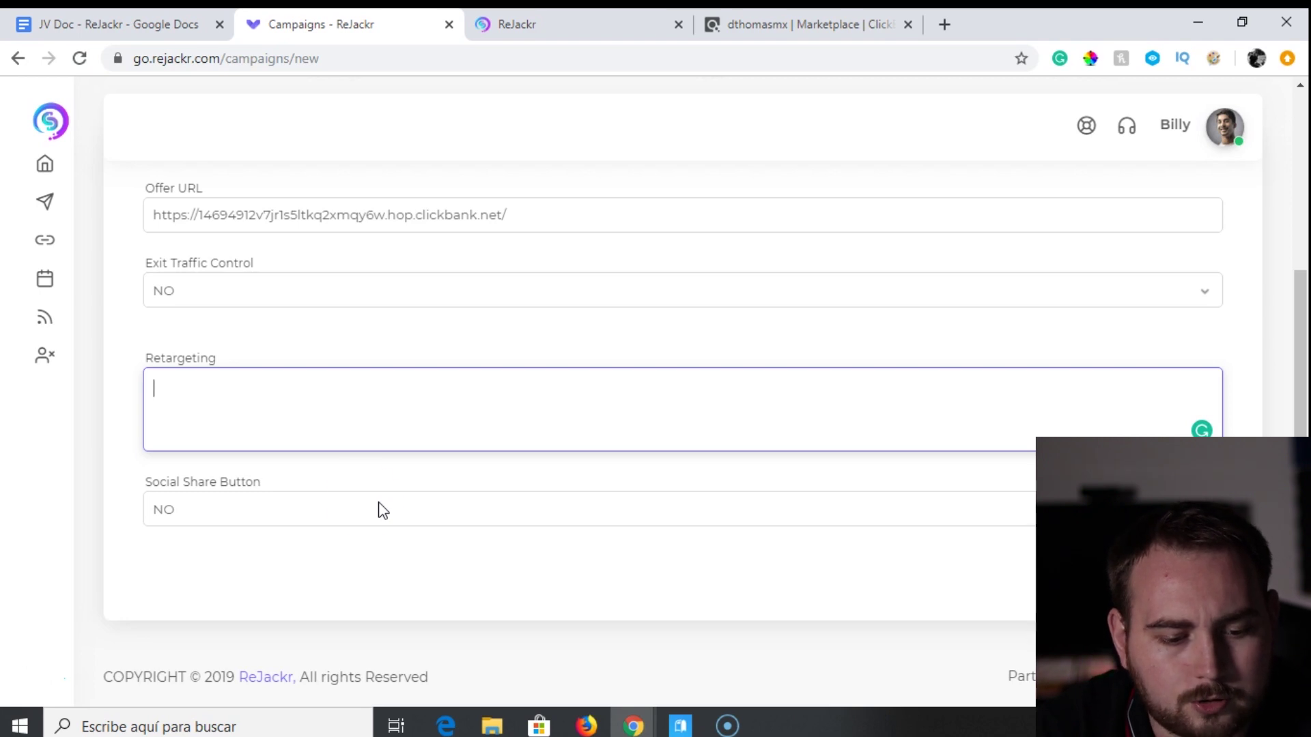
# Set Social Share Button to YES and advance to the header step.
pyautogui.click(294, 502)
pyautogui.click(304, 536)
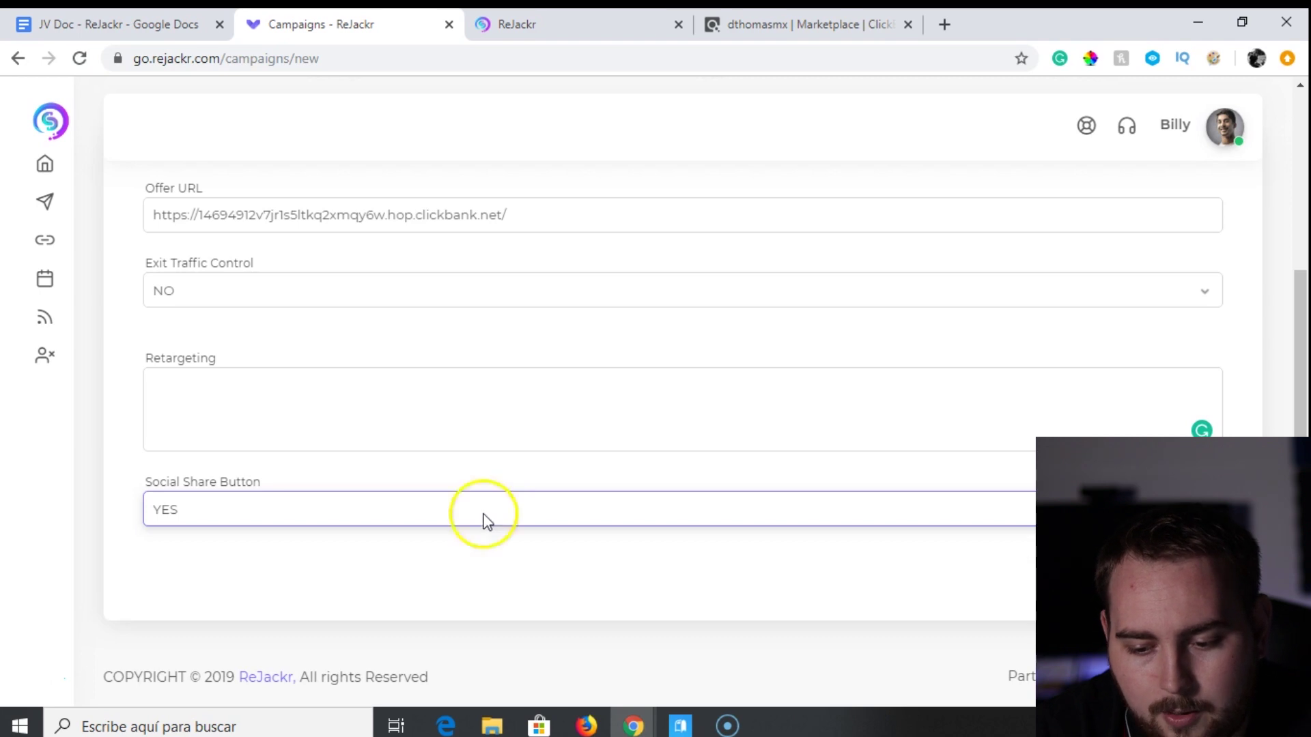
pyautogui.click(1201, 587)
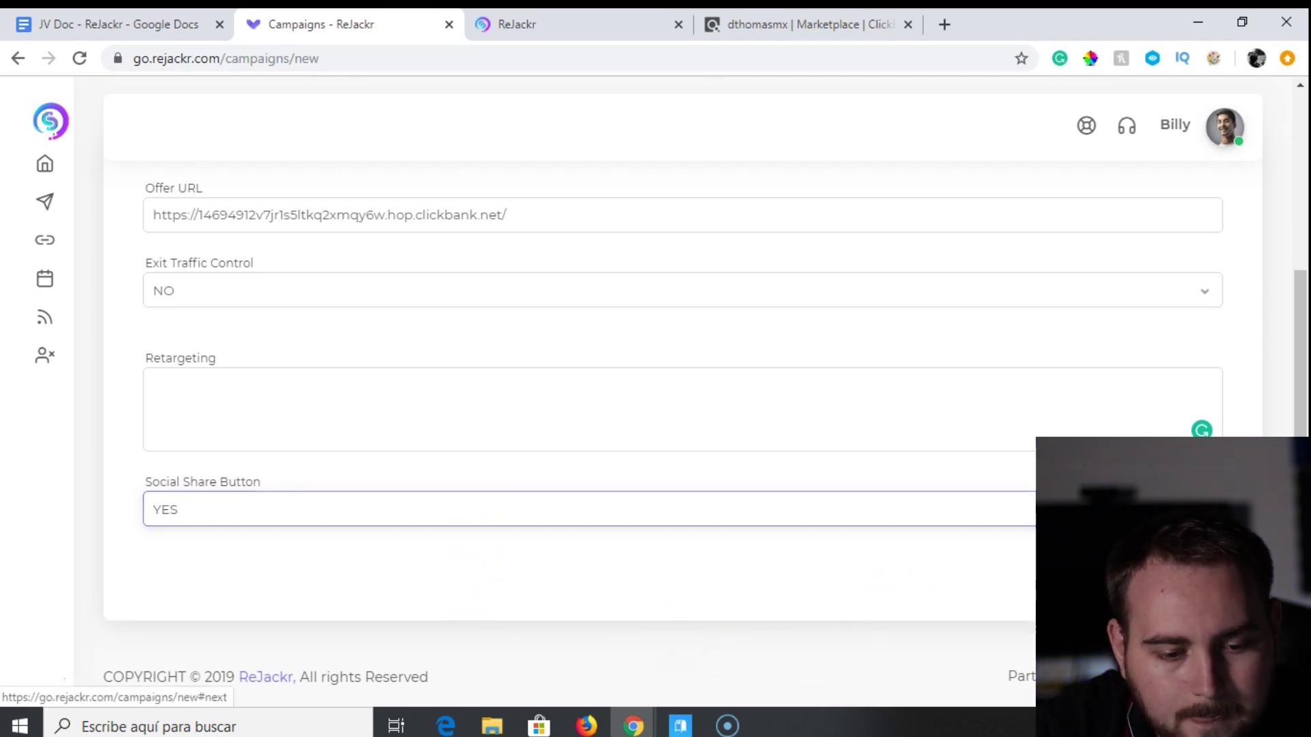
pyautogui.click(467, 349)
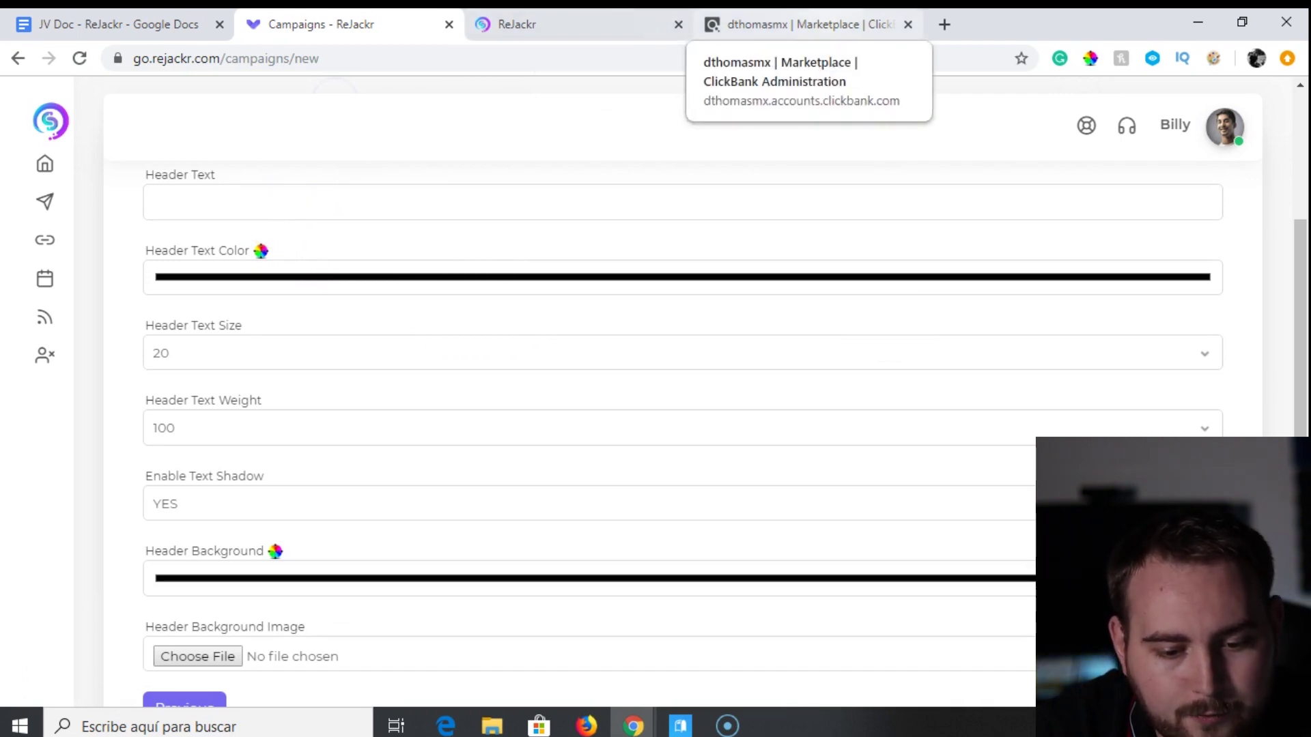
# Open the Cinderella Solution affiliate page in a new tab and scroll to its Facebook Ad Images.
pyautogui.click(805, 24)
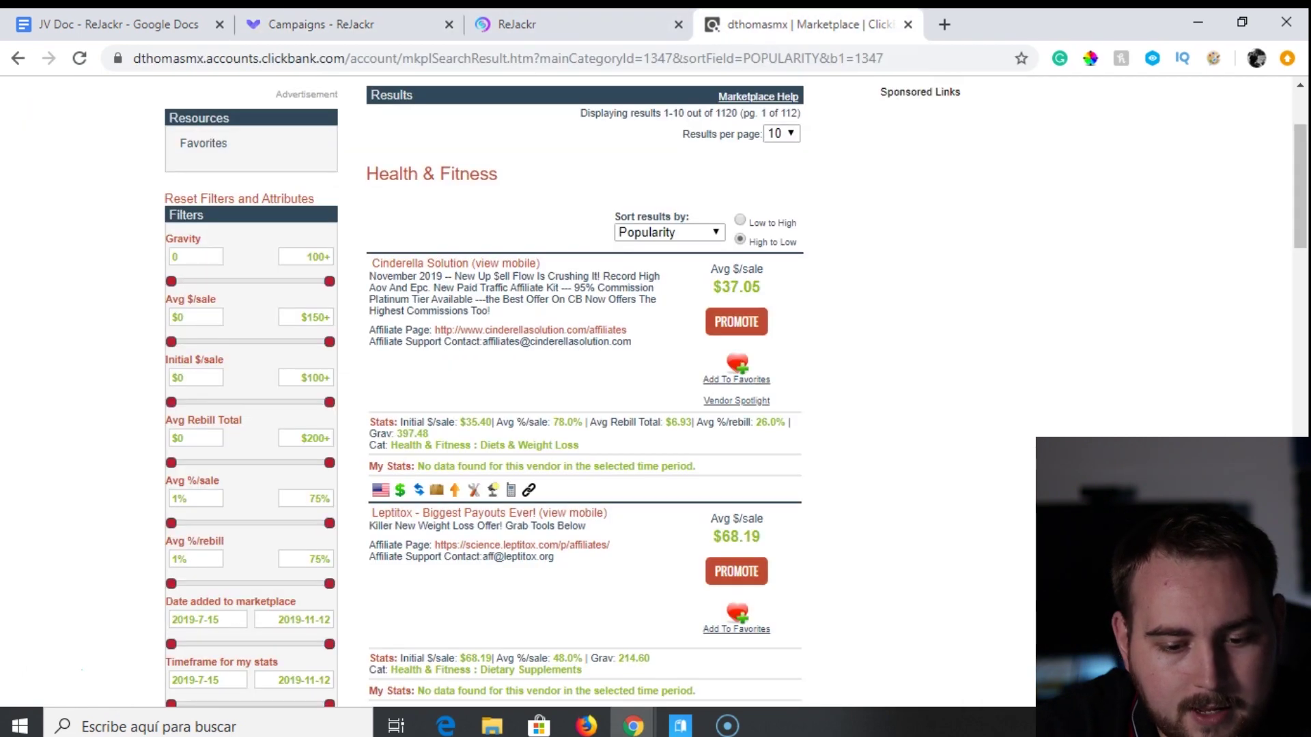
pyautogui.rightClick(559, 333)
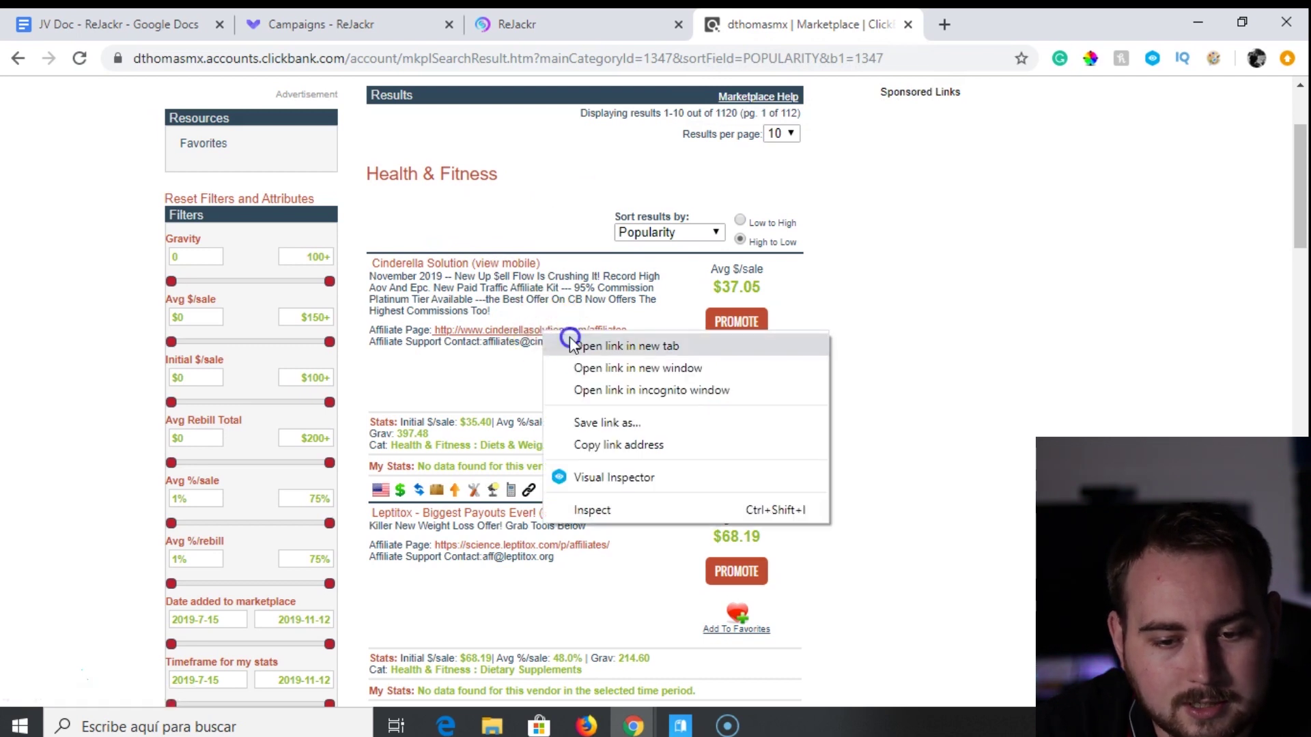
pyautogui.click(571, 342)
pyautogui.hotkey('ctrl', 'Tab')
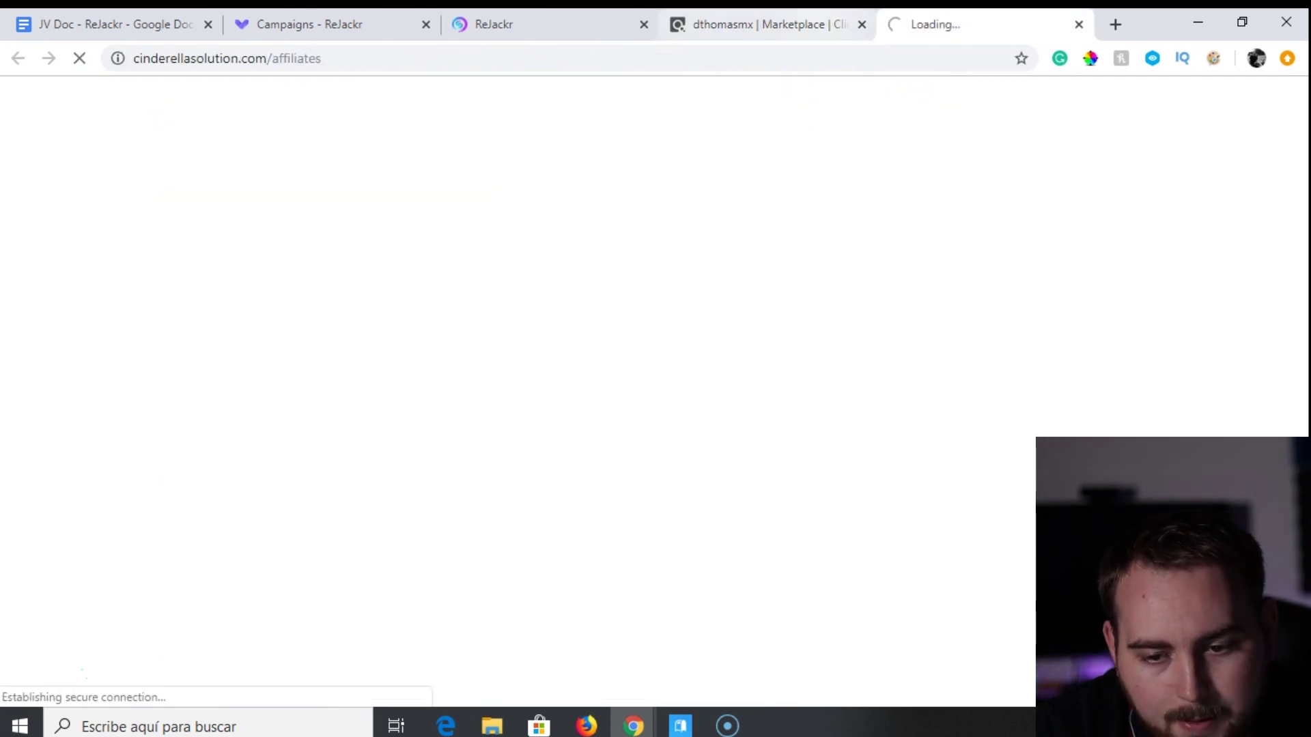
pyautogui.hotkey('ctrl', 'shift', 'Tab')
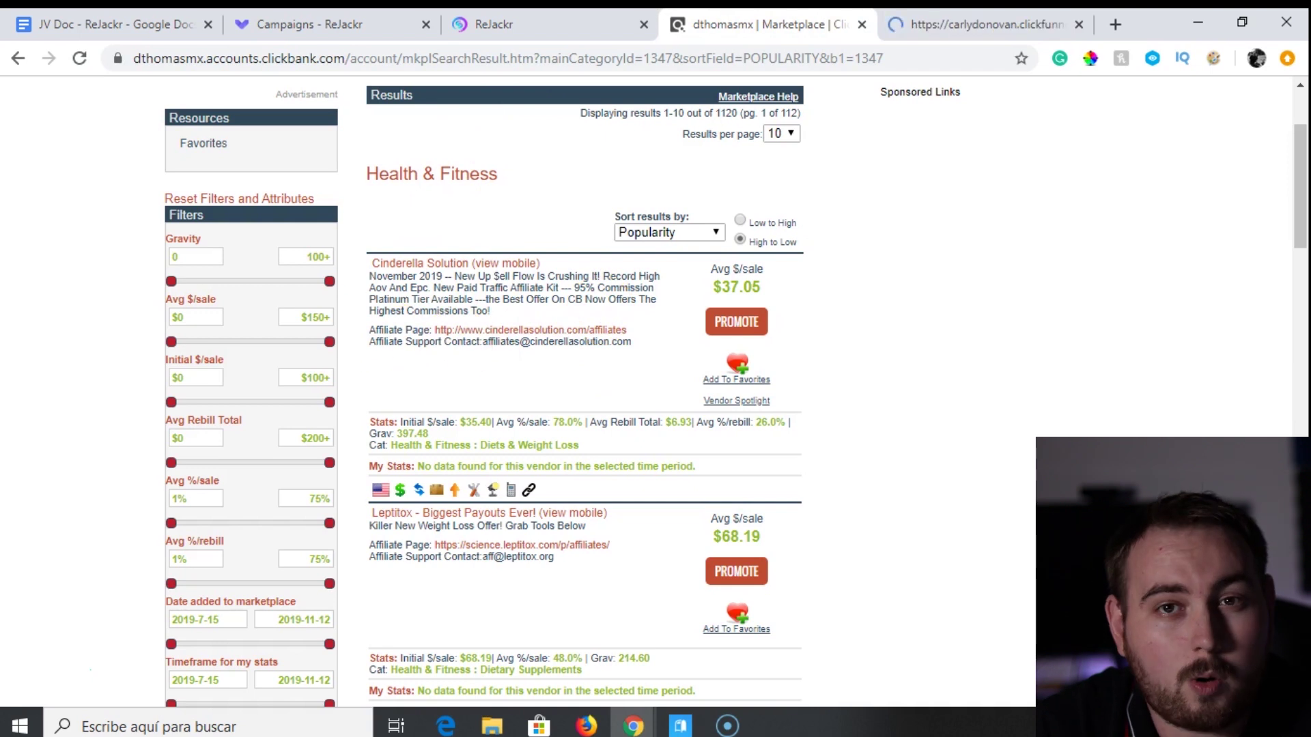
pyautogui.click(983, 24)
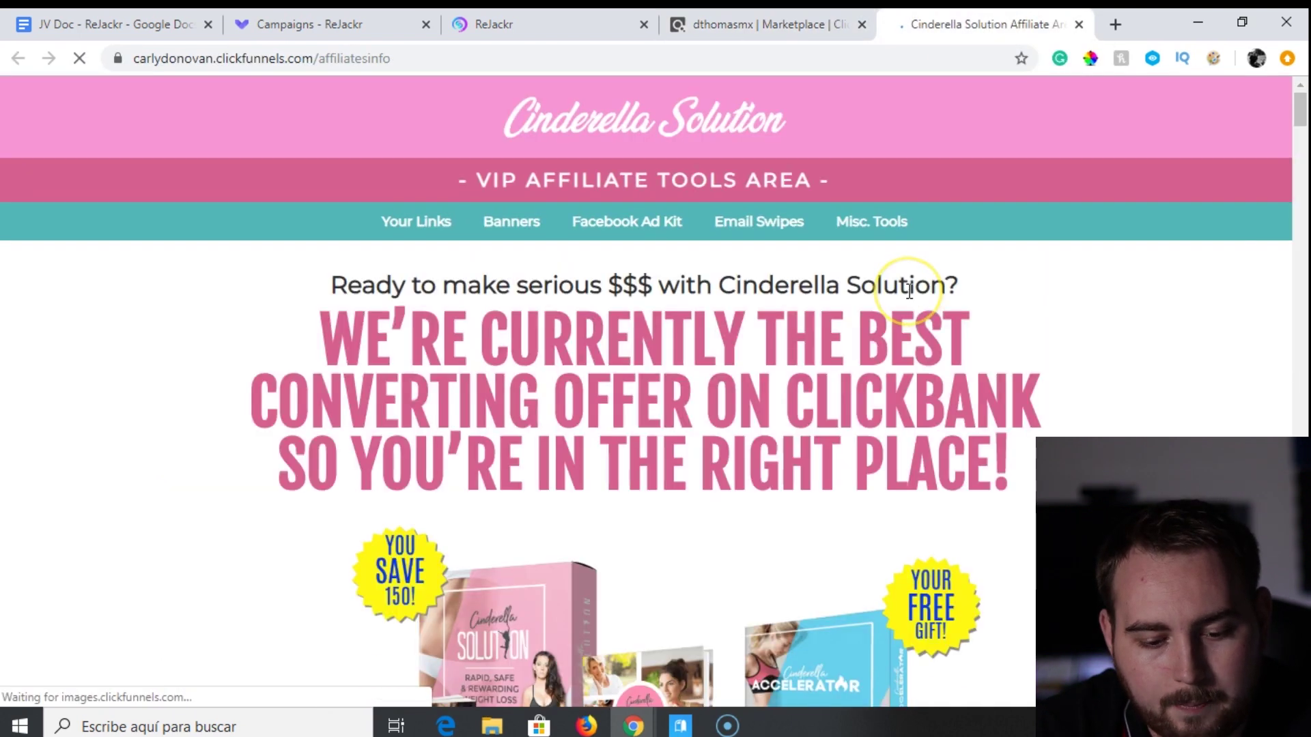
pyautogui.scroll(-10, 1303, 176)
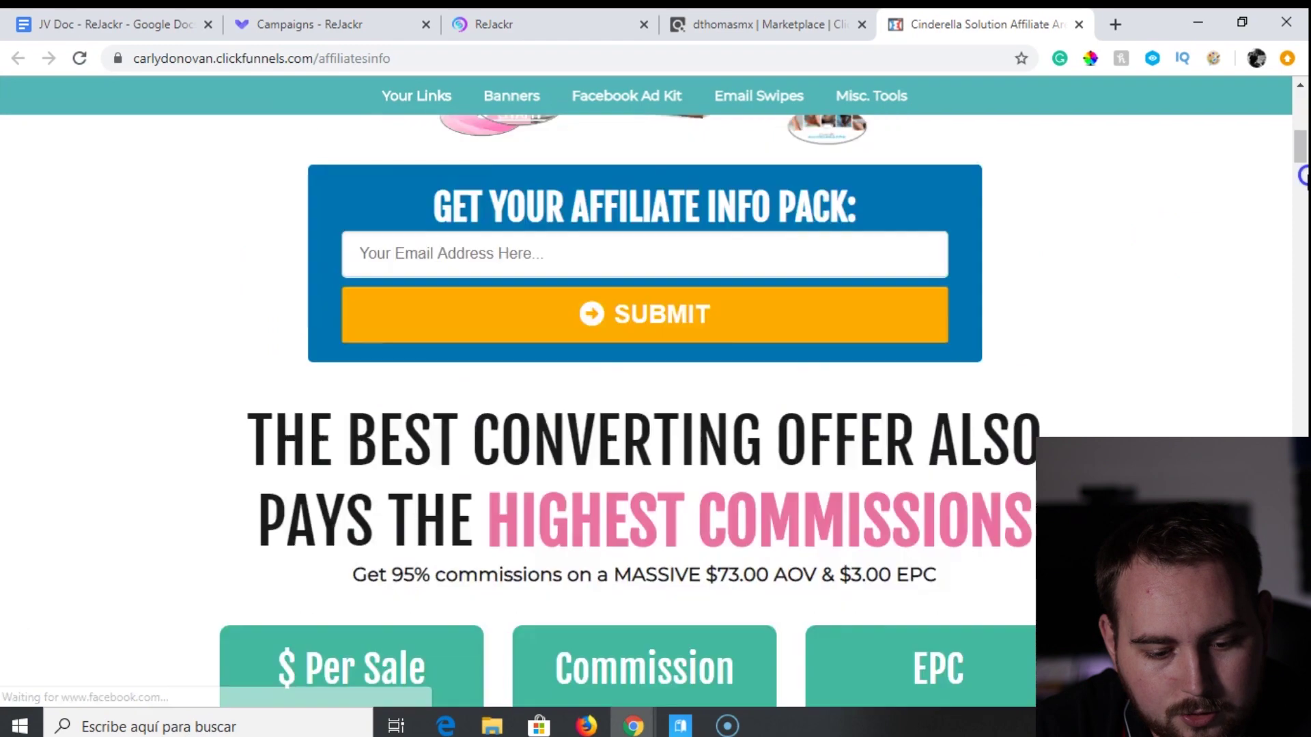
pyautogui.moveTo(1302, 176); pyautogui.dragTo(1302, 590)
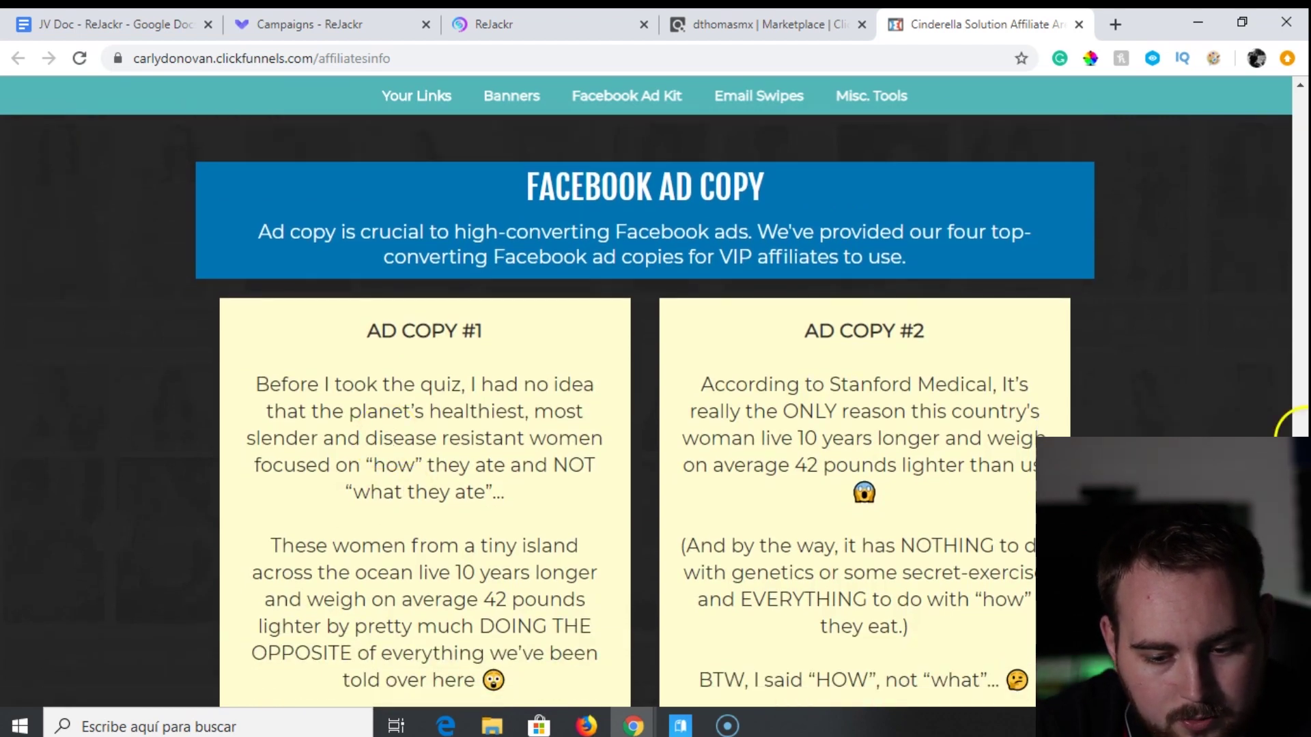
pyautogui.moveTo(1301, 431); pyautogui.dragTo(1302, 410)
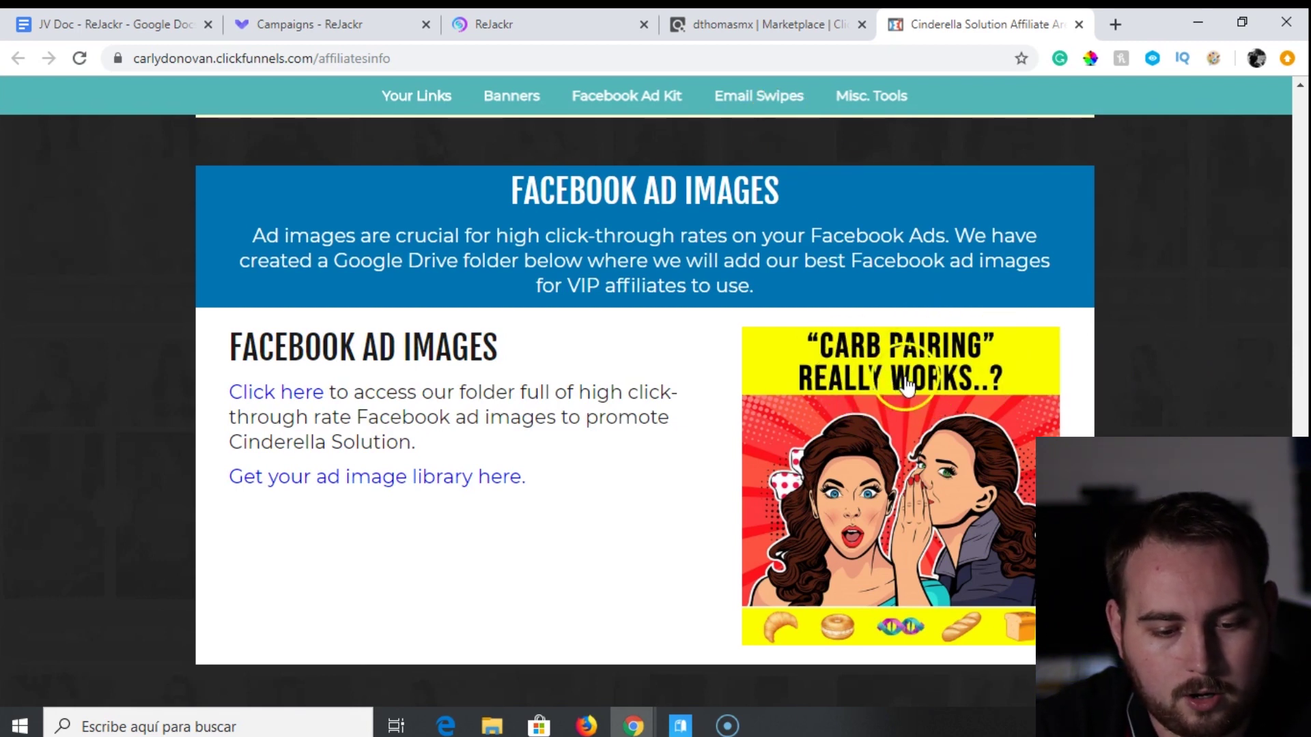
# Enter 'Carb Pairing Really Works ...' as the campaign's header text.
pyautogui.click(293, 25)
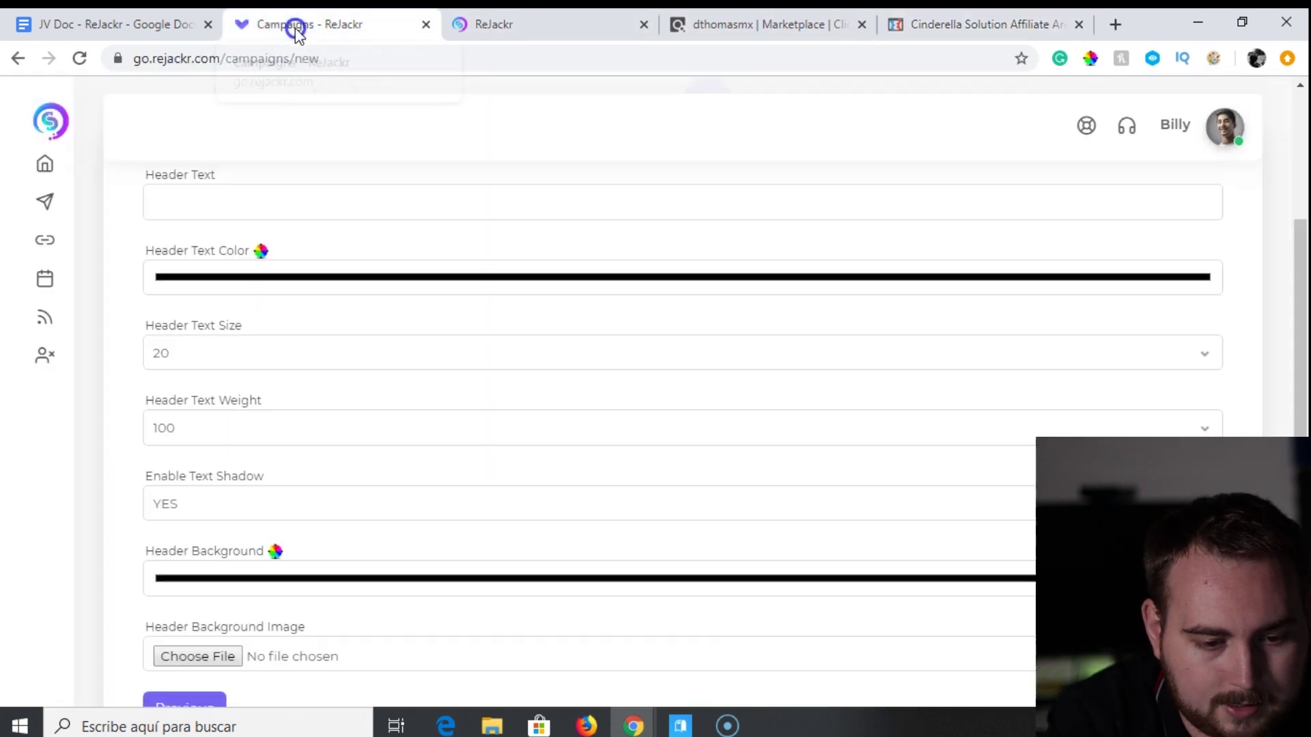
pyautogui.click(168, 187)
pyautogui.write('C')
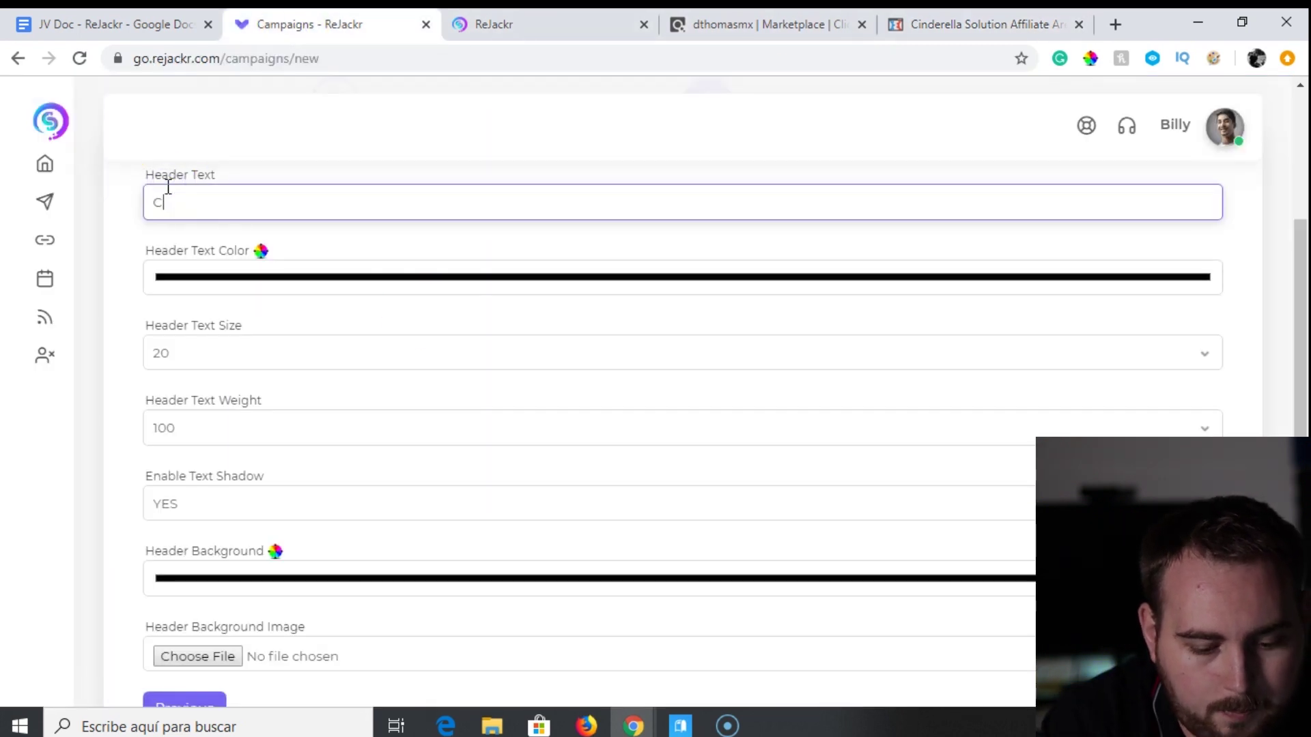
pyautogui.write('arb Pairing')
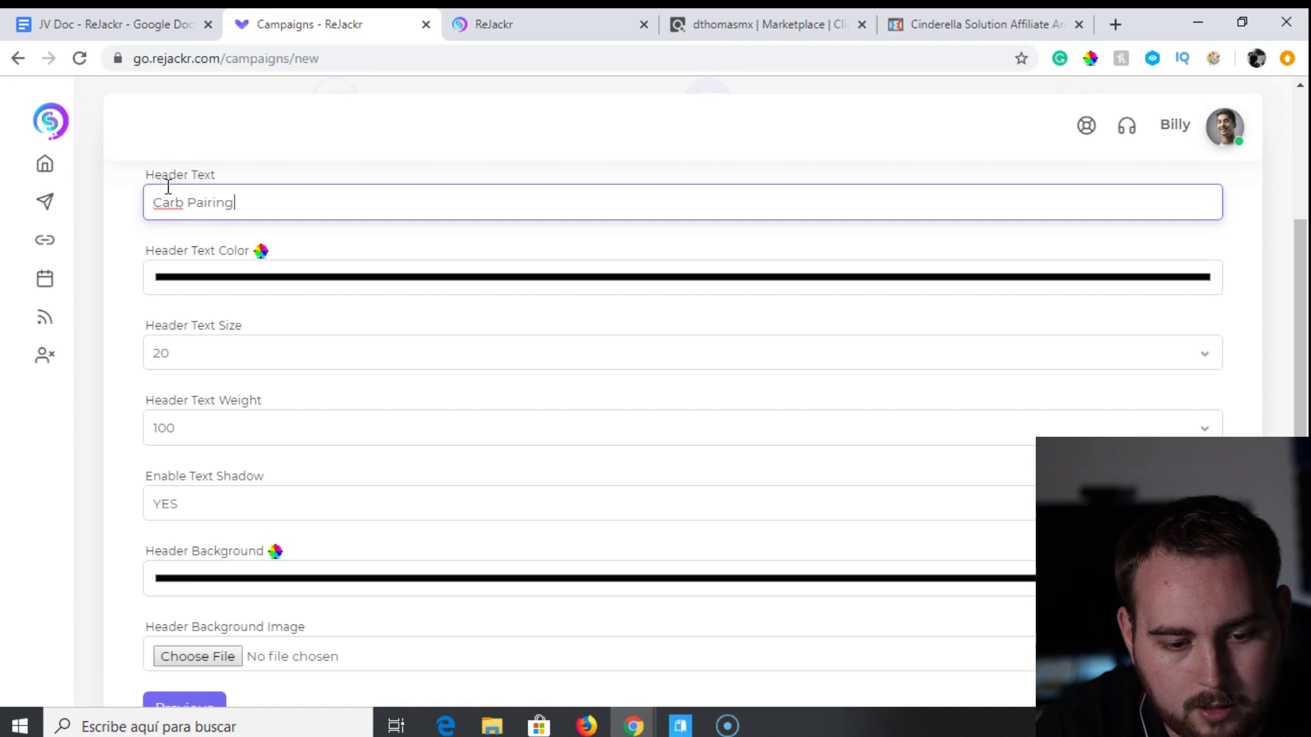
pyautogui.write(' Really Works')
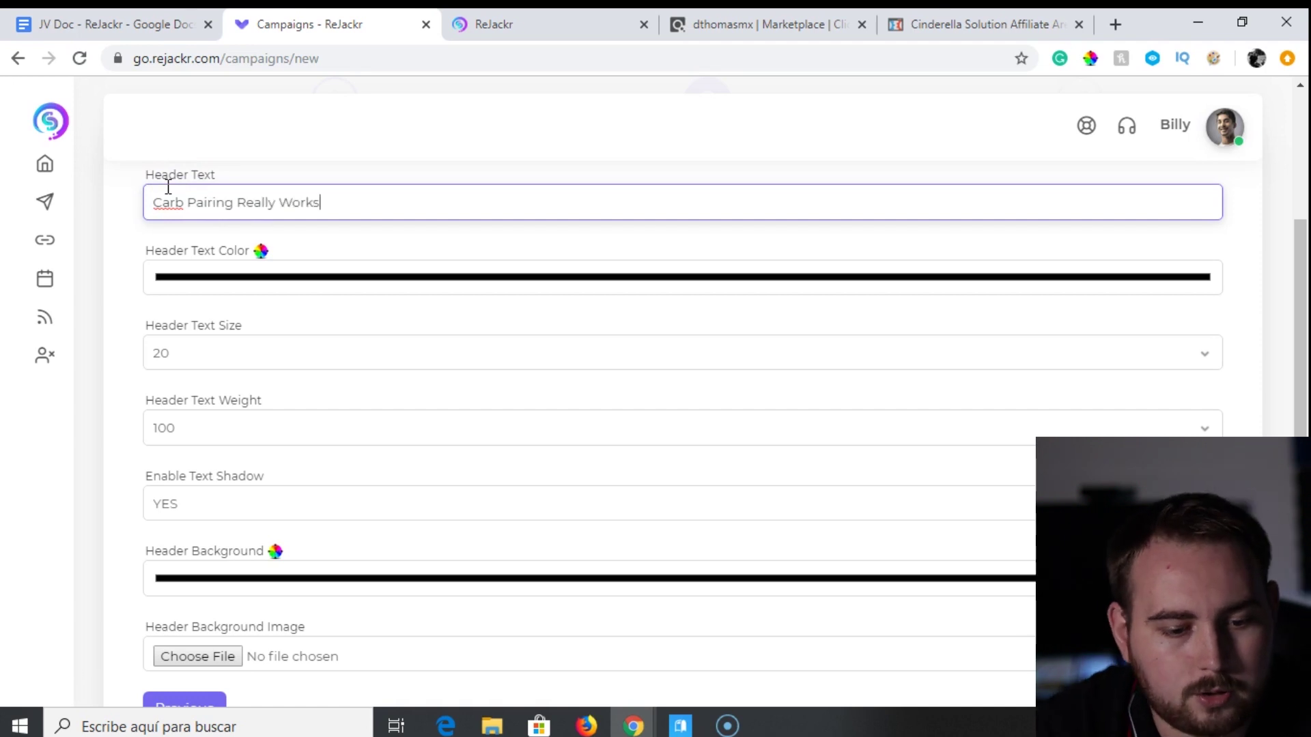
pyautogui.write(' ...')
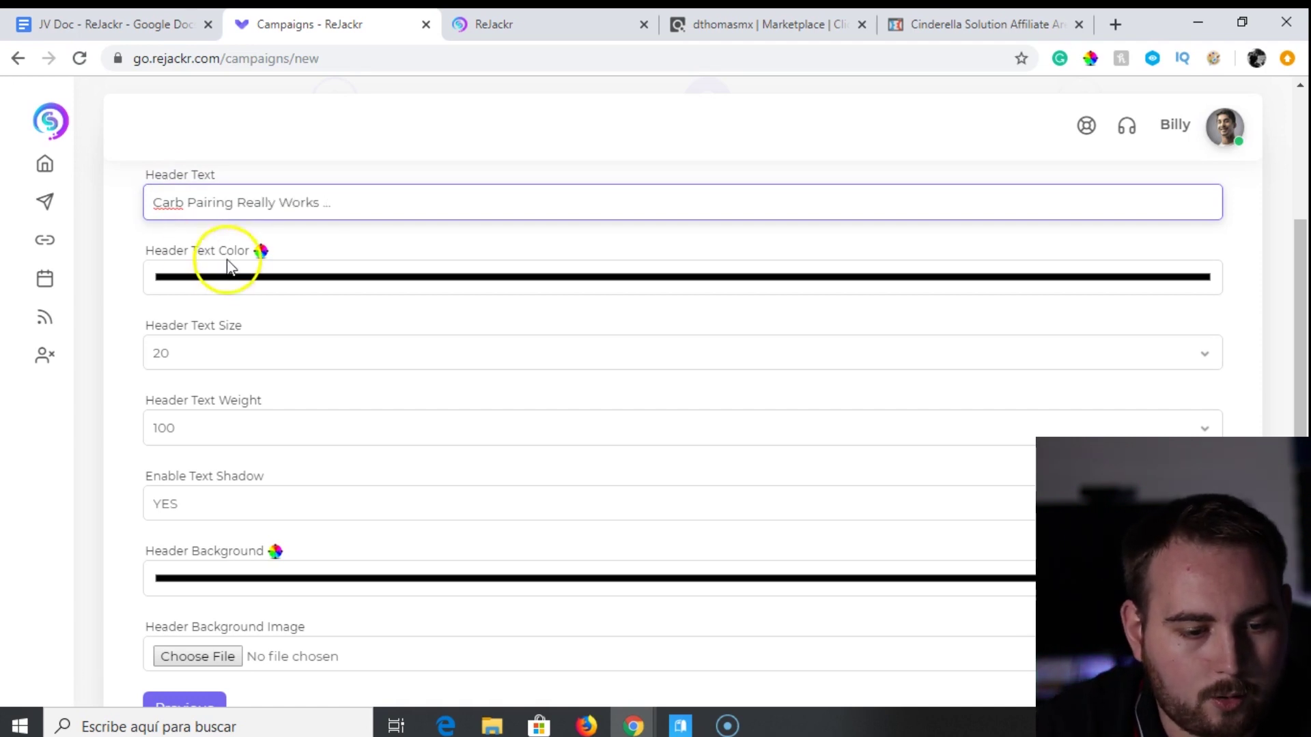
# Set the header text colour to white, replacing an initial yellow choice.
pyautogui.click(236, 274)
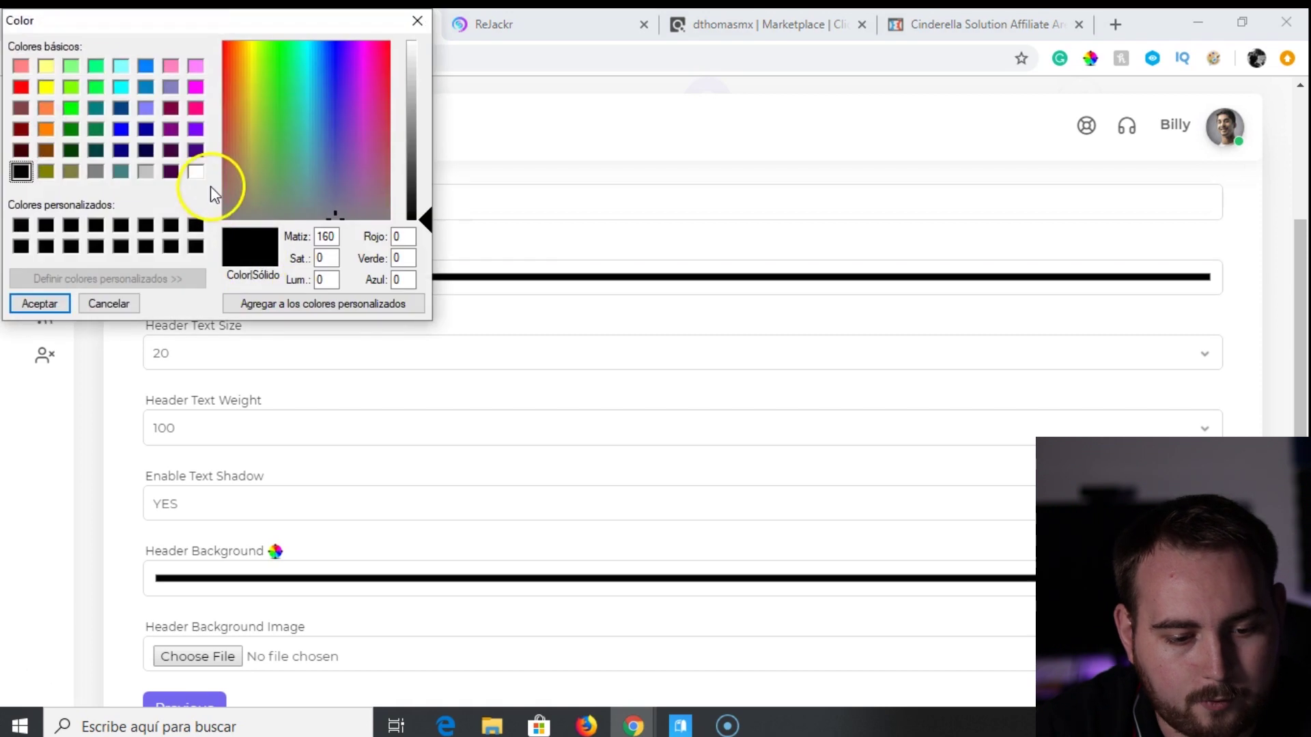
pyautogui.click(45, 87)
pyautogui.click(41, 304)
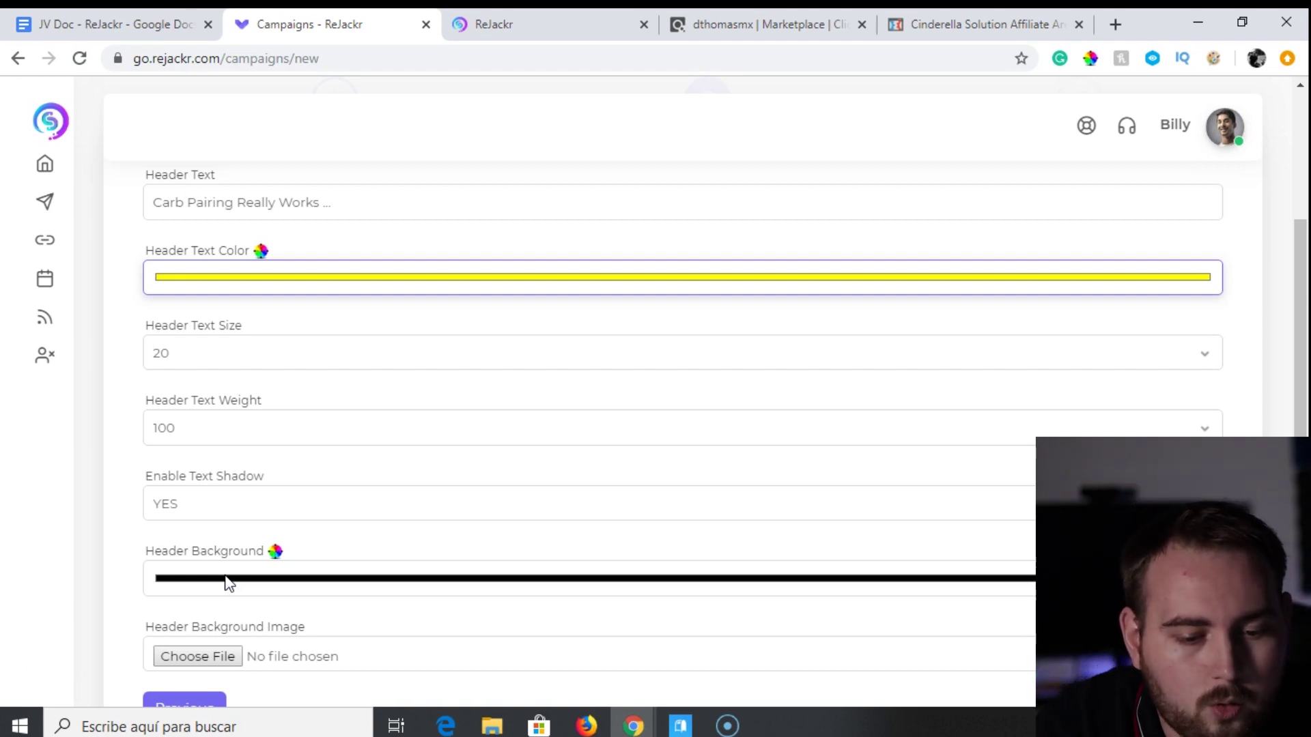
pyautogui.click(300, 269)
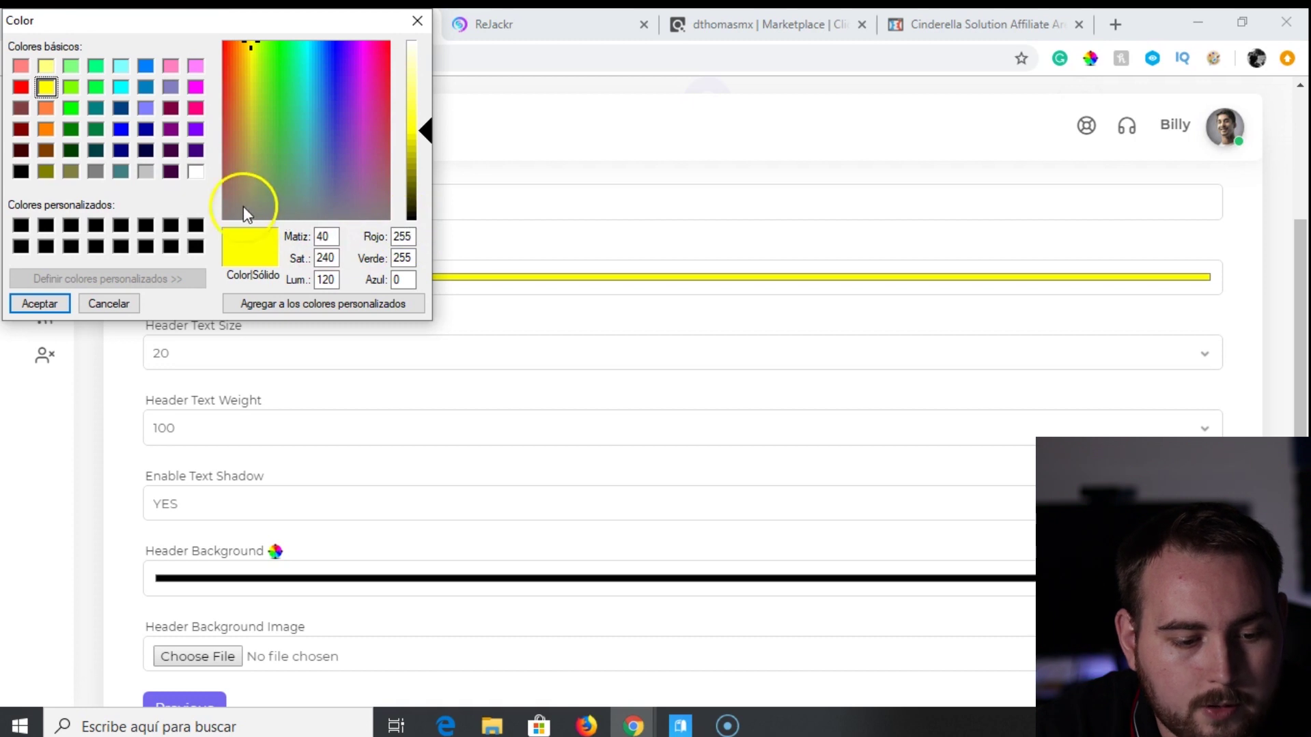
pyautogui.click(195, 171)
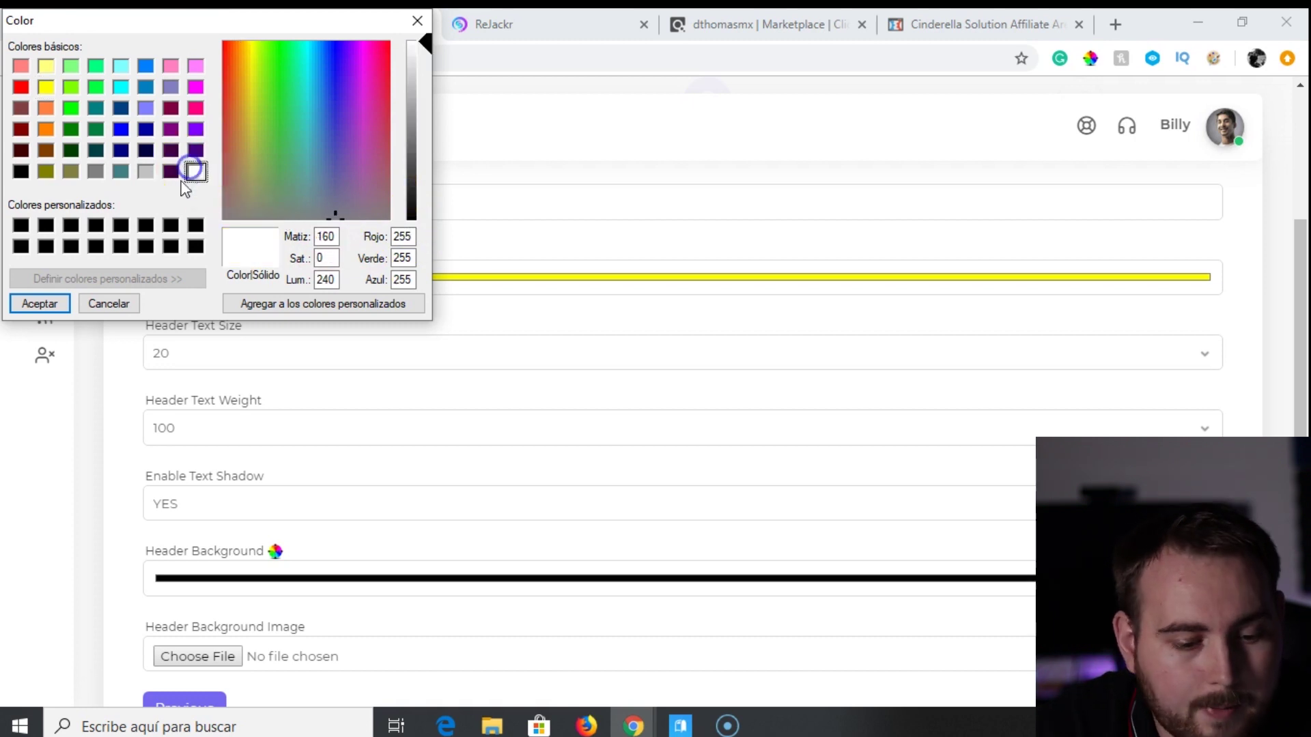
pyautogui.click(39, 303)
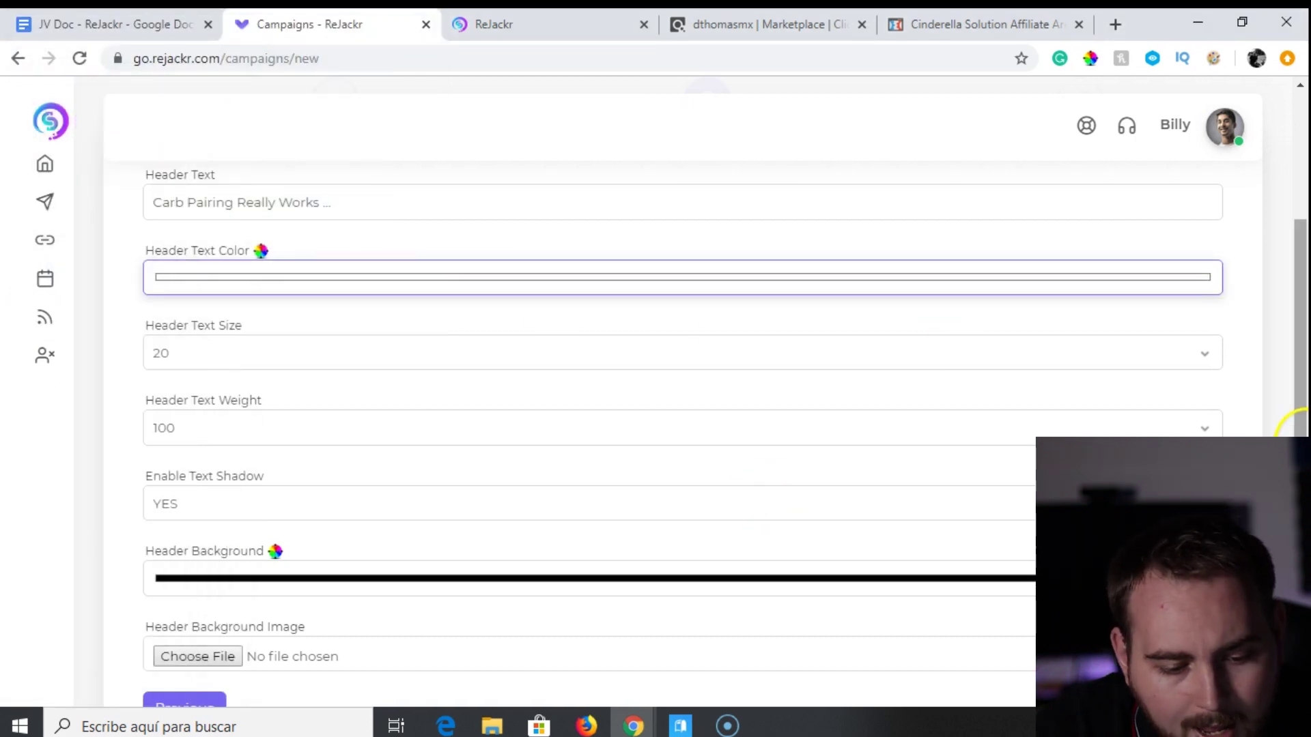
pyautogui.click(1300, 369)
pyautogui.moveTo(1301, 369); pyautogui.dragTo(1301, 463)
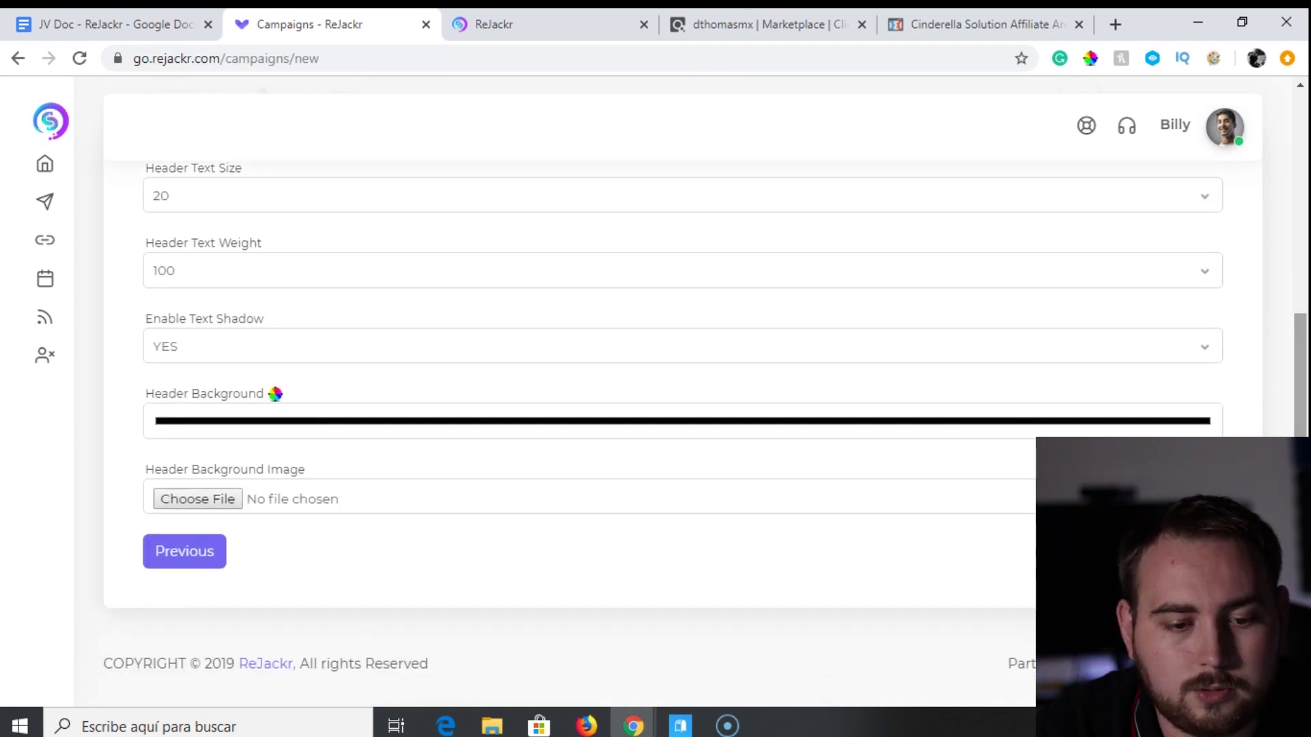
# On the redirection step, show the Skip button after 10 and set Auto Redirection to NO.
pyautogui.click(1191, 551)
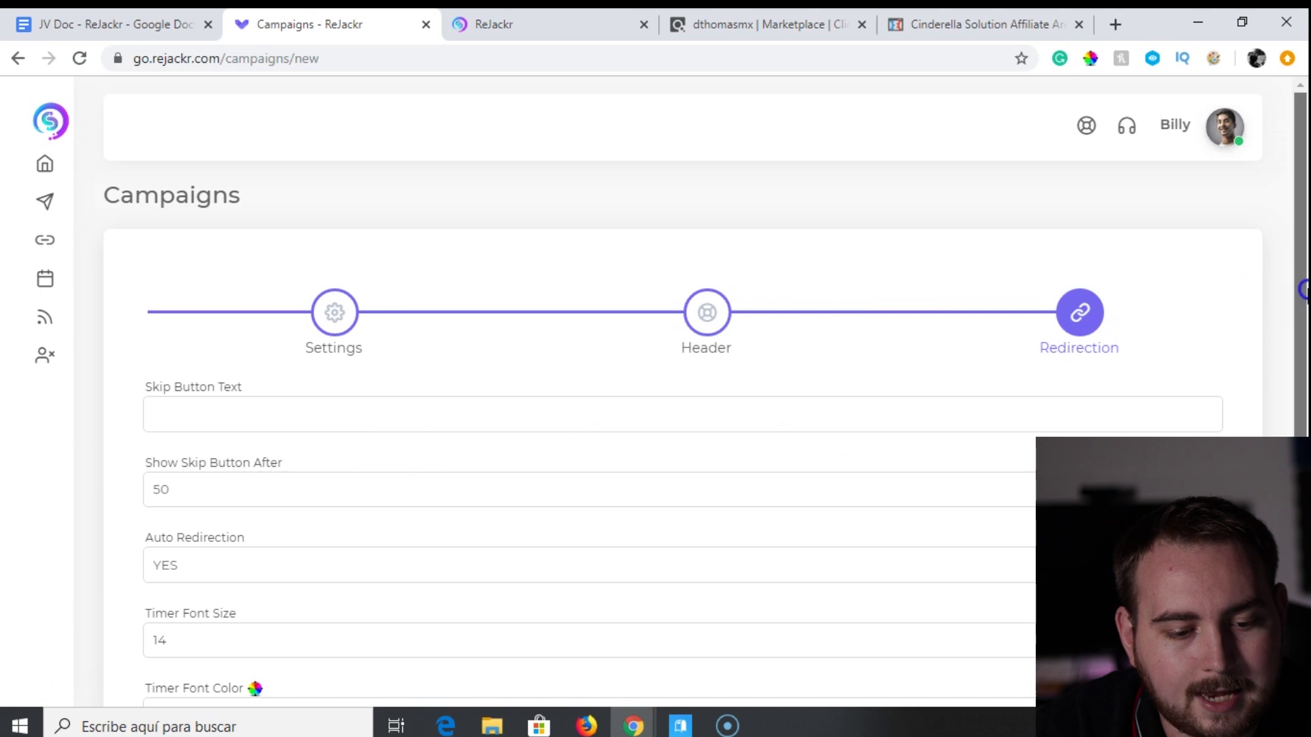
pyautogui.moveTo(1300, 293); pyautogui.dragTo(1300, 372)
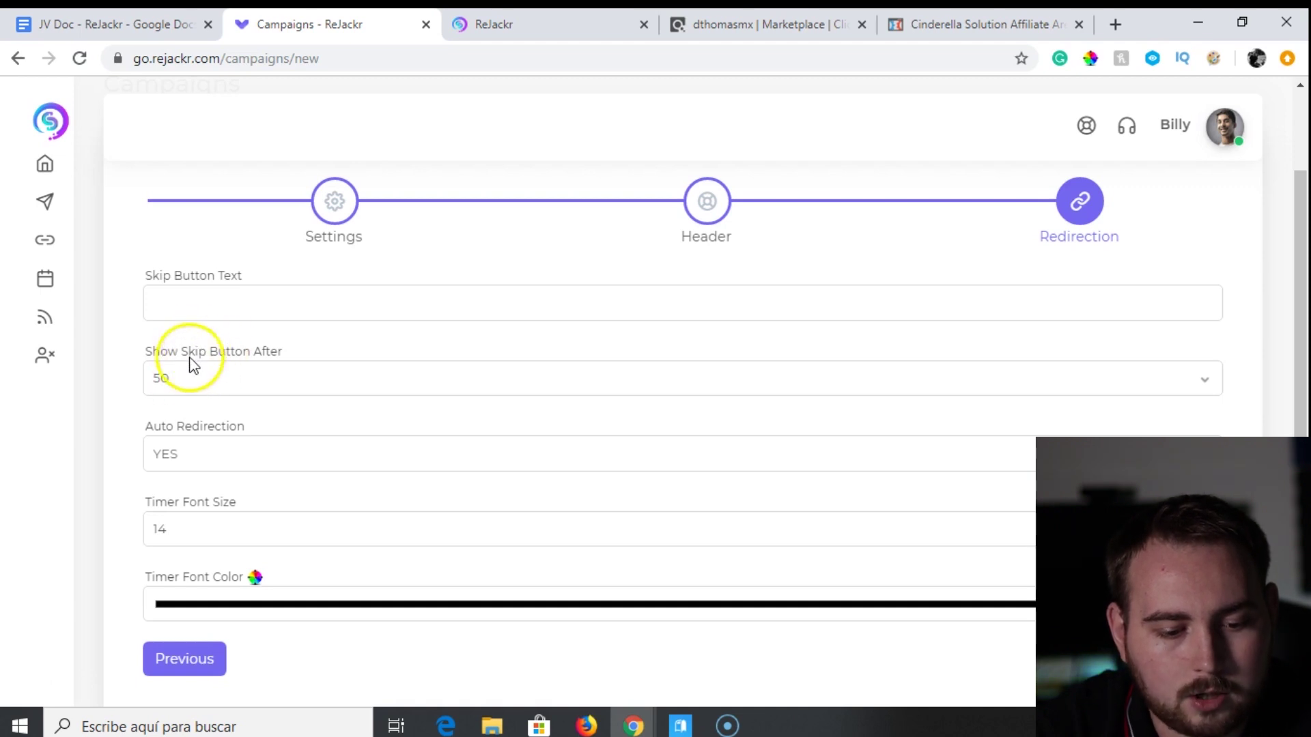
pyautogui.click(191, 382)
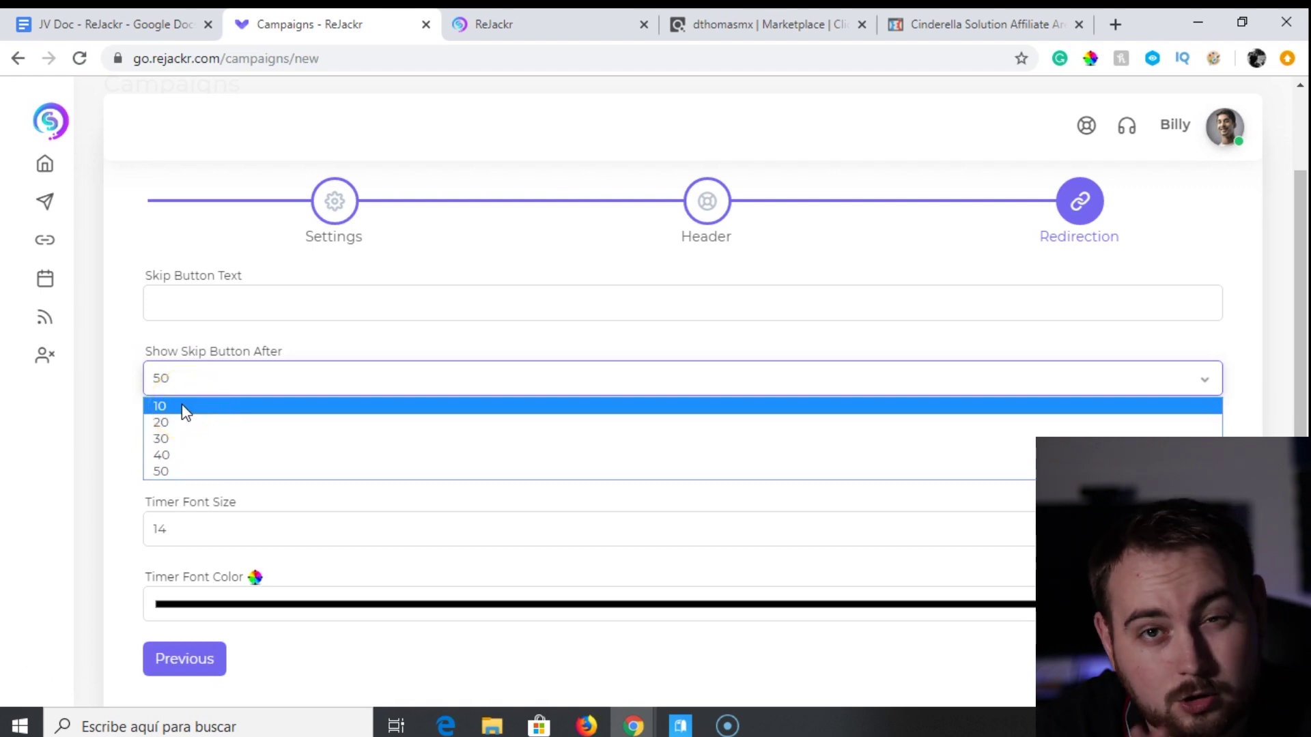
pyautogui.click(183, 407)
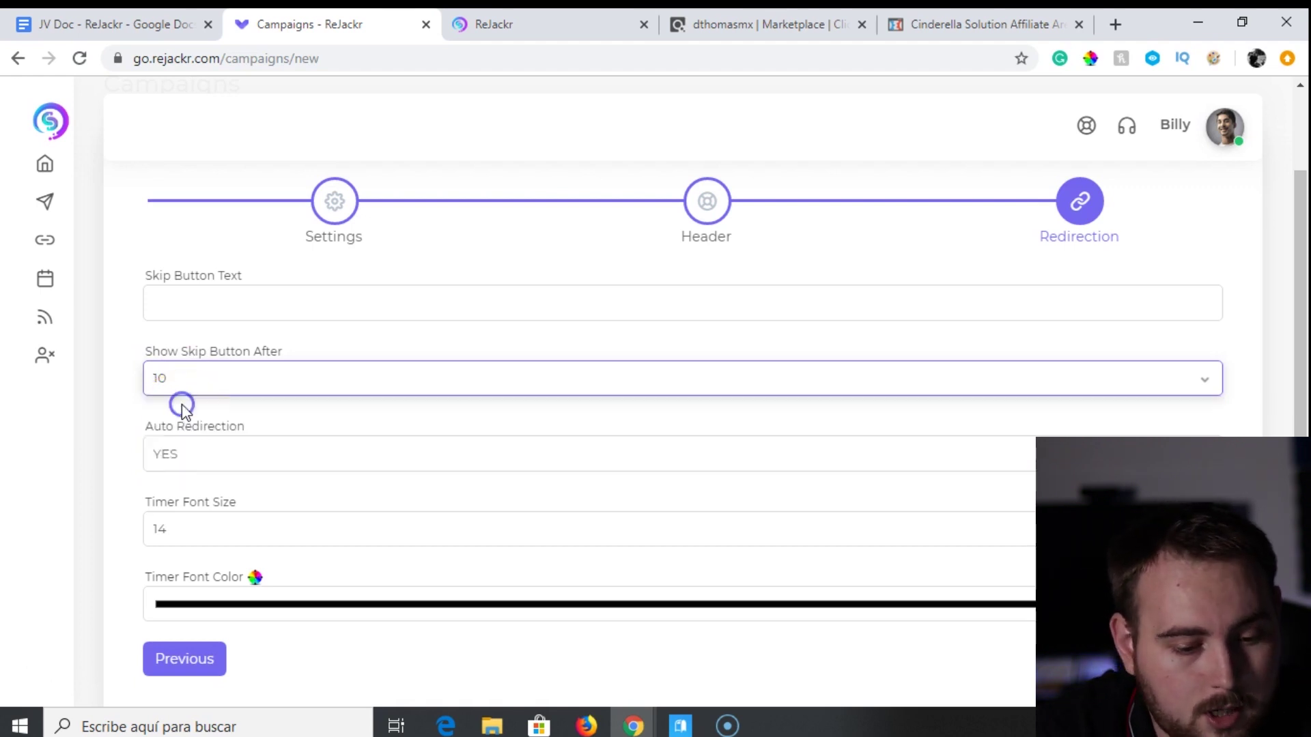
pyautogui.click(224, 459)
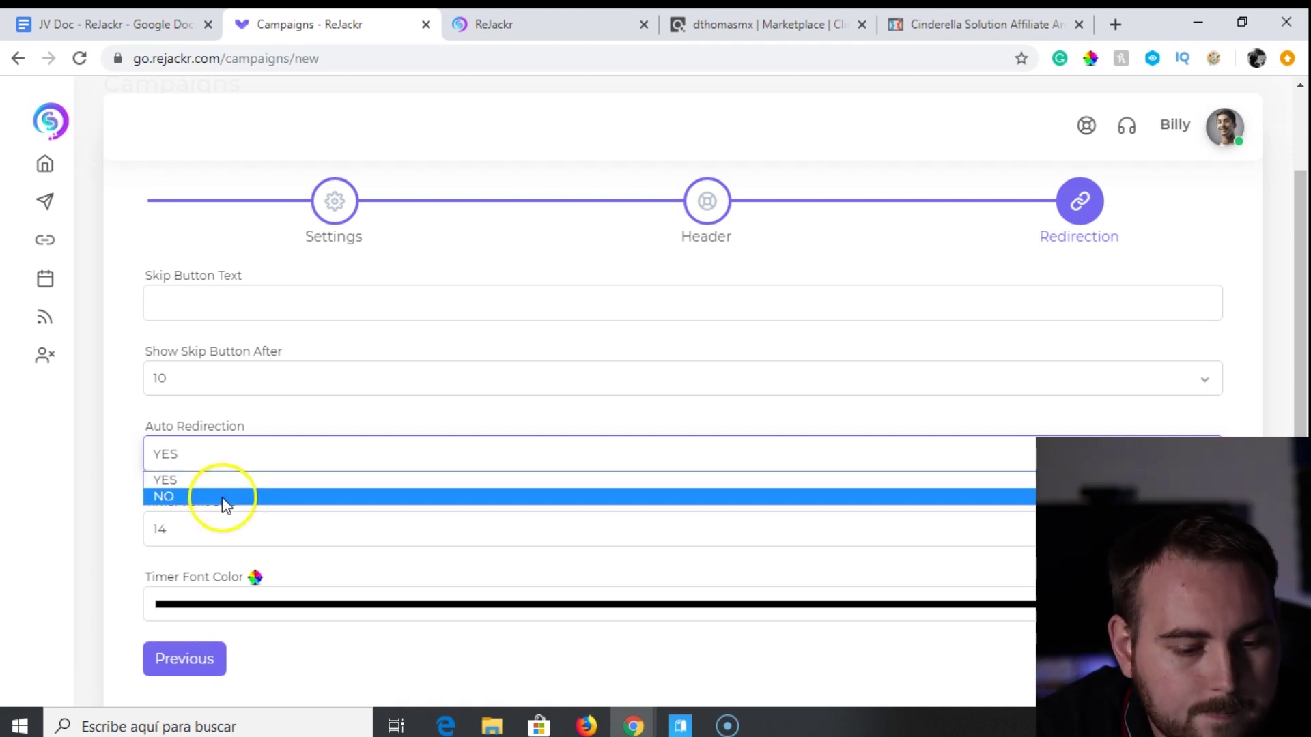
pyautogui.click(222, 497)
pyautogui.click(223, 453)
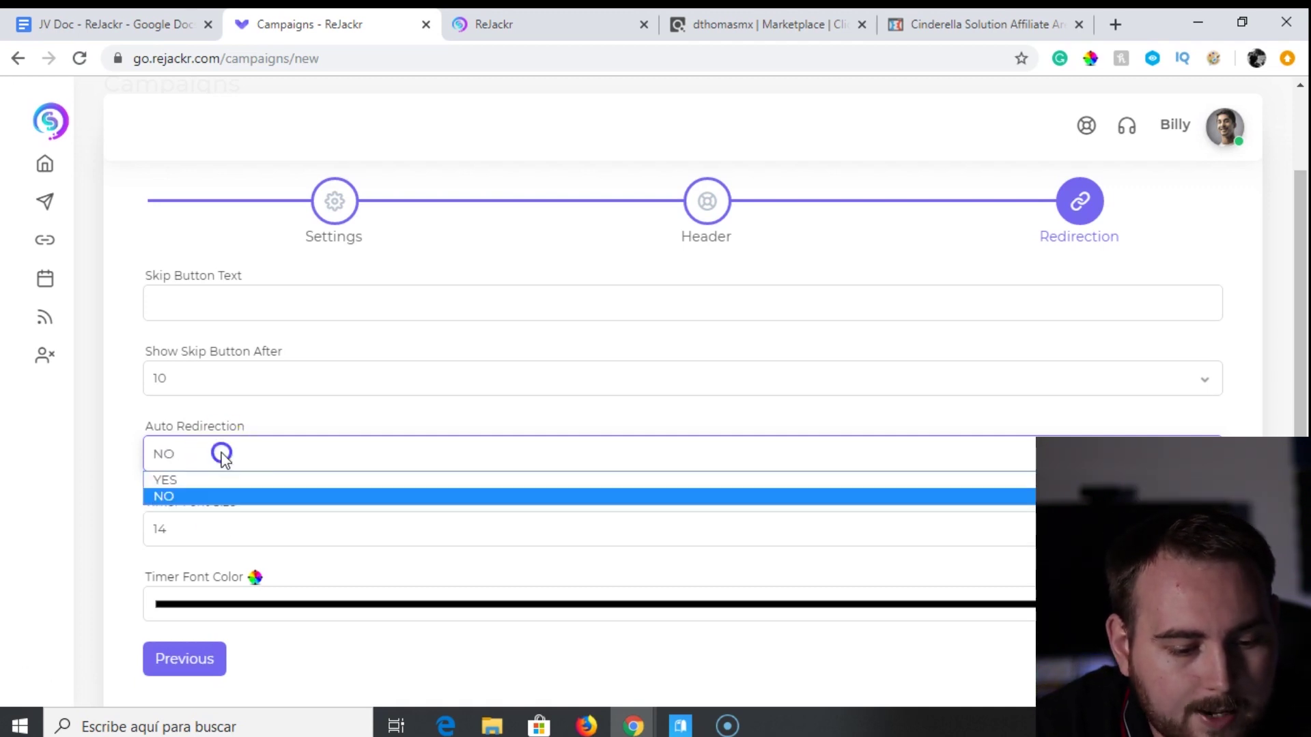
pyautogui.click(308, 411)
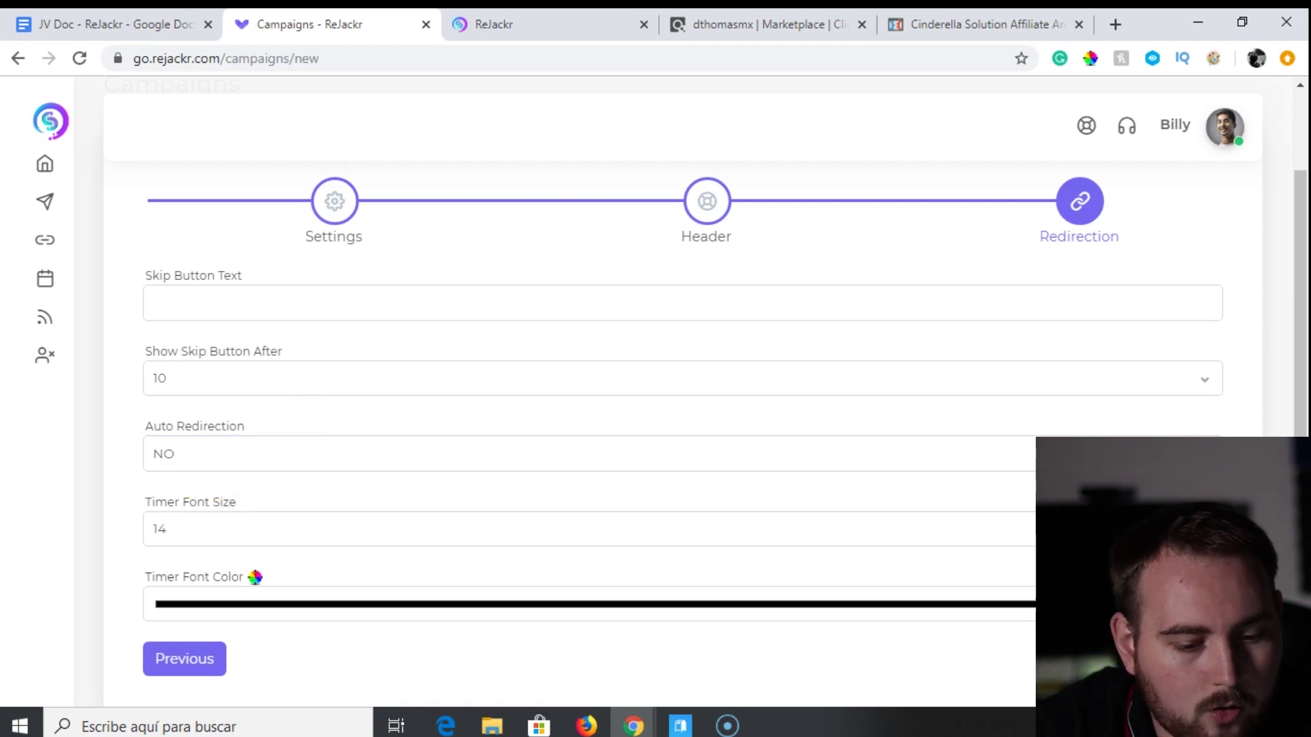
# Make the timer font yellow, label the skip button 'Skip', and finish the campaign.
pyautogui.scroll(-2, 580, 410)
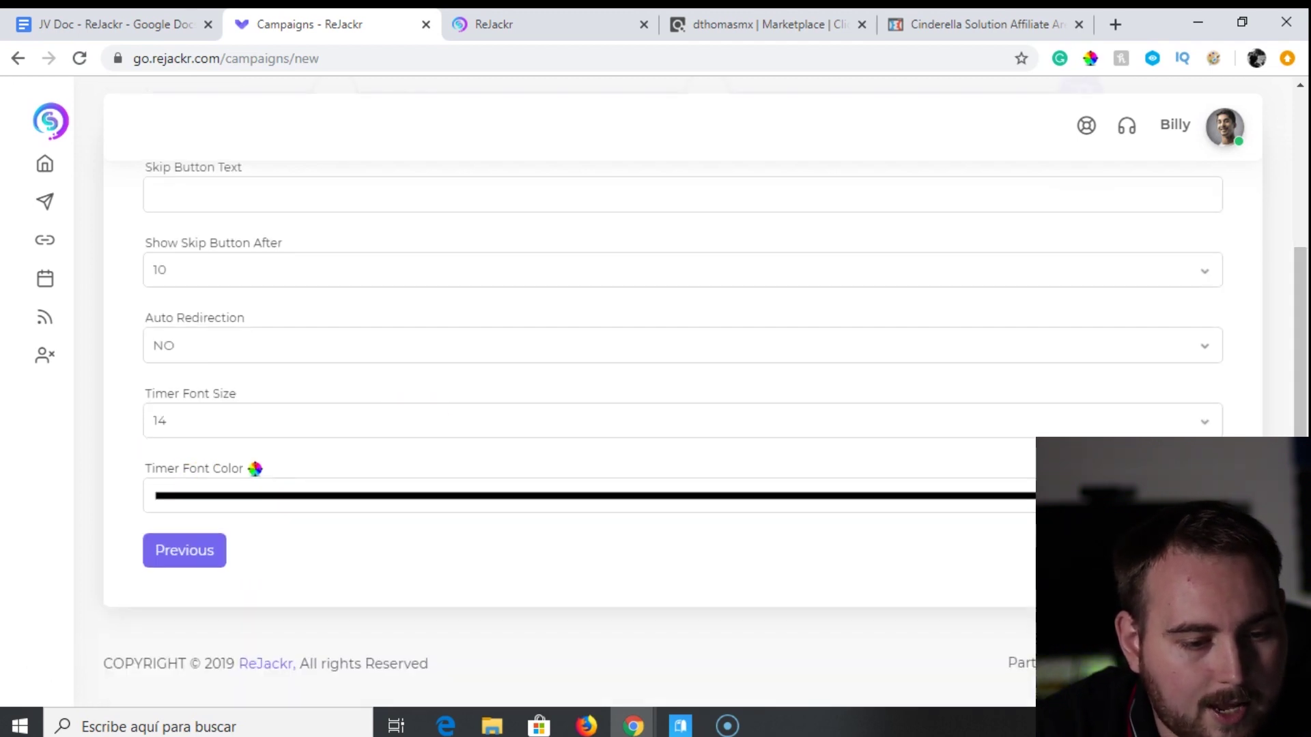
pyautogui.click(209, 504)
pyautogui.click(44, 87)
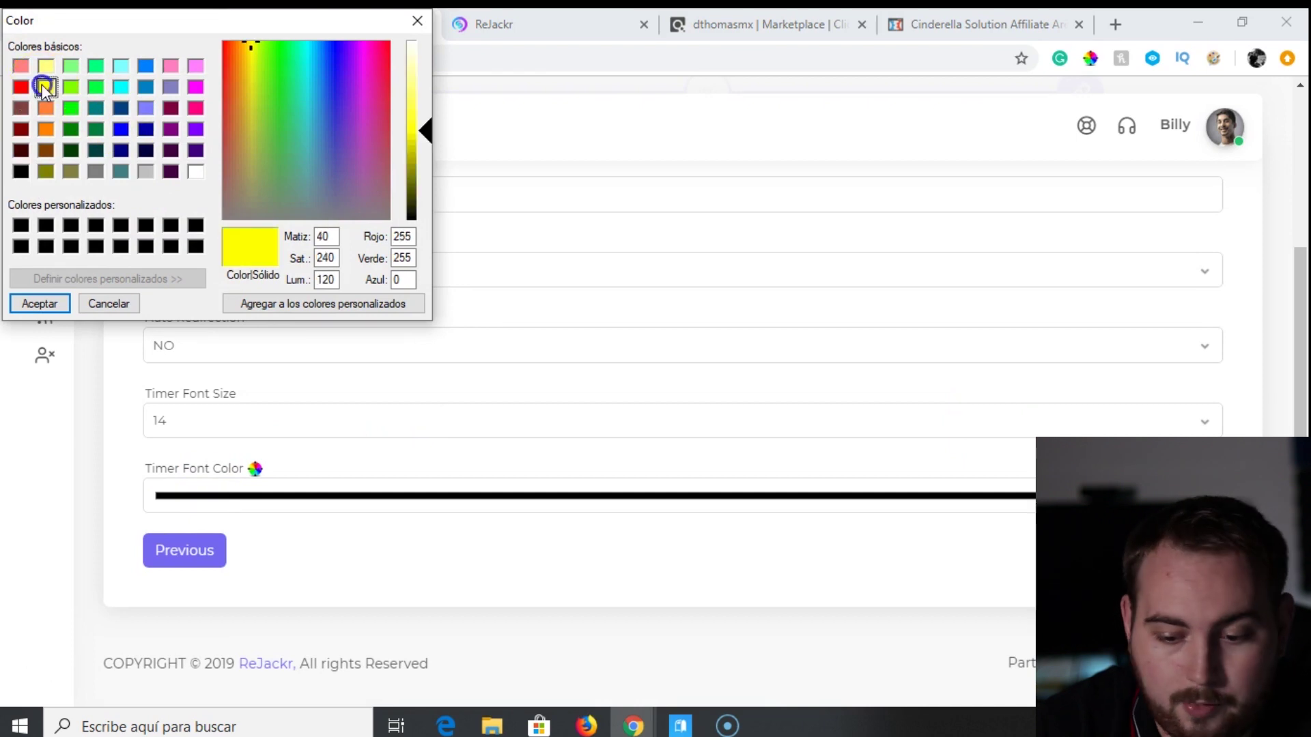
pyautogui.click(30, 307)
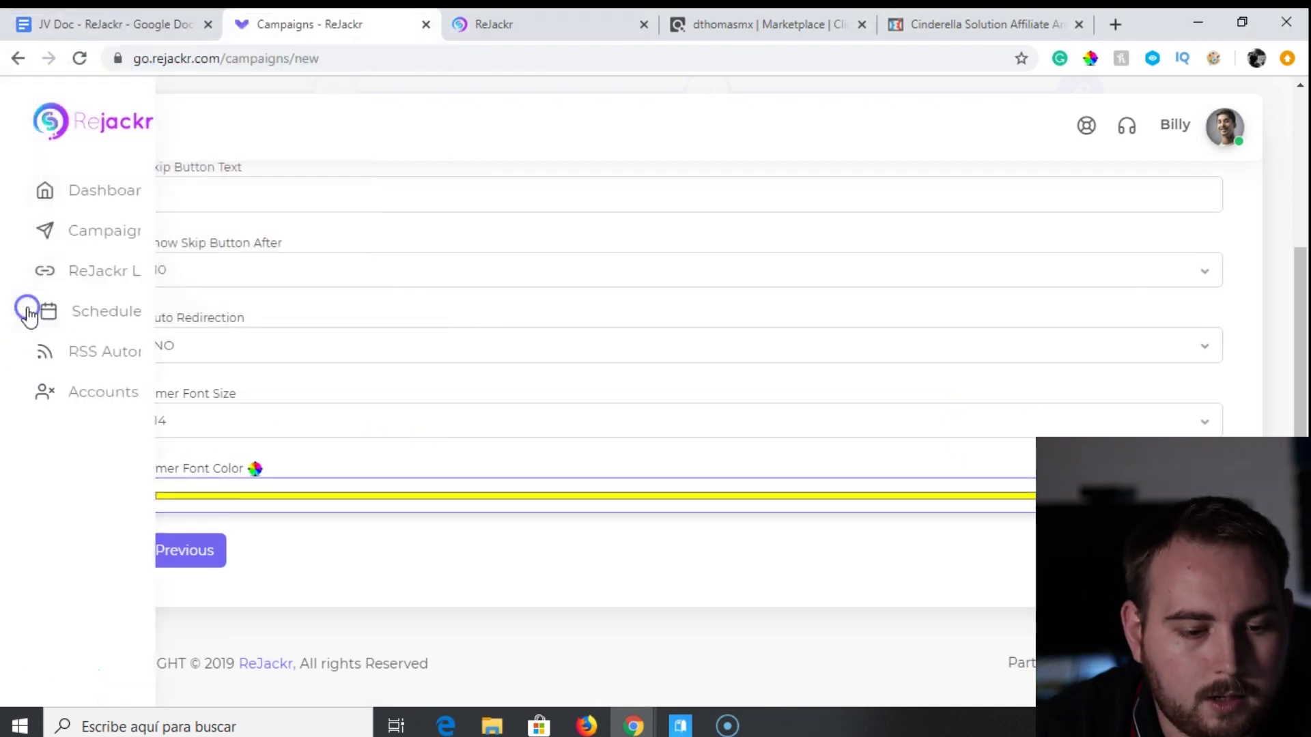
pyautogui.click(1181, 551)
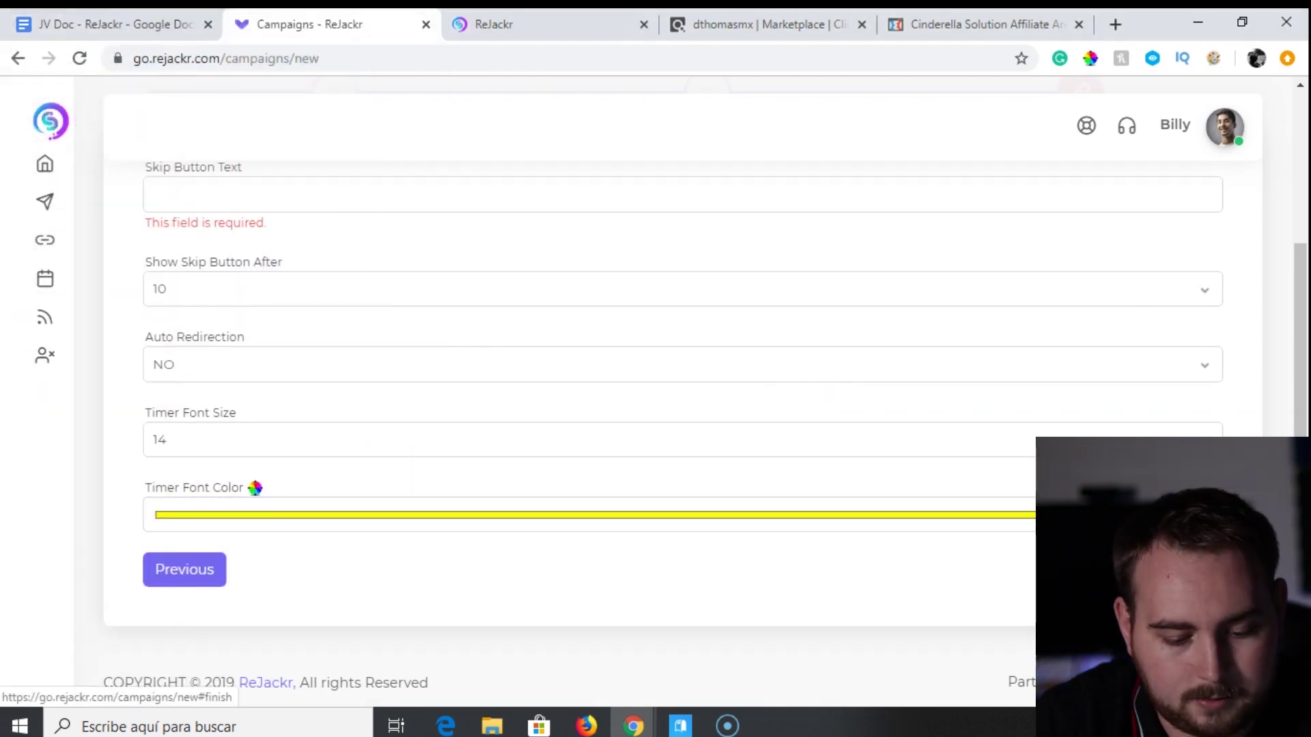
pyautogui.click(211, 195)
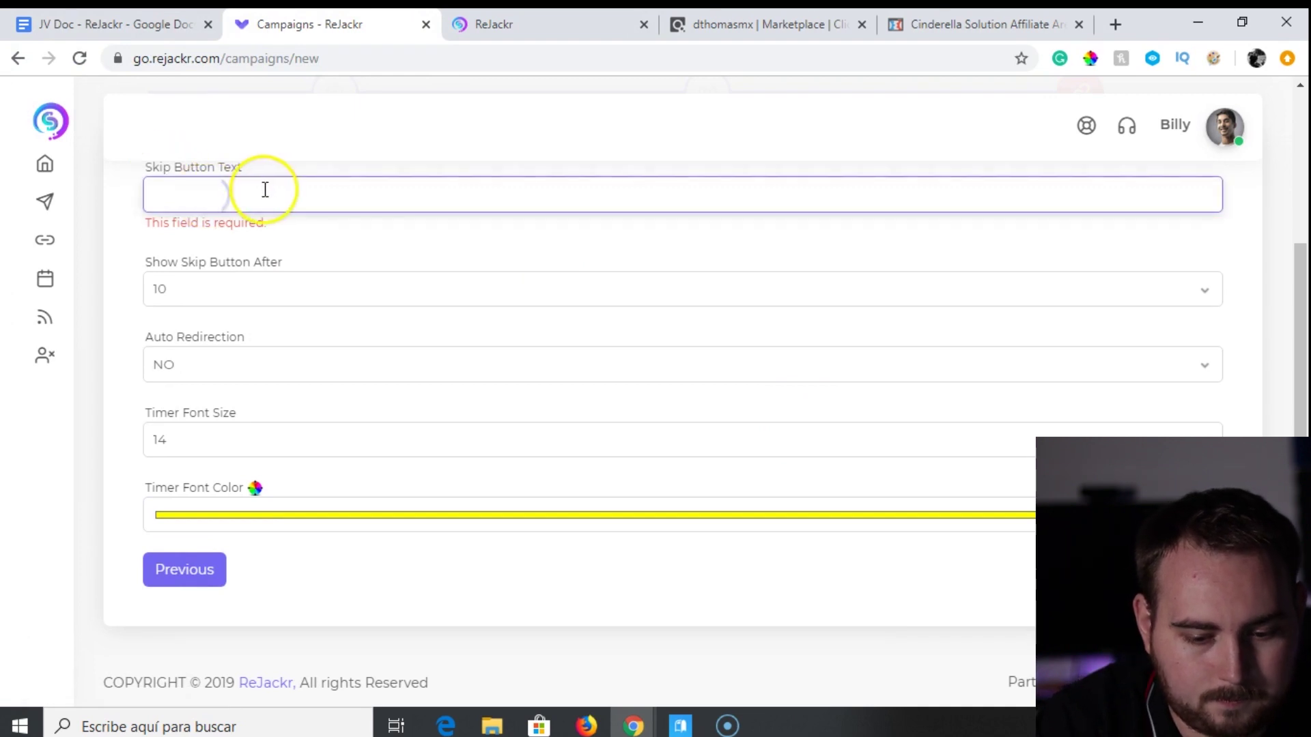
pyautogui.write('Skip')
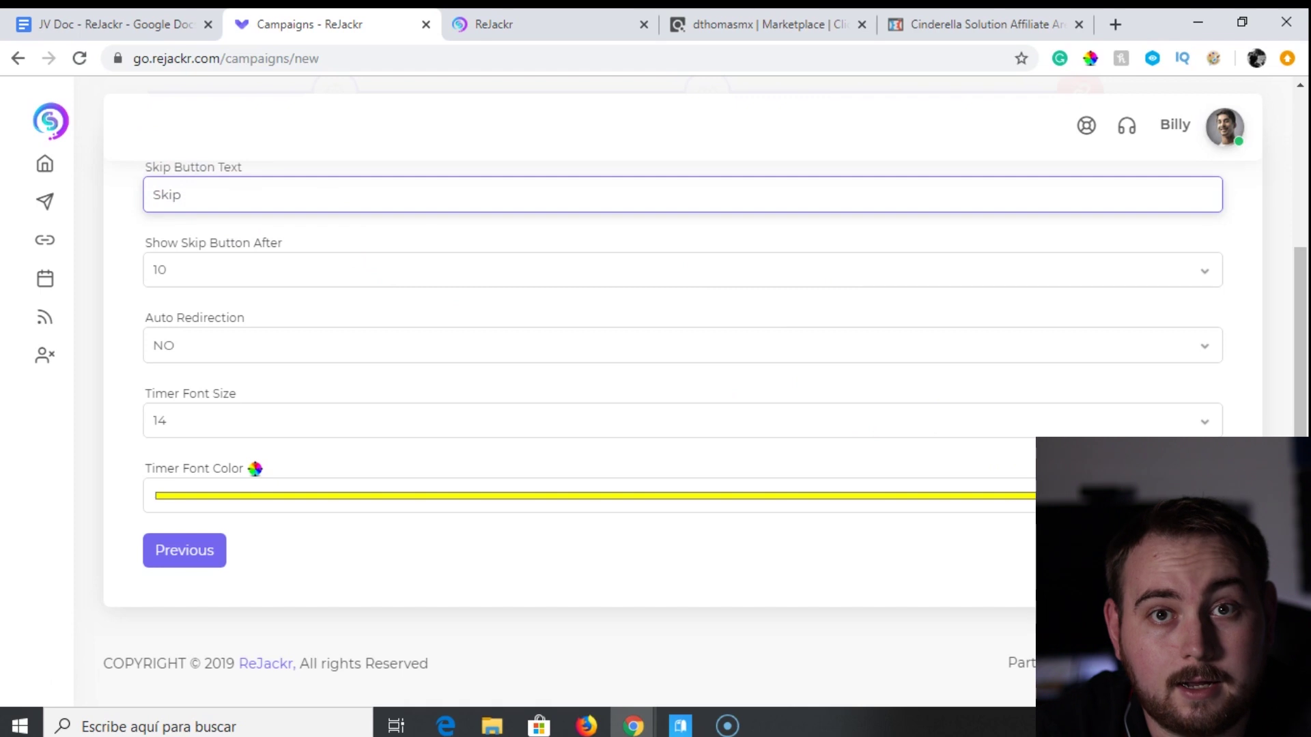
pyautogui.click(1175, 550)
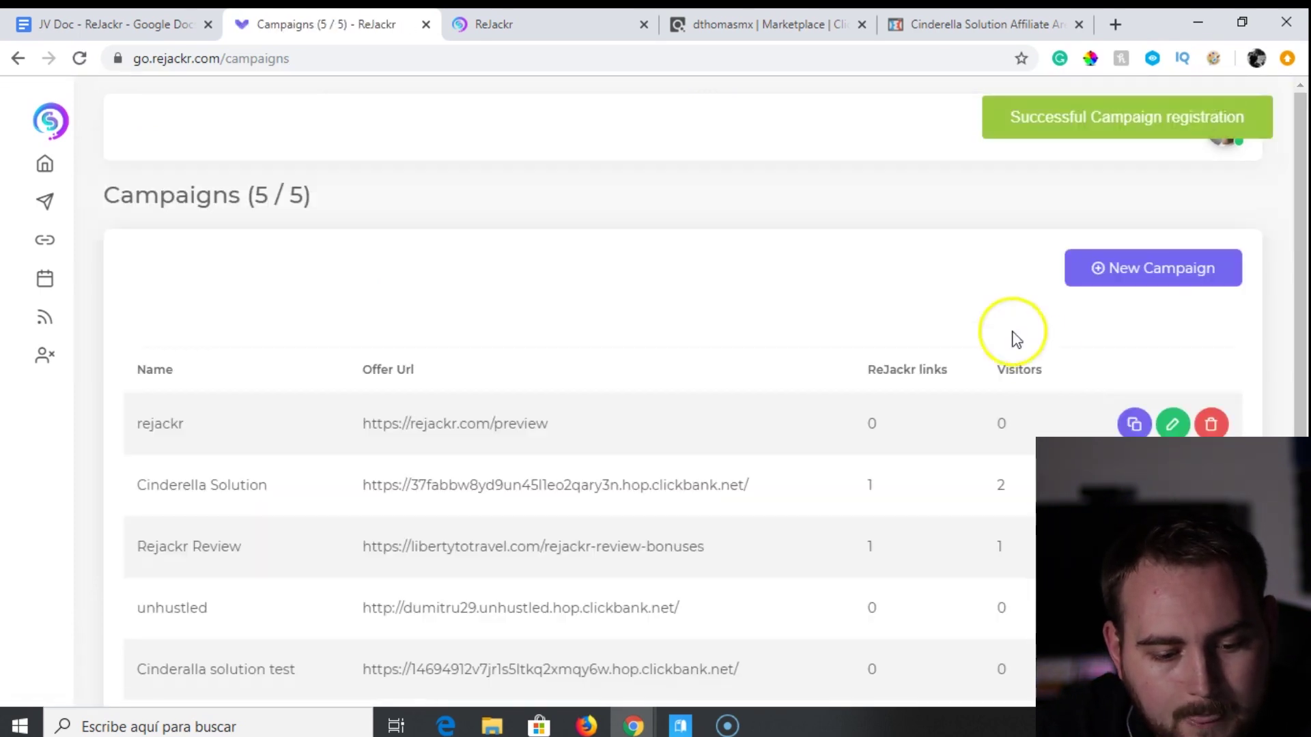
# Create a new short link assigned to the 'Cinderalla solution test' campaign, then open a new tab.
pyautogui.scroll(-1, 1303, 279)
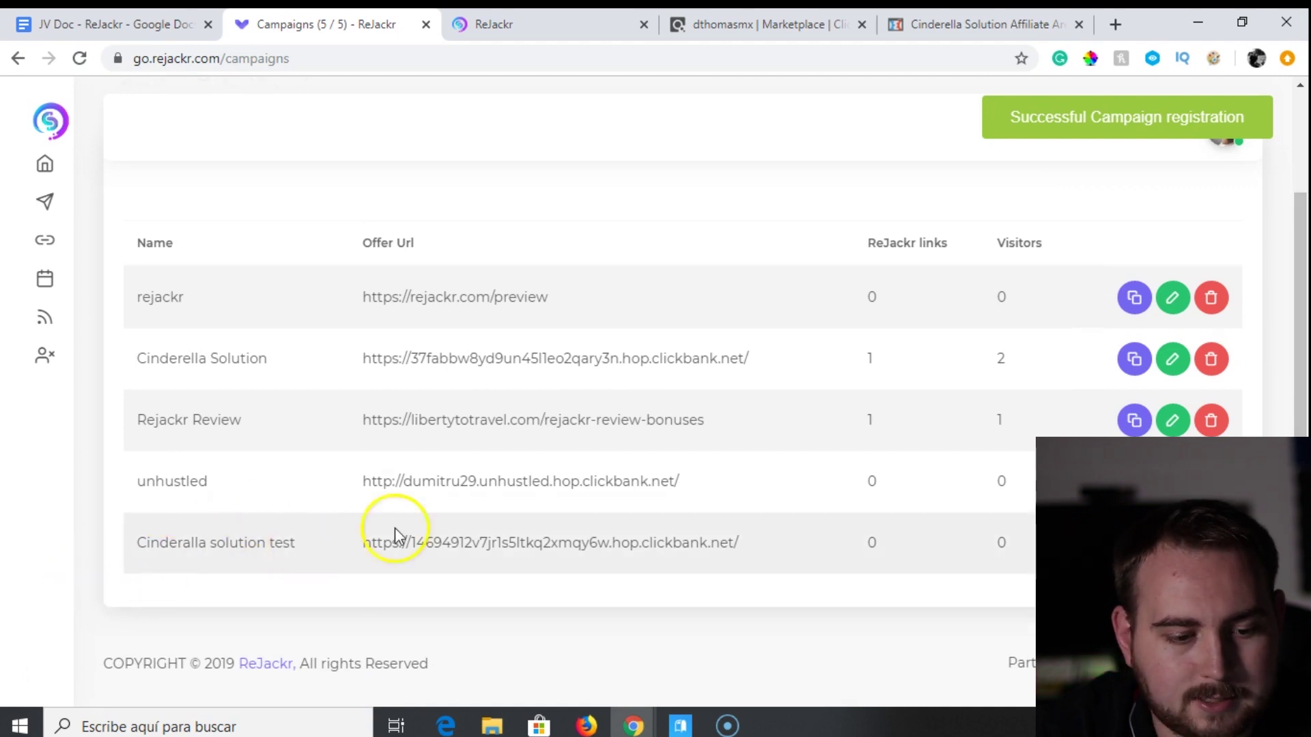
pyautogui.moveTo(15, 264)
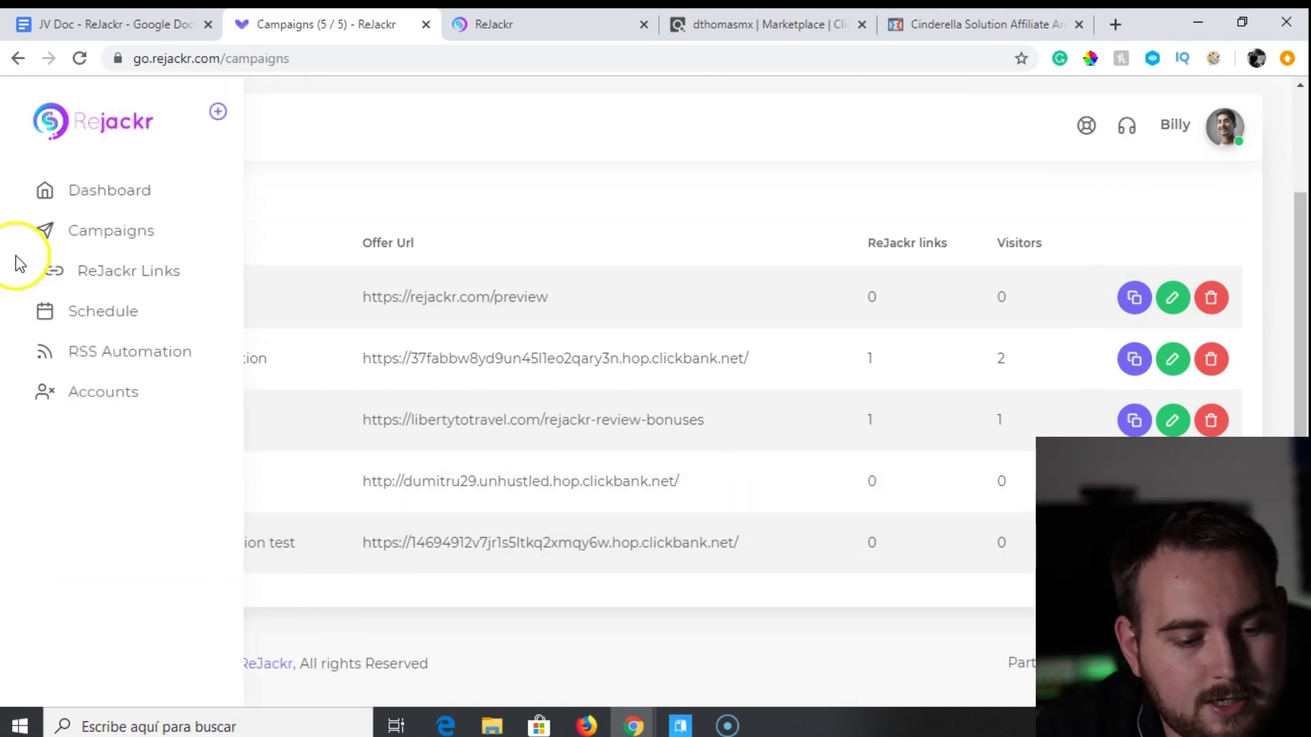
pyautogui.click(68, 271)
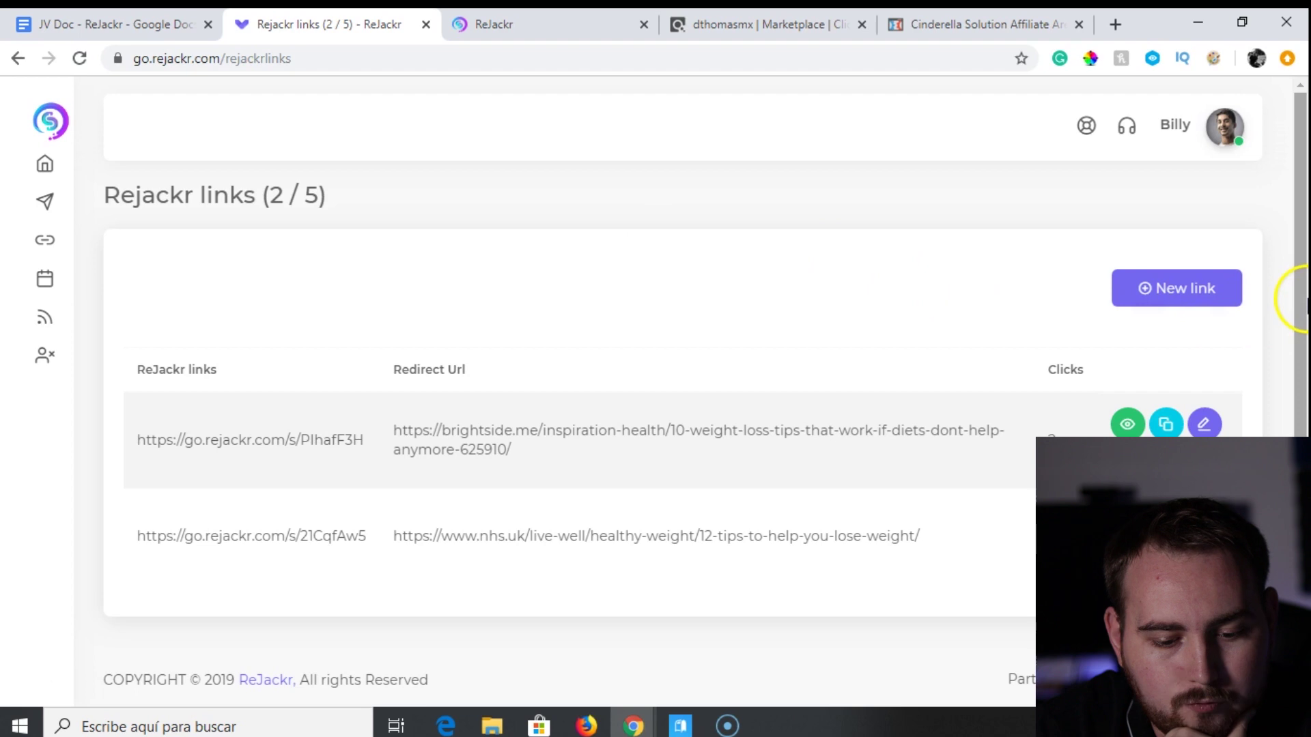
pyautogui.click(1174, 284)
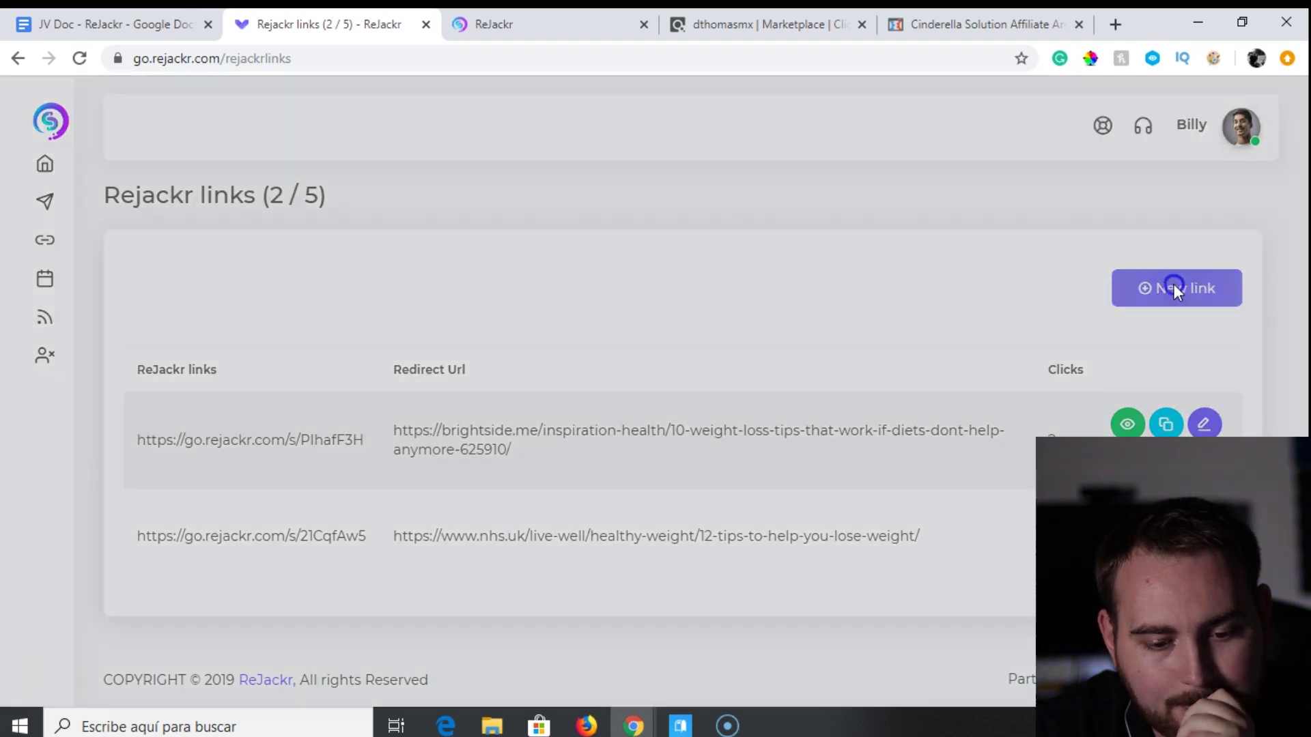
pyautogui.click(609, 197)
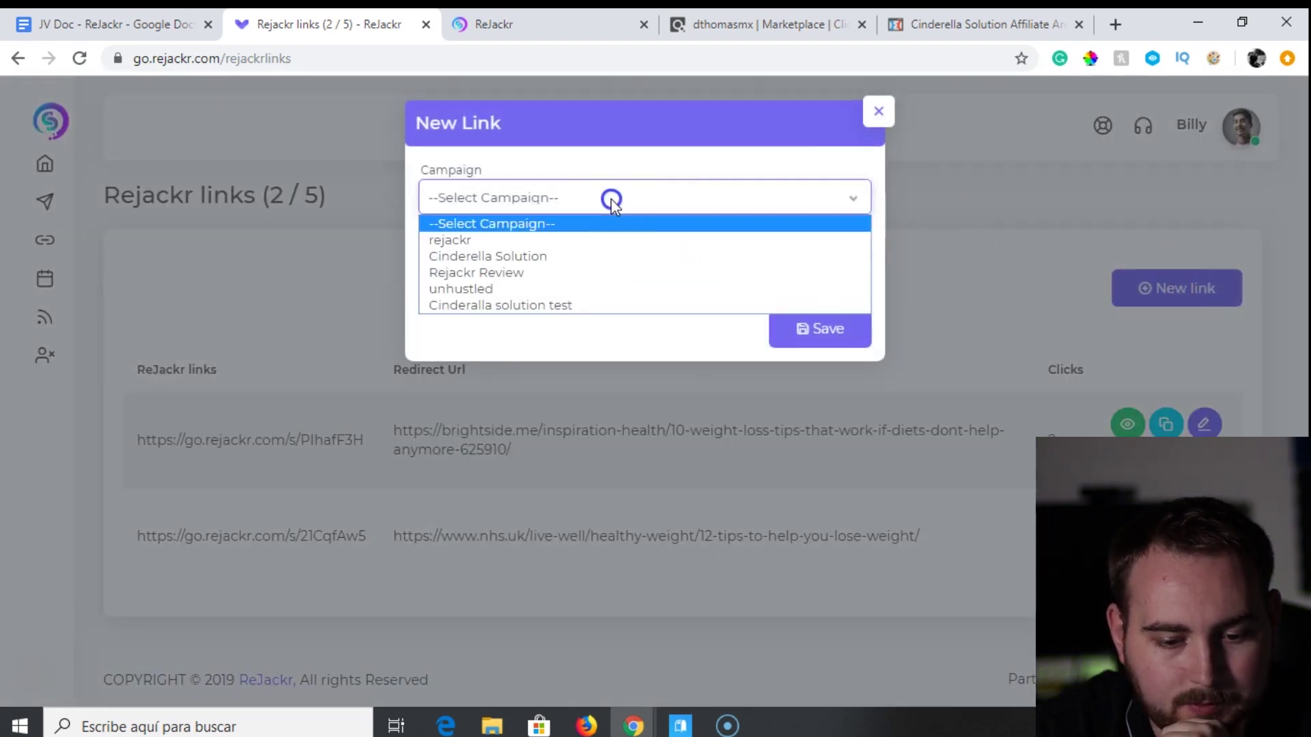
pyautogui.click(585, 304)
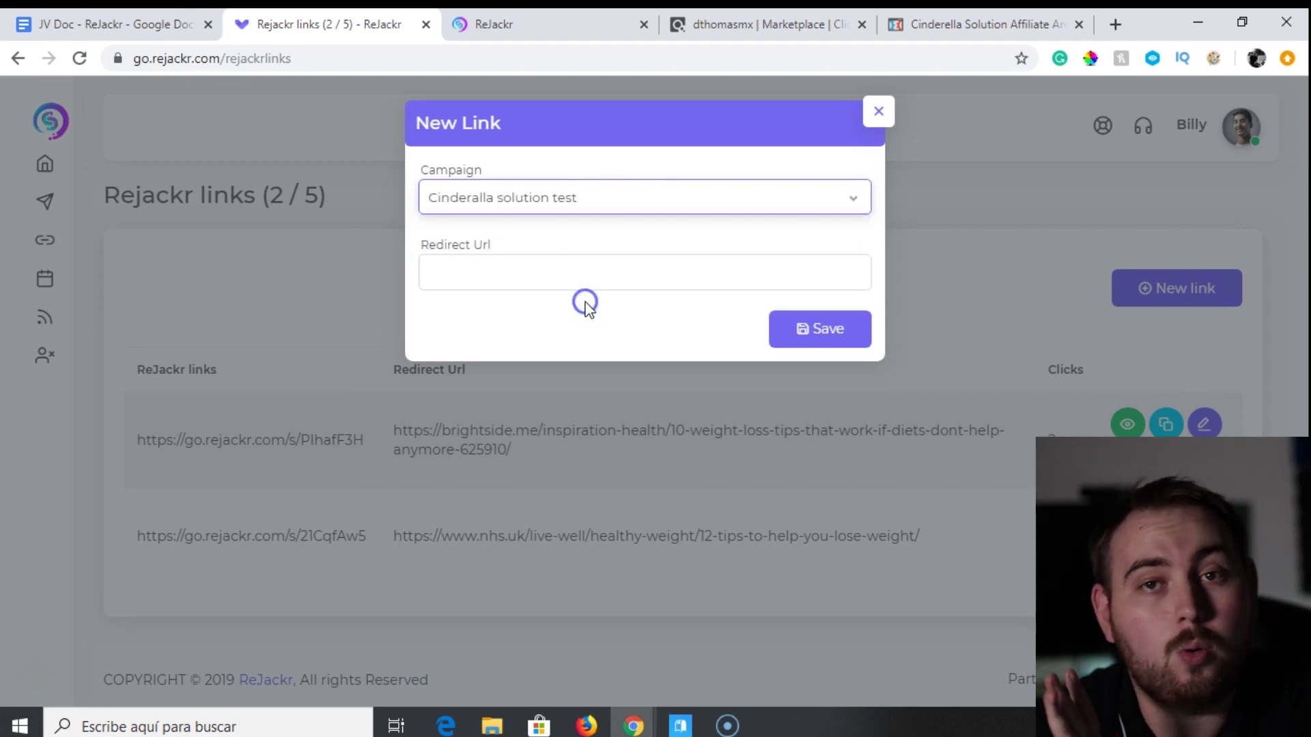
pyautogui.click(533, 276)
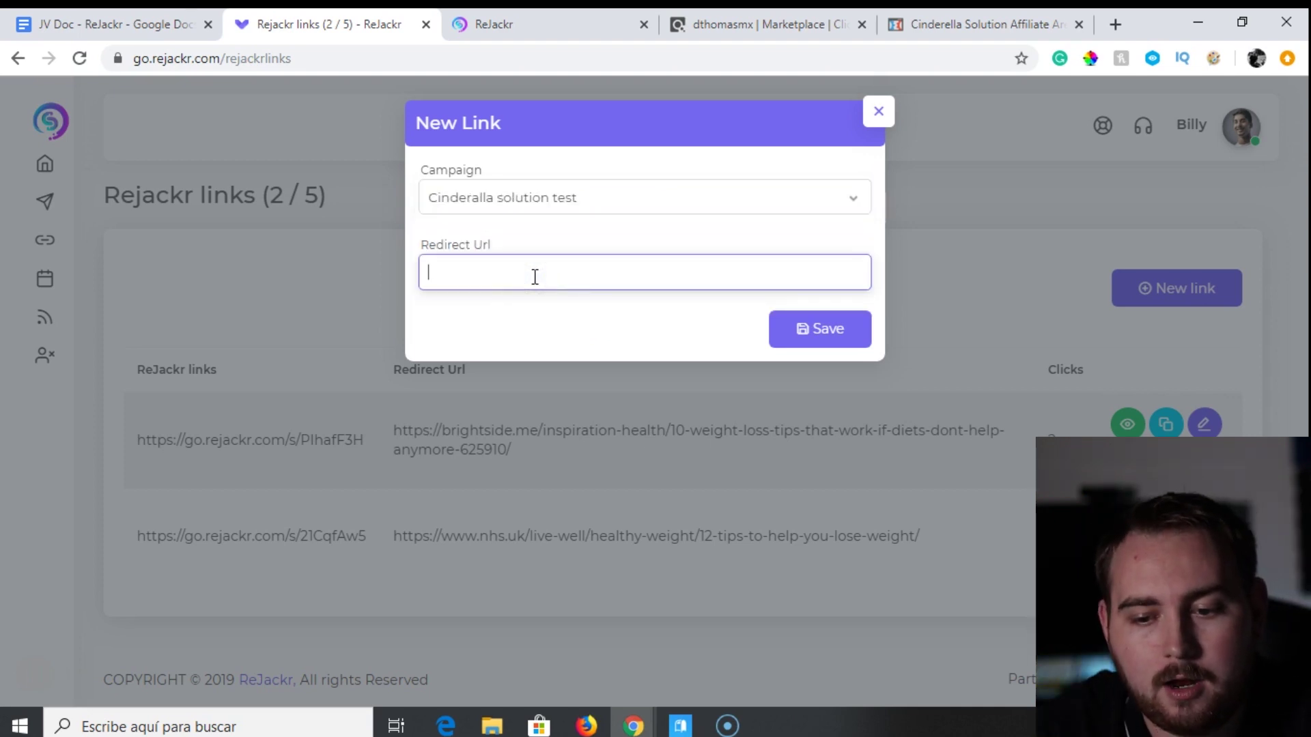
pyautogui.click(1116, 24)
# Load dansbonus.com/botstar in the new tab and select its address for copying.
pyautogui.write('d')
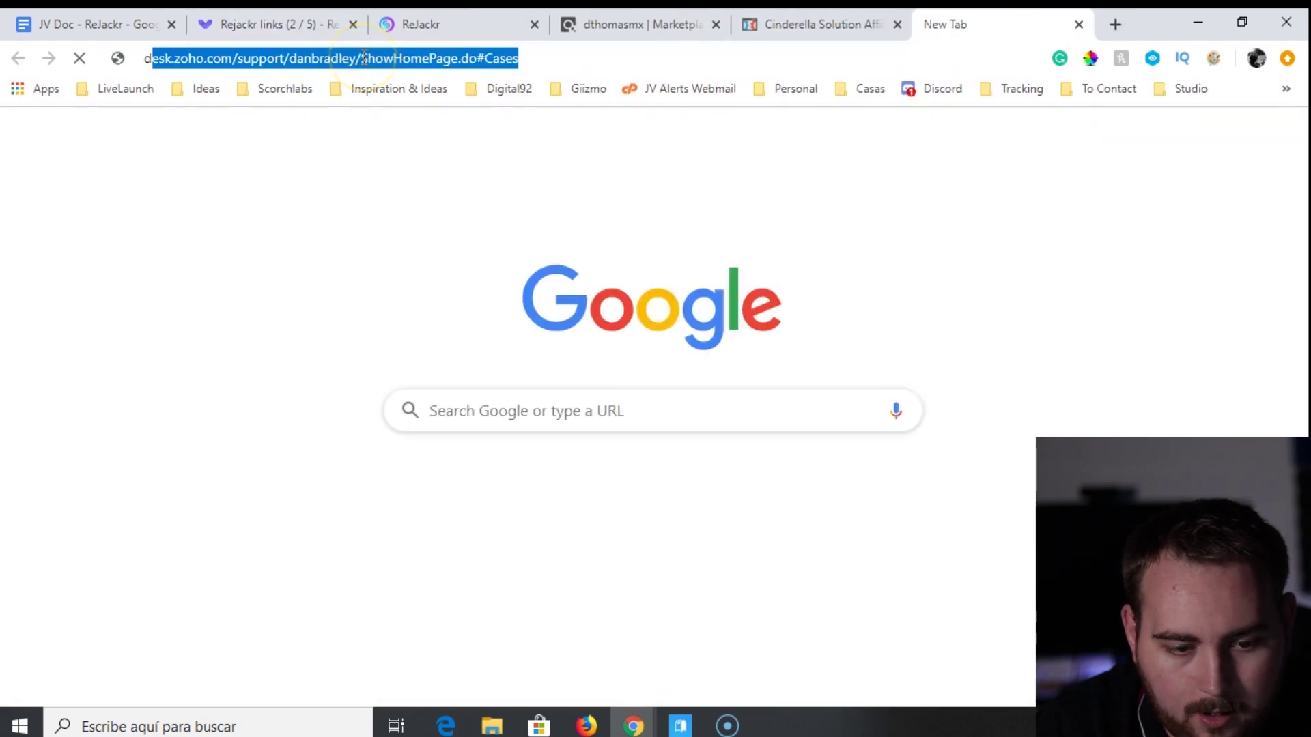
pyautogui.write('ansbonus.com/botstar')
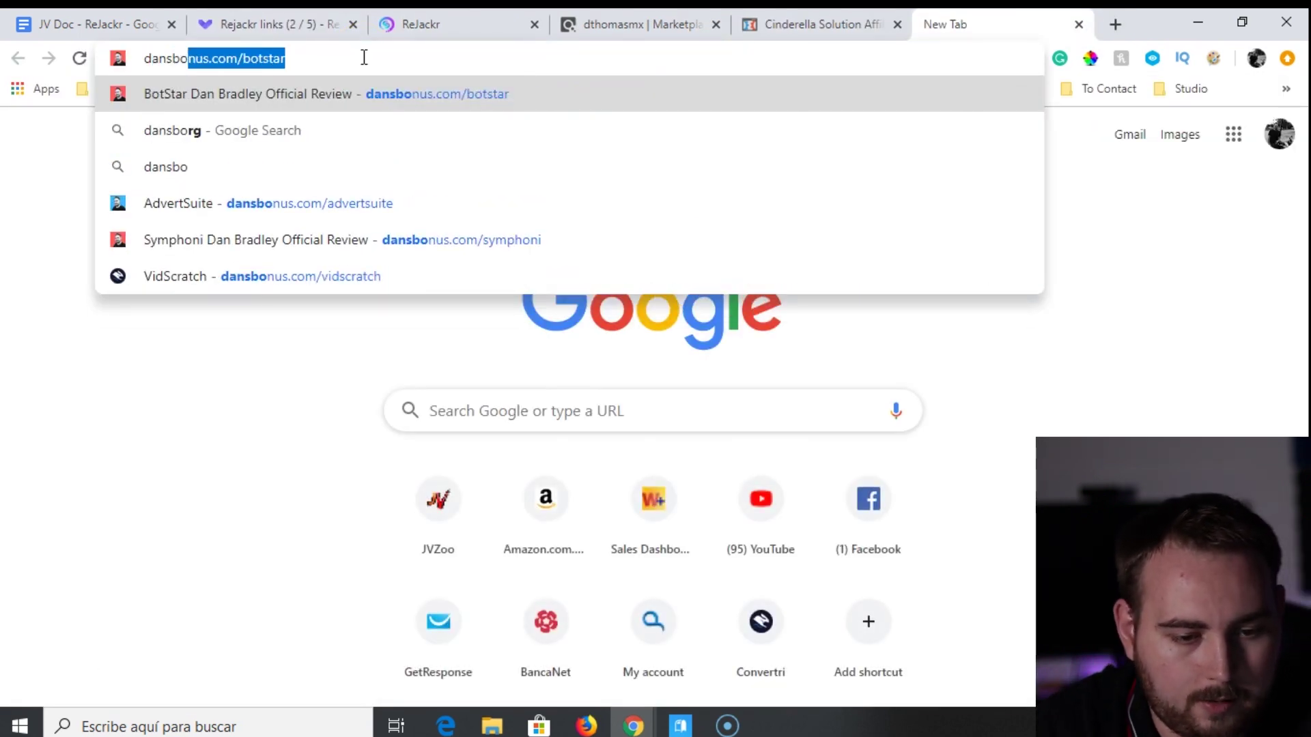
pyautogui.click(265, 92)
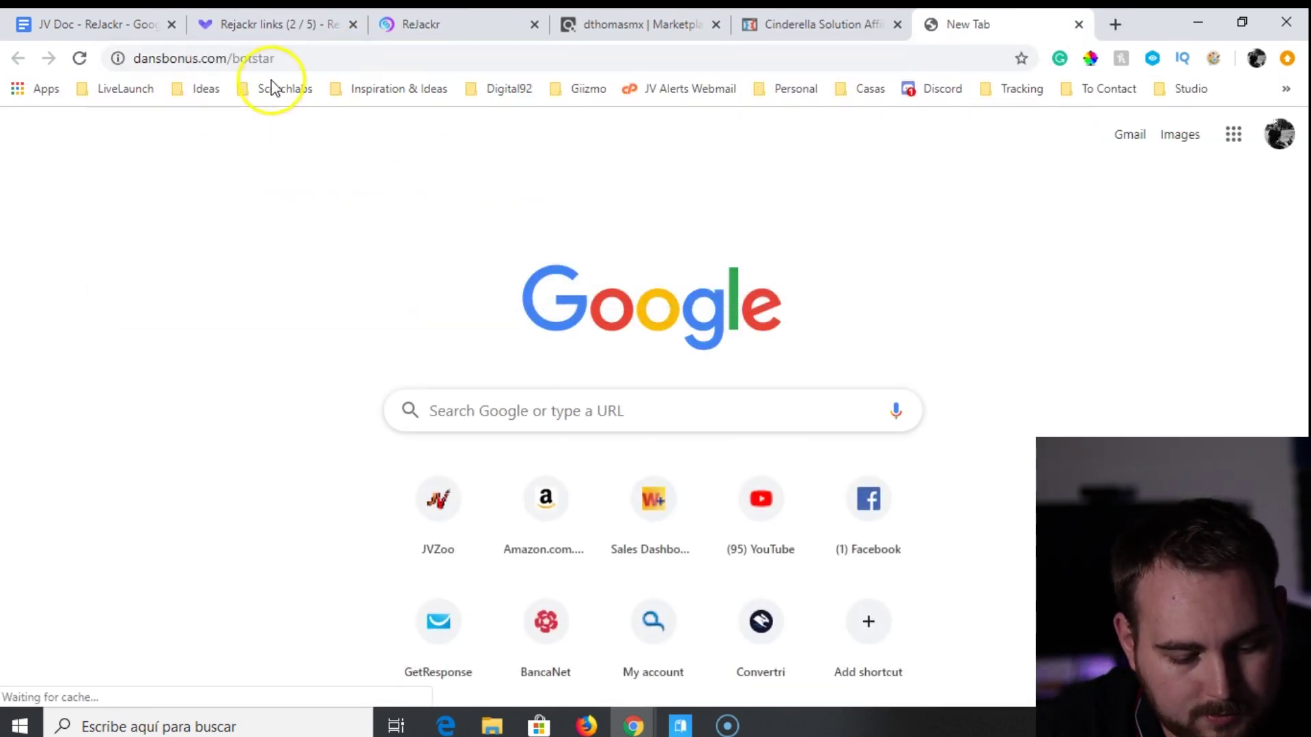
pyautogui.click(232, 68)
pyautogui.hotkey('ctrl', 'c')
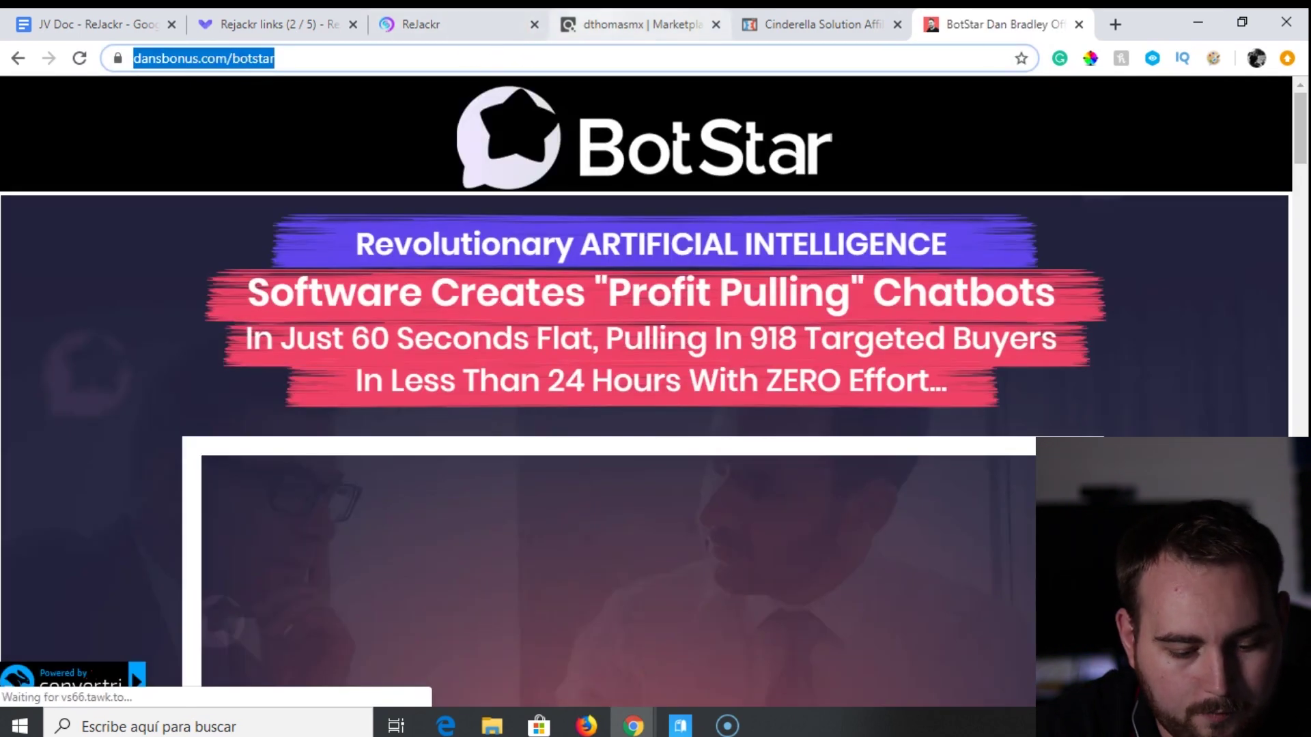
pyautogui.click(266, 23)
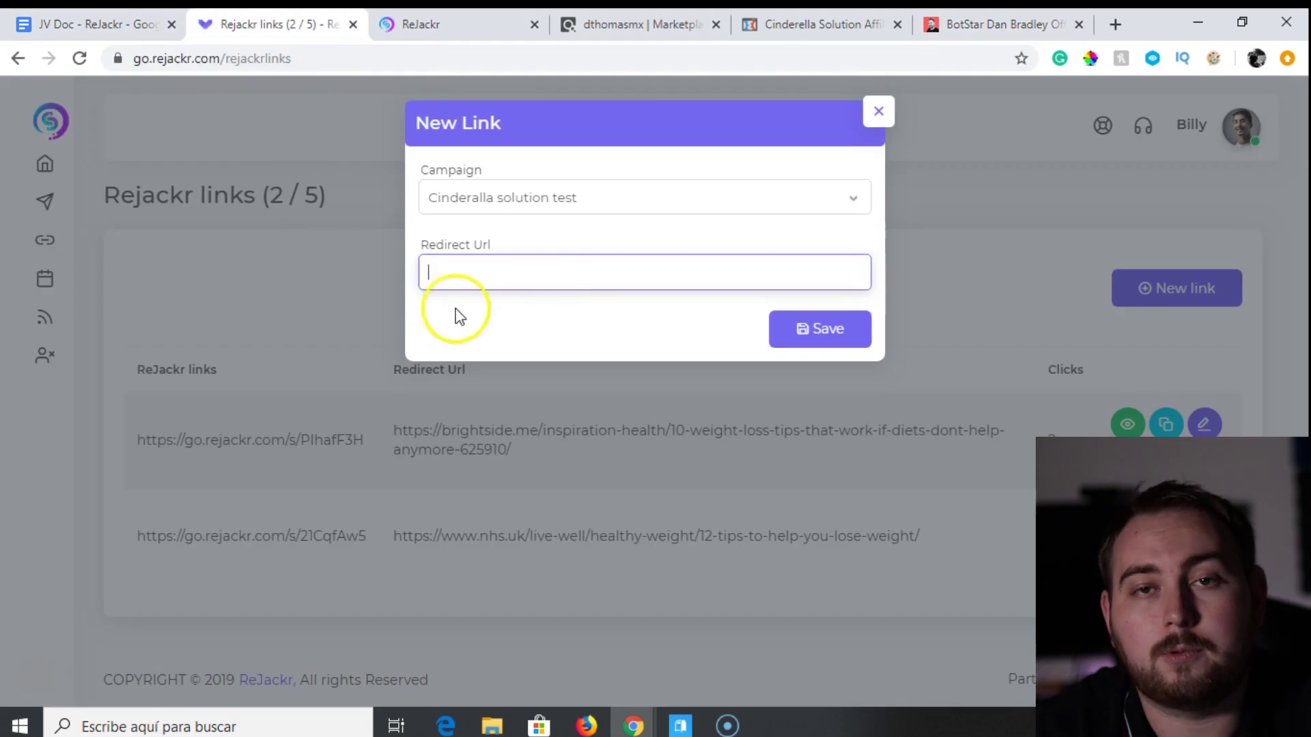
pyautogui.hotkey('ctrl', 'v')
pyautogui.click(829, 331)
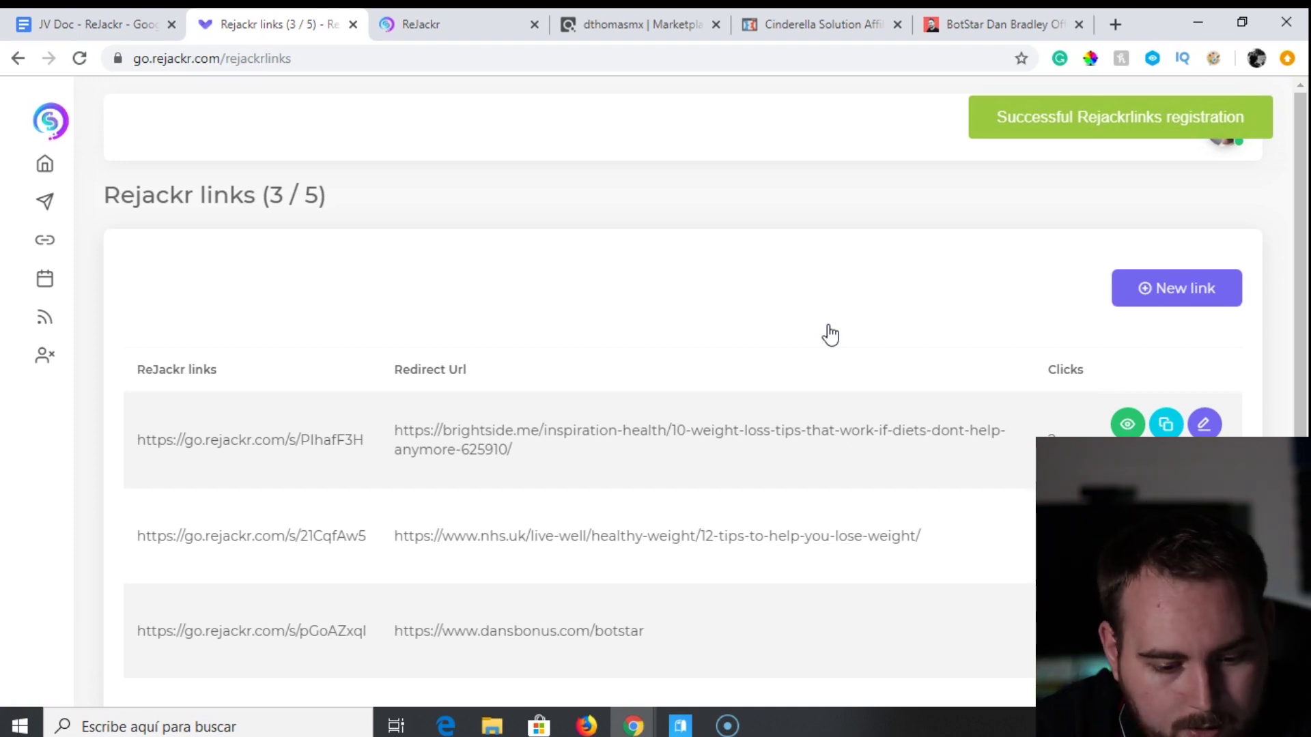
# Open the newly created third short link in a new tab.
pyautogui.scroll(-2, 1288, 225)
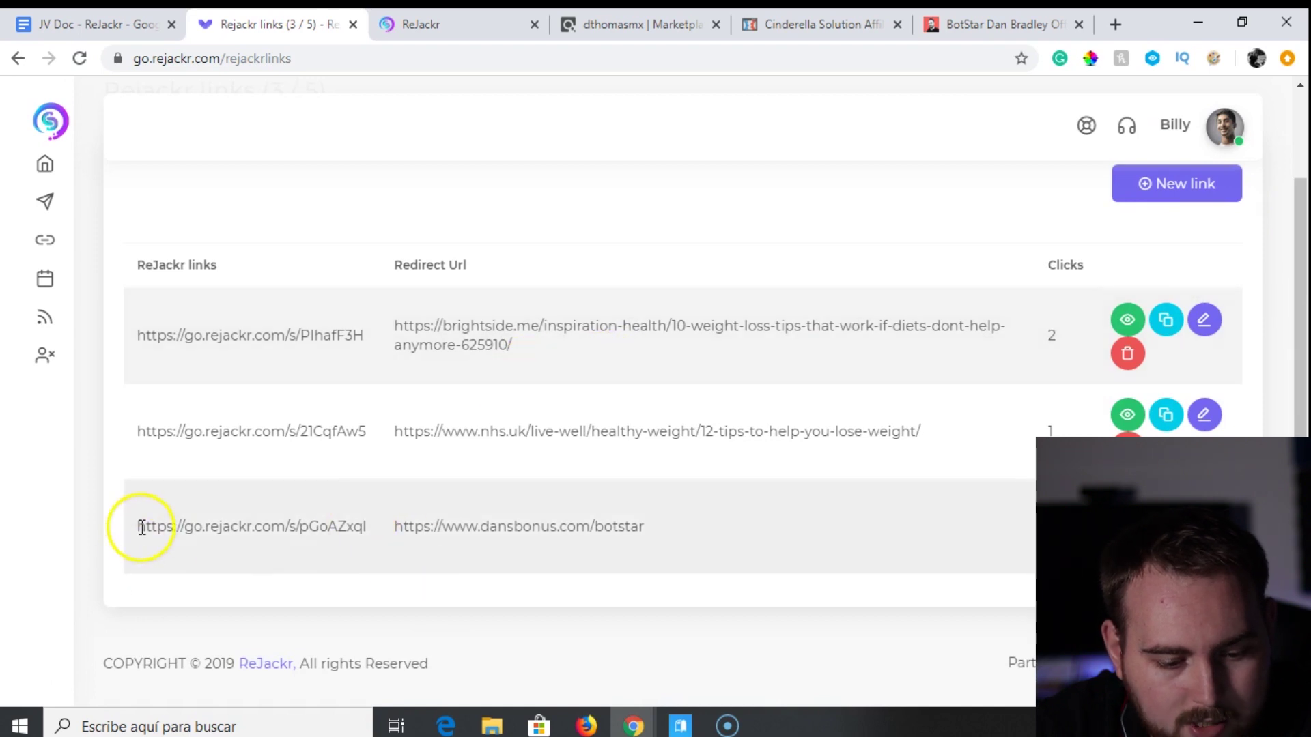
pyautogui.moveTo(139, 528); pyautogui.dragTo(374, 536)
pyautogui.rightClick(310, 519)
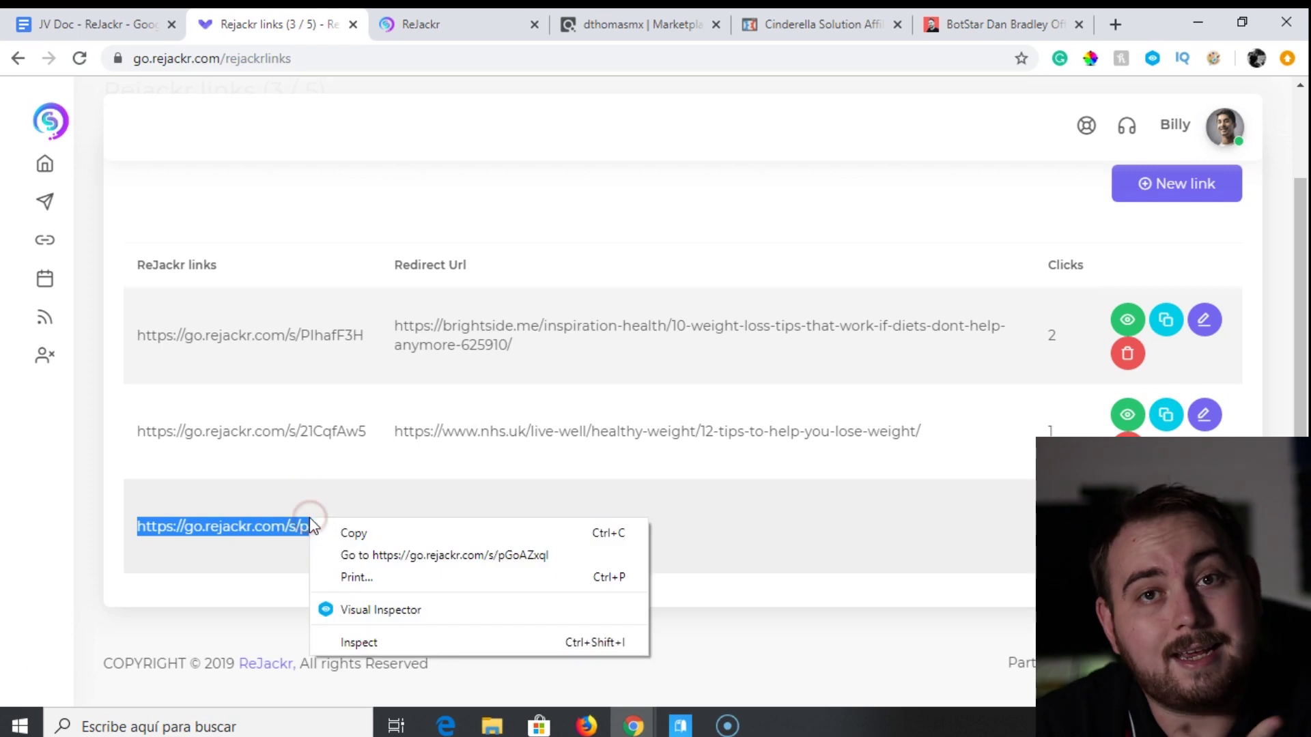
pyautogui.click(406, 556)
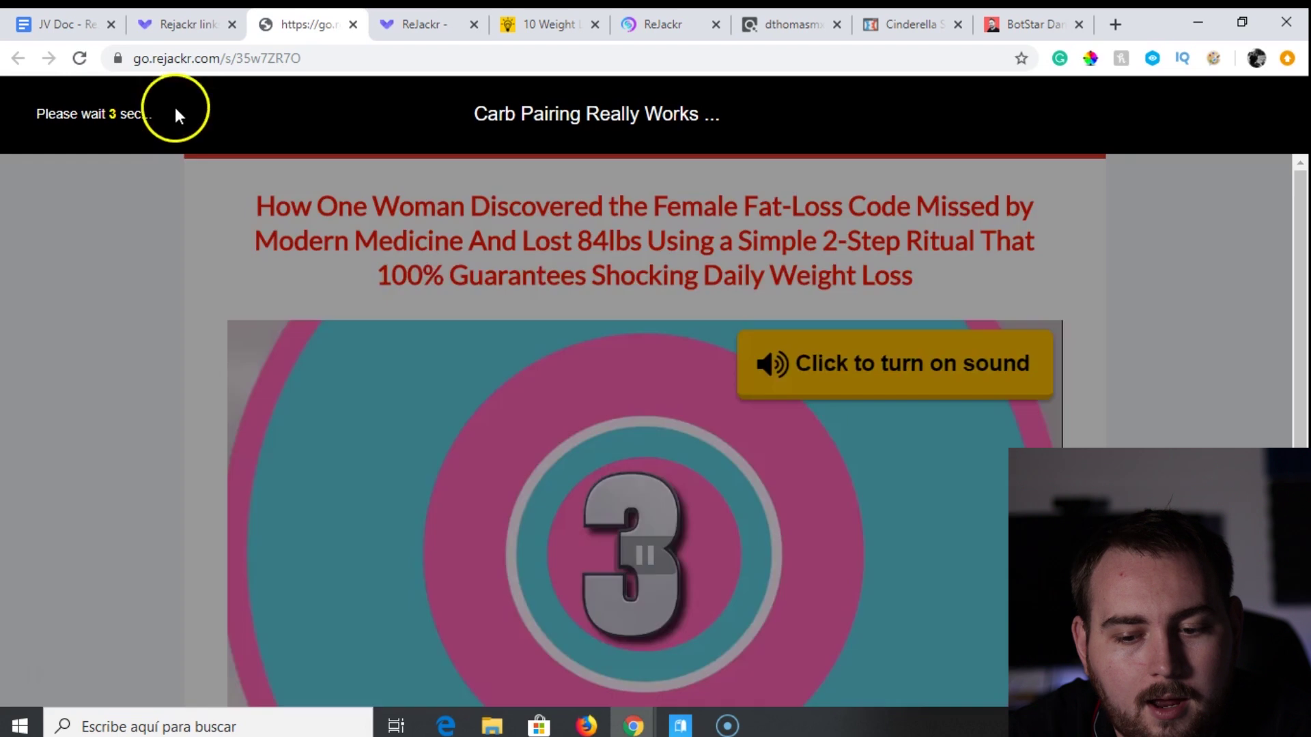
# Close the leave-page popup over the weight-loss sales video and look over the page.
pyautogui.moveTo(104, 83)
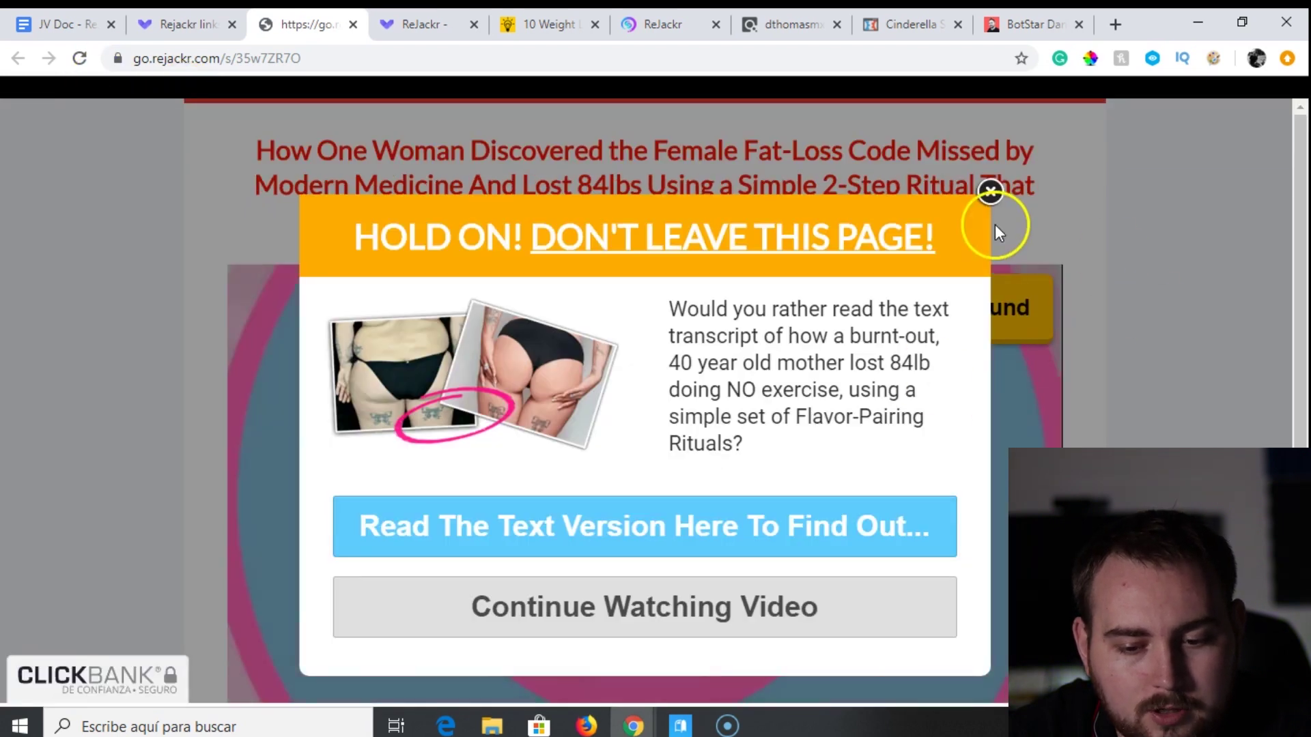
pyautogui.click(990, 191)
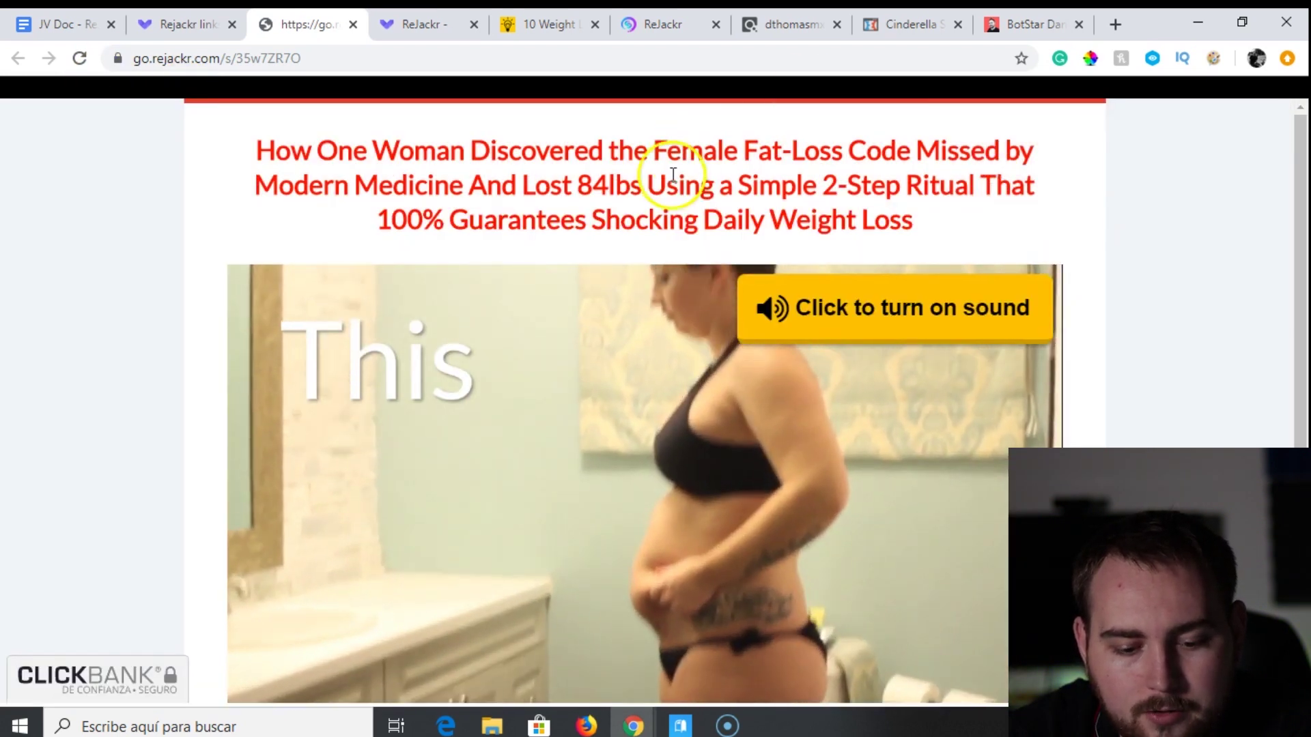
pyautogui.scroll(-6, 1290, 260)
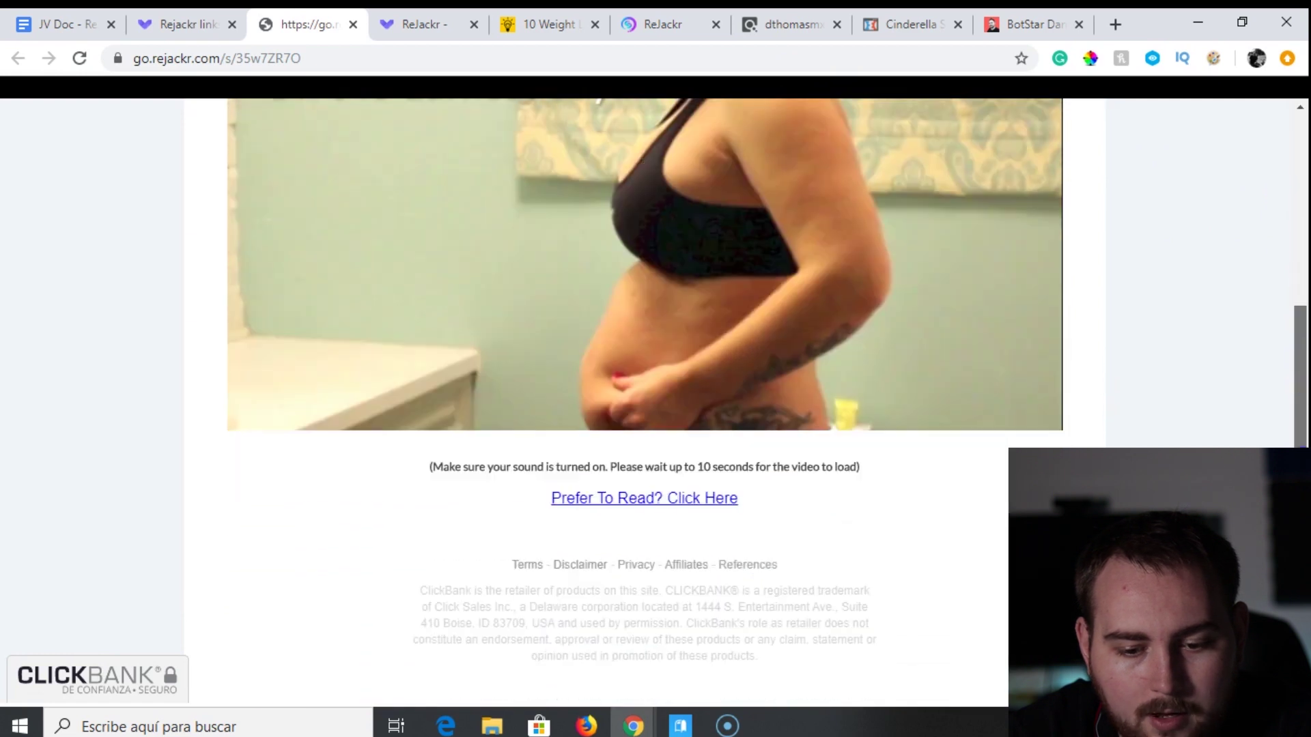
pyautogui.scroll(6, 1291, 273)
pyautogui.scroll(-5, 1297, 255)
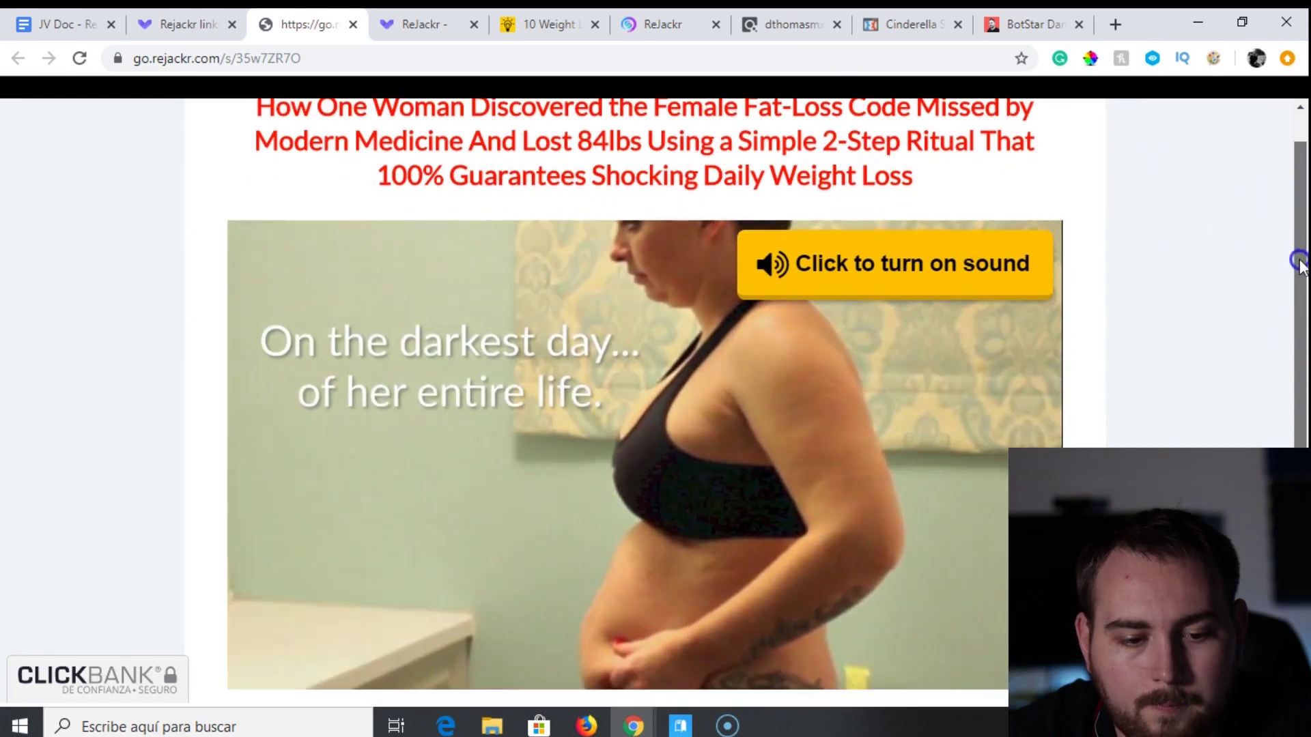
pyautogui.scroll(5, 1290, 383)
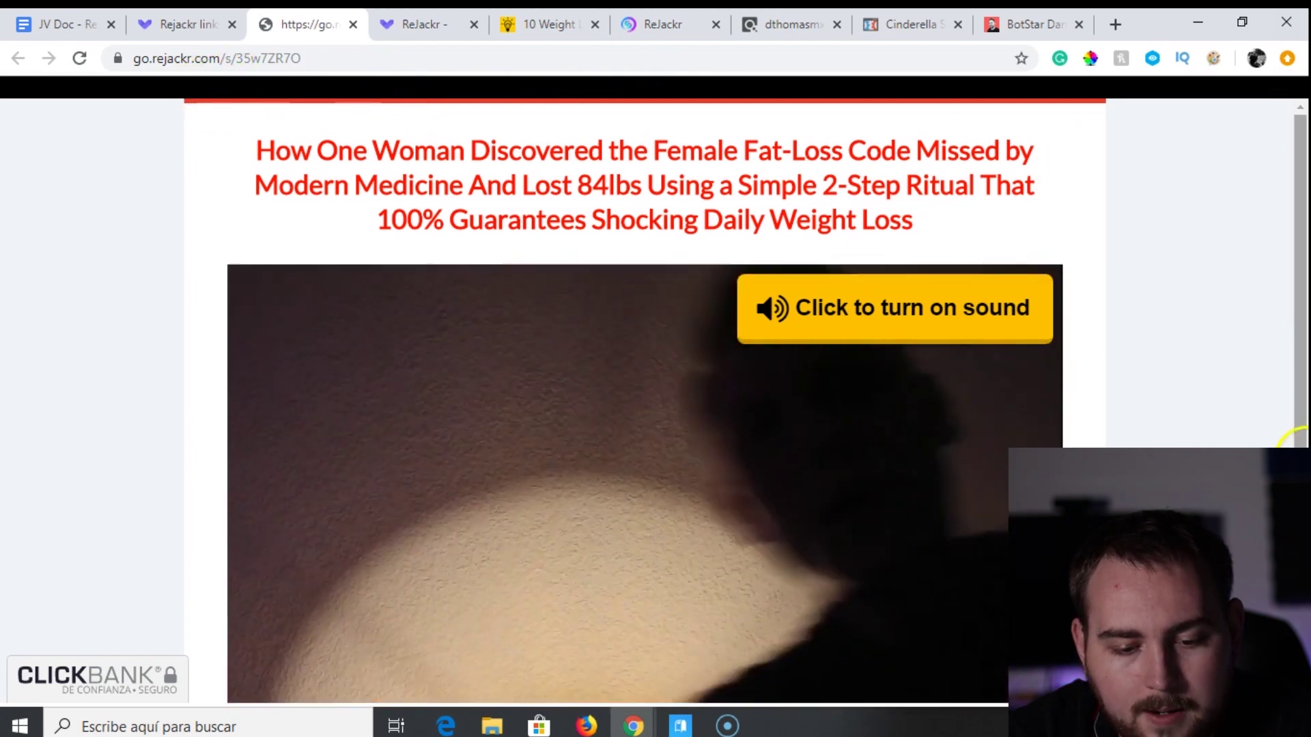
pyautogui.scroll(-5, 965, 162)
pyautogui.scroll(4, 645, 403)
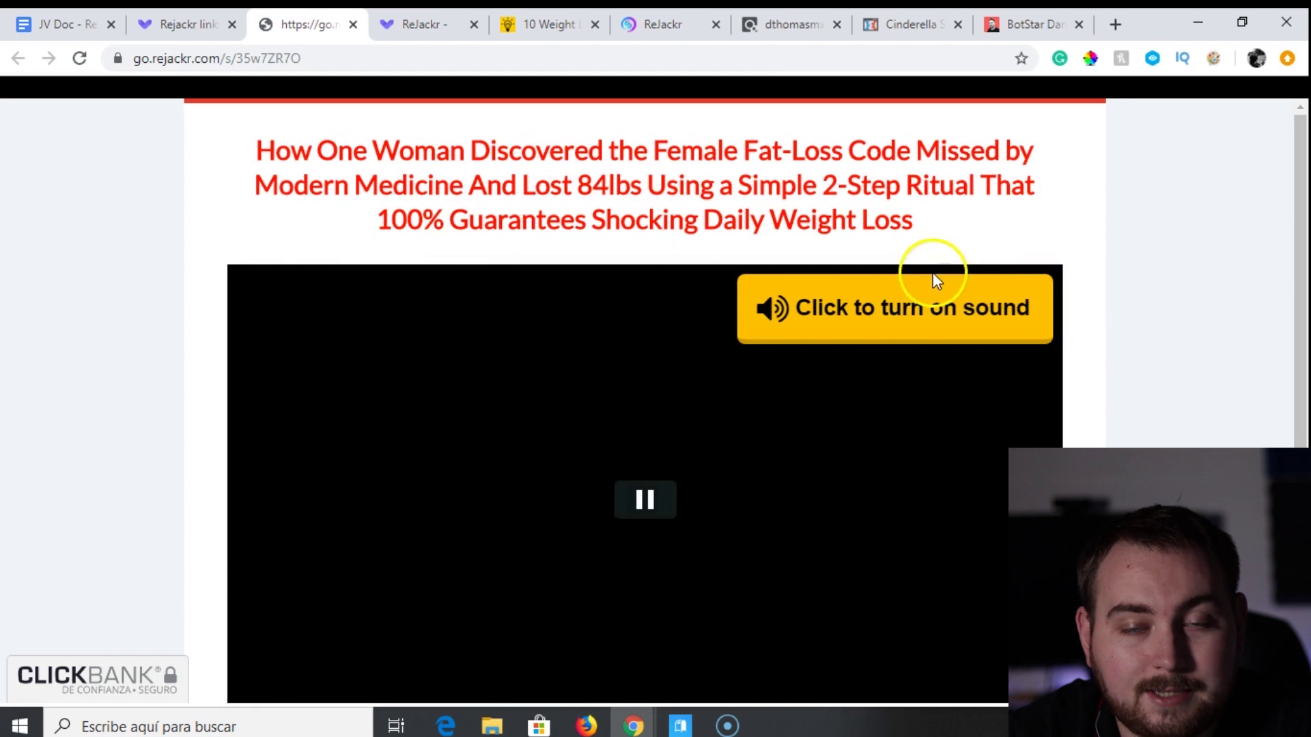
# Scroll further down the video page, then return to the ReJackr links list showing 4 clicks.
pyautogui.click(1301, 134)
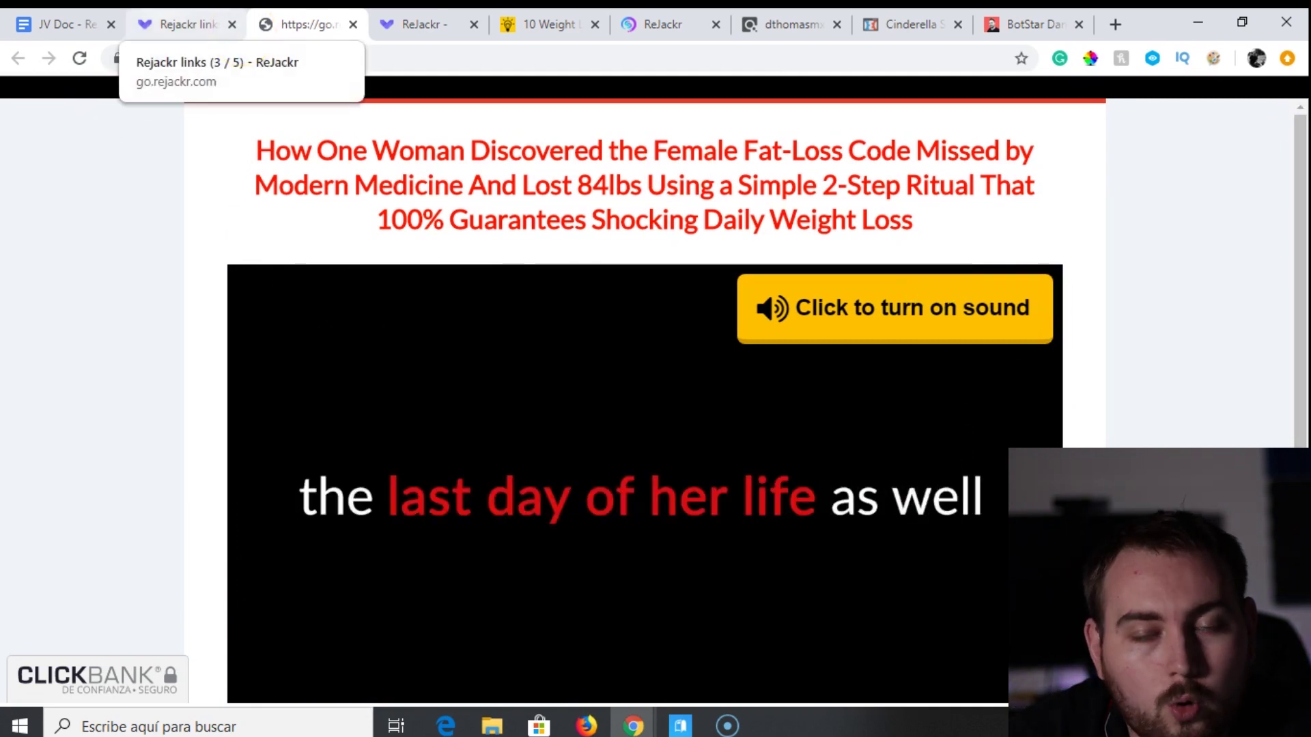
pyautogui.click(485, 375)
pyautogui.moveTo(1299, 321); pyautogui.dragTo(1300, 512)
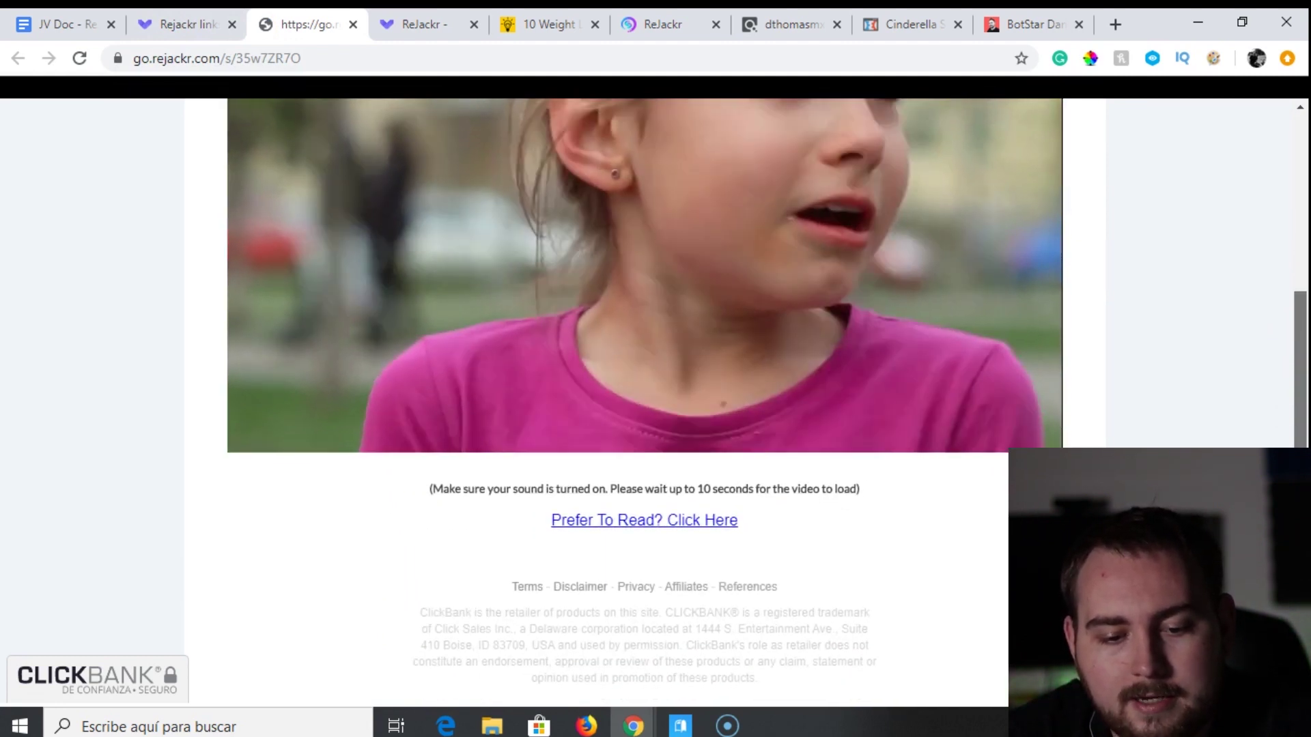
pyautogui.moveTo(1299, 505); pyautogui.dragTo(1302, 442)
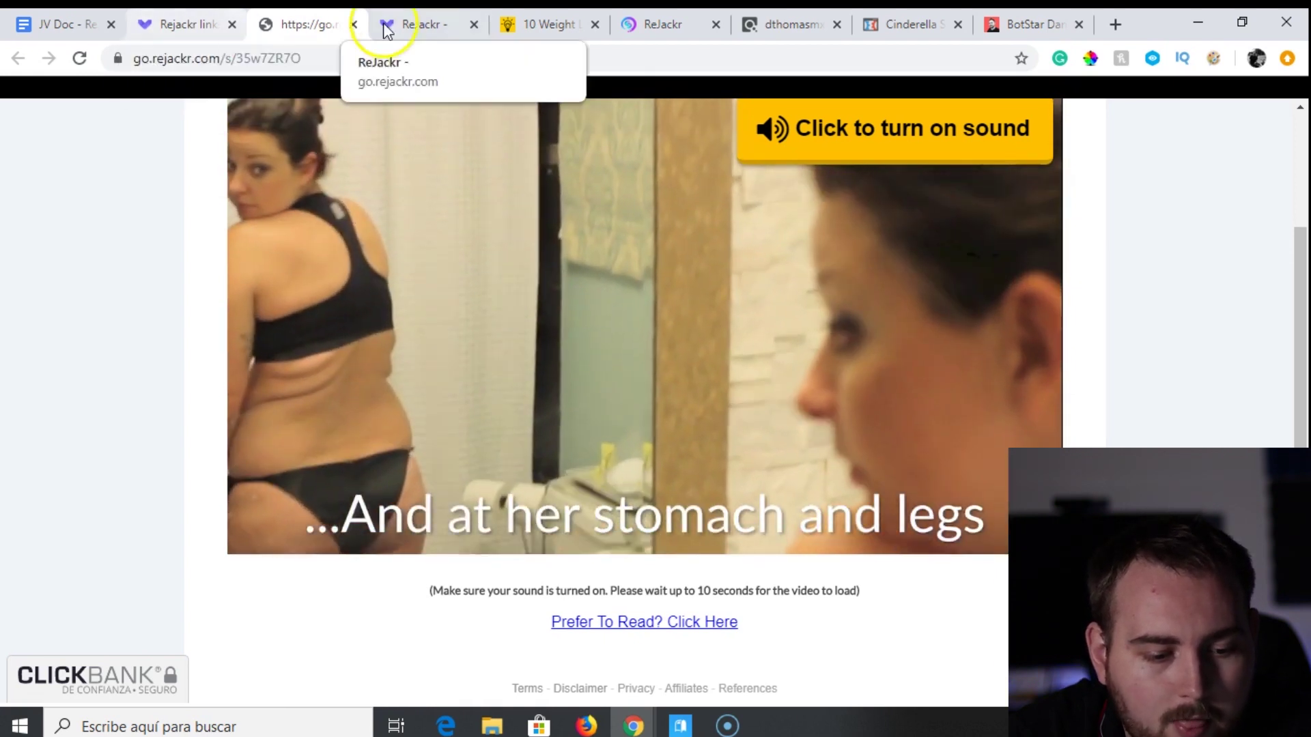
pyautogui.click(184, 24)
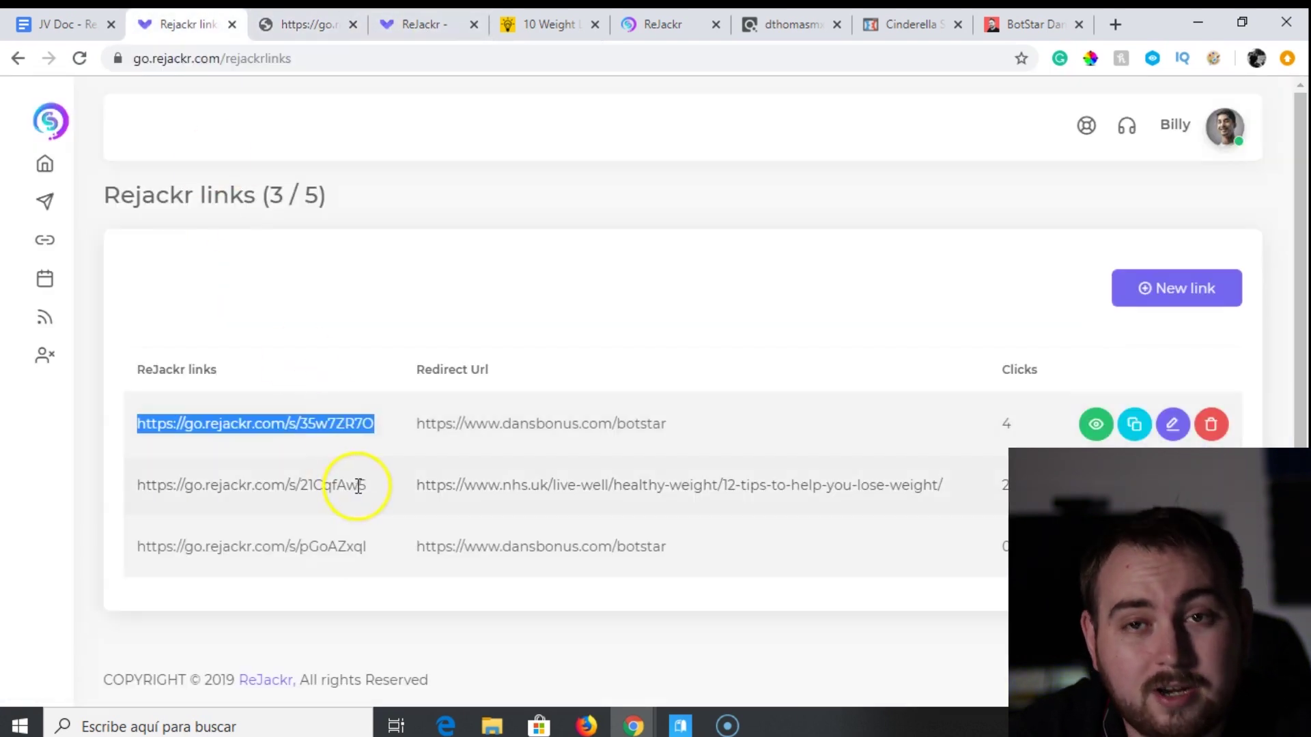
pyautogui.click(374, 273)
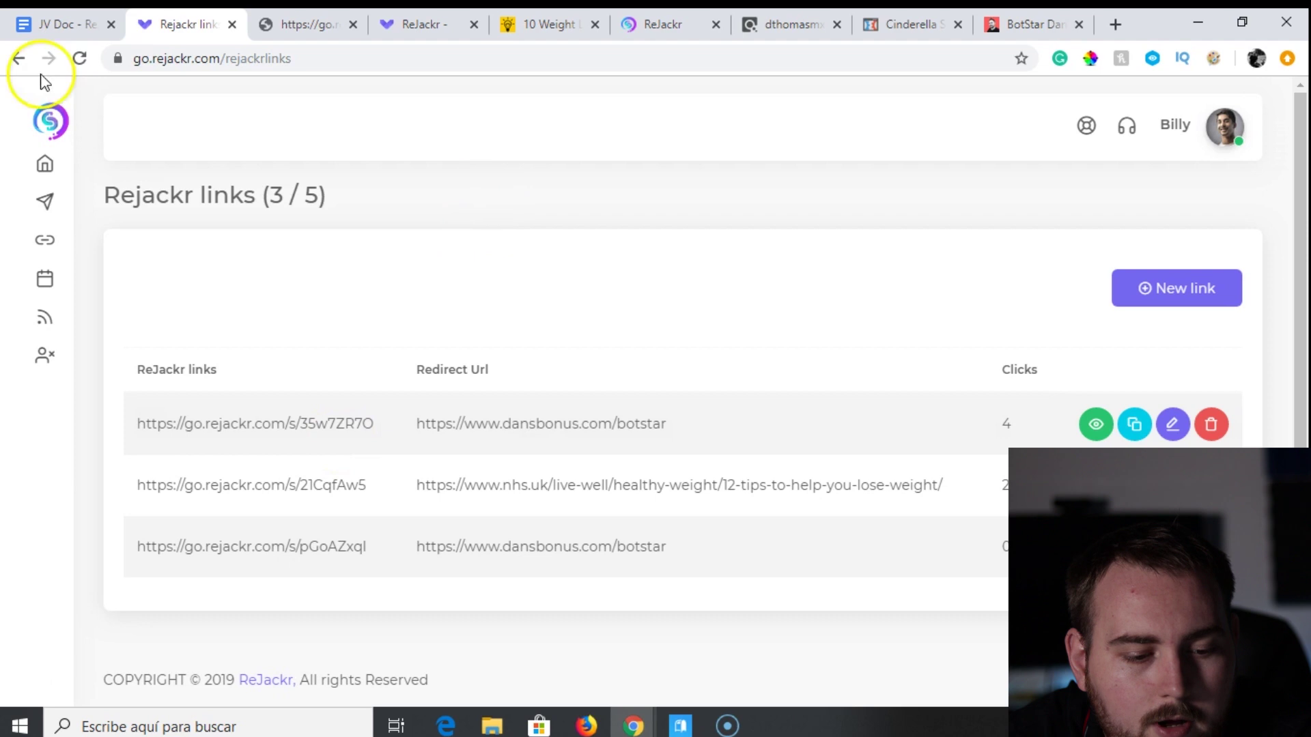
pyautogui.moveTo(70, 244)
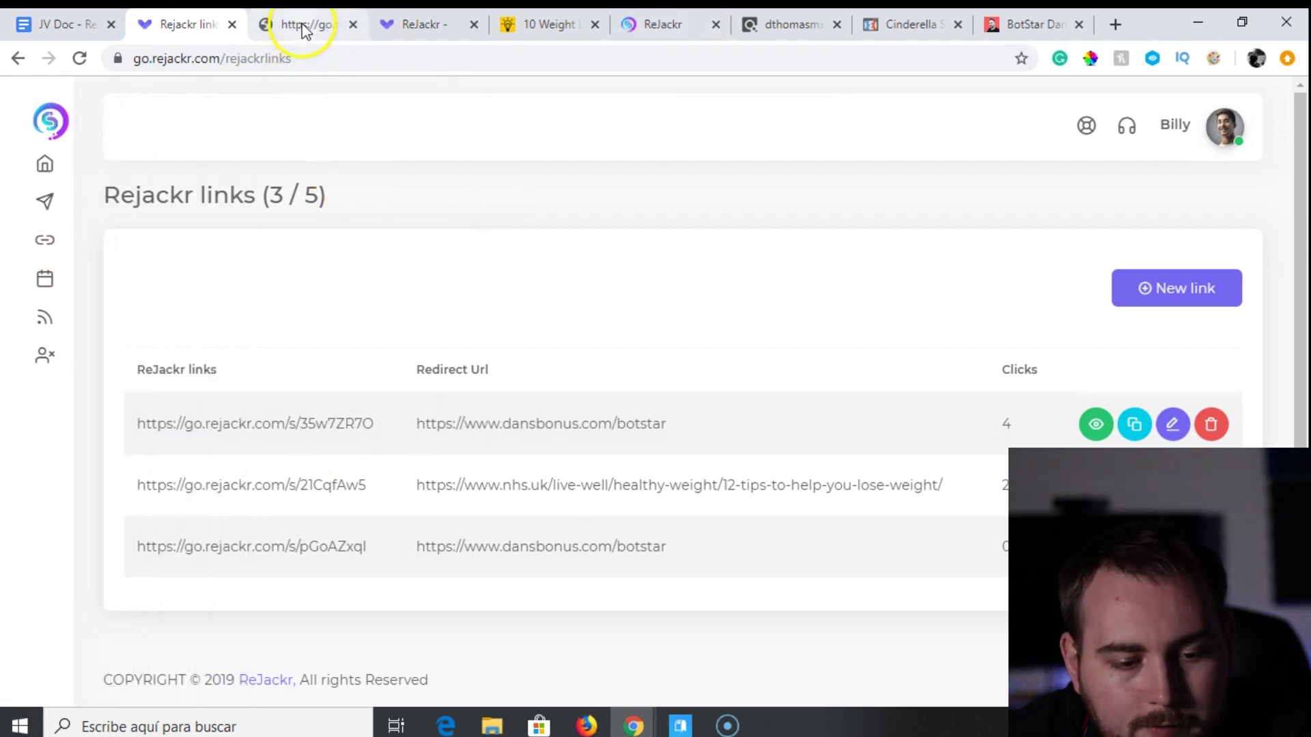
# View the rejackr.com/preview sales page, dismissing its error dialog, and scroll through the offer.
pyautogui.click(647, 17)
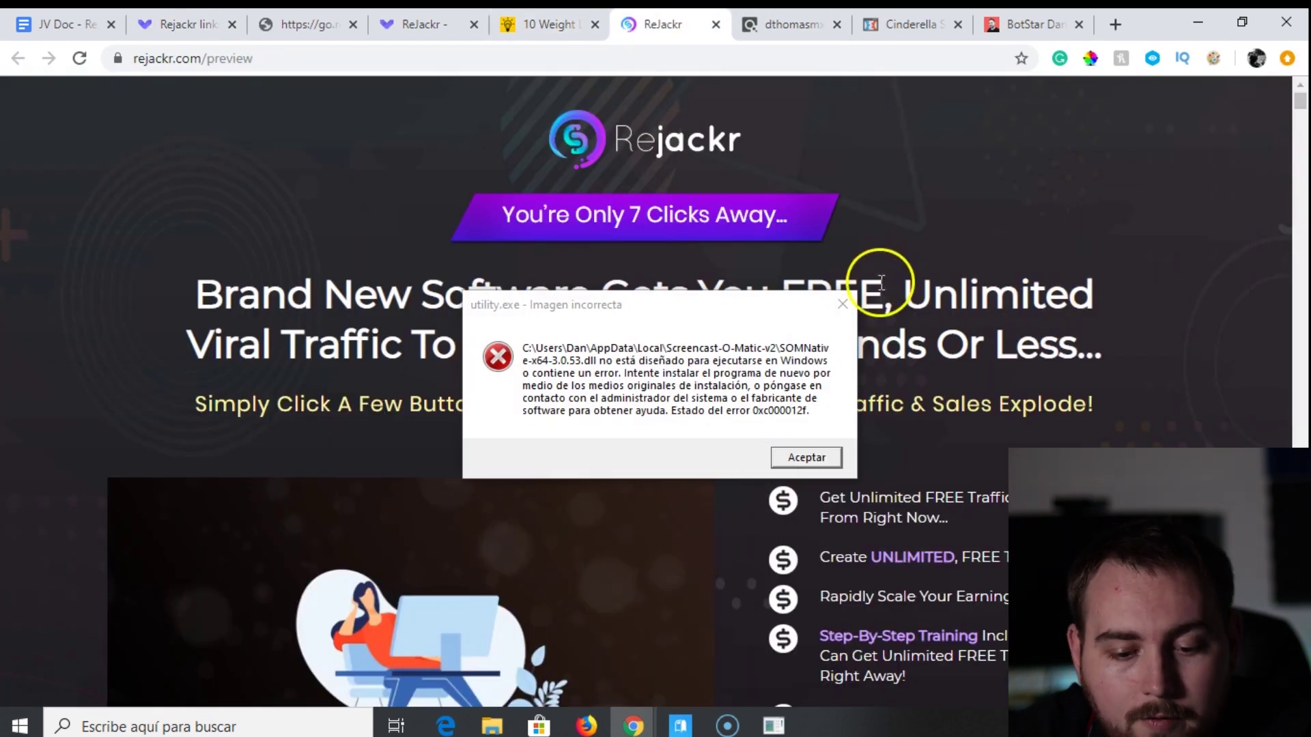
pyautogui.click(843, 303)
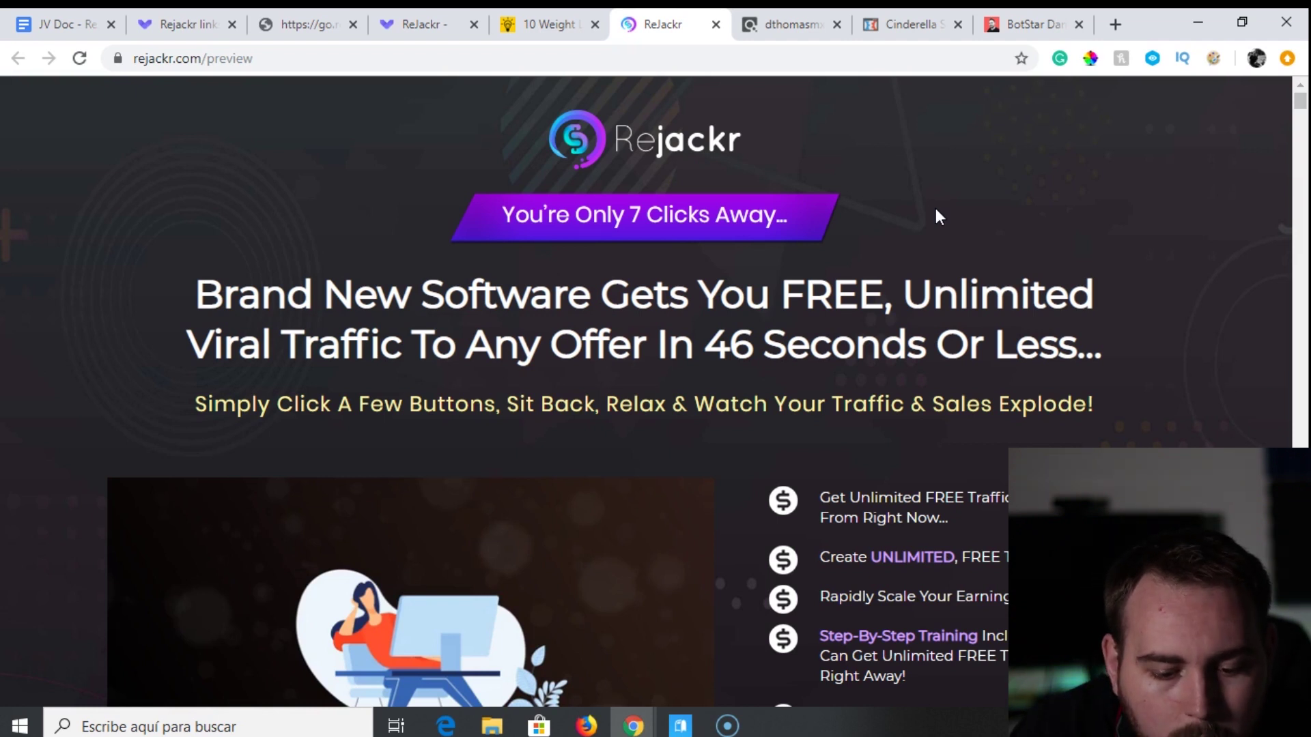
pyautogui.scroll(-3, 936, 210)
pyautogui.scroll(-7, 936, 210)
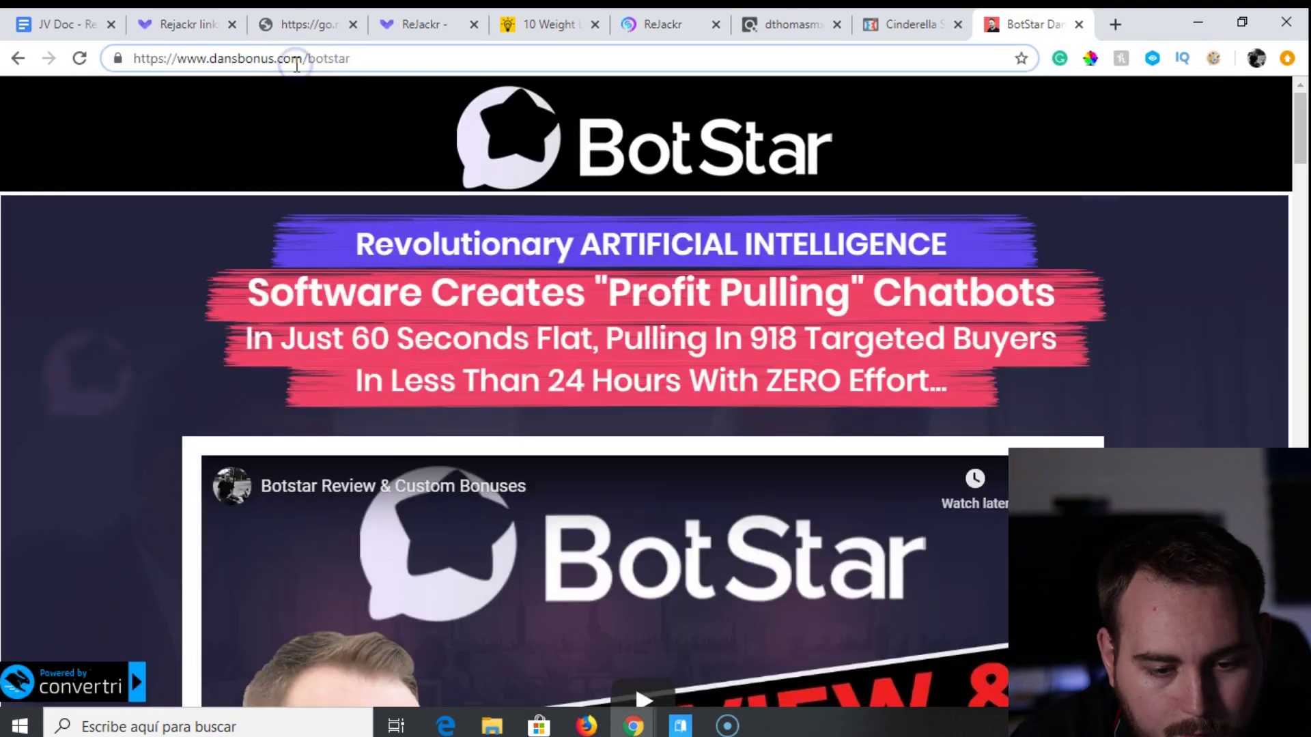
# Load the Rejacker bonus page at dansbonus.com/rejacker from the address bar suggestion.
pyautogui.press('BackSpace')
pyautogui.press('BackSpace')
pyautogui.press('BackSpace')
pyautogui.press('BackSpace')
pyautogui.press('BackSpace')
pyautogui.press('BackSpace')
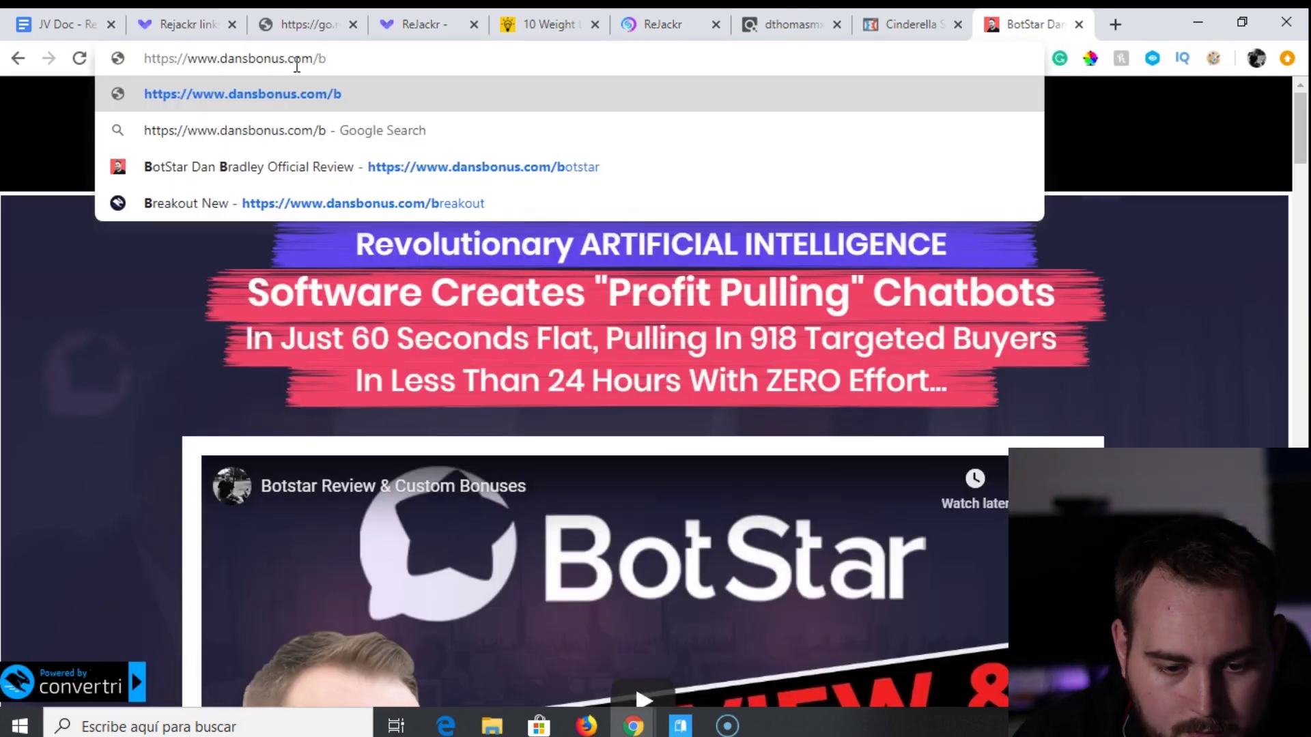
pyautogui.press('BackSpace')
pyautogui.write('rej')
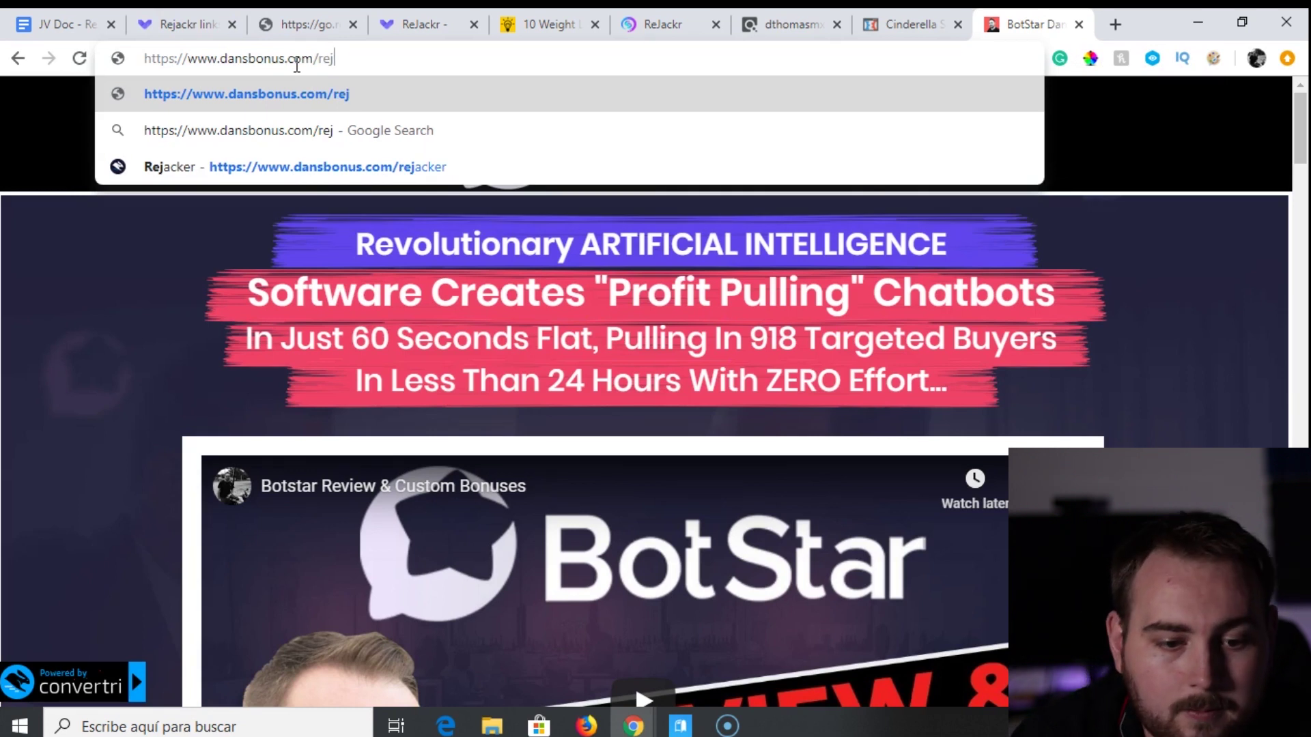
pyautogui.press('Down')
pyautogui.press('Down')
pyautogui.press('Return')
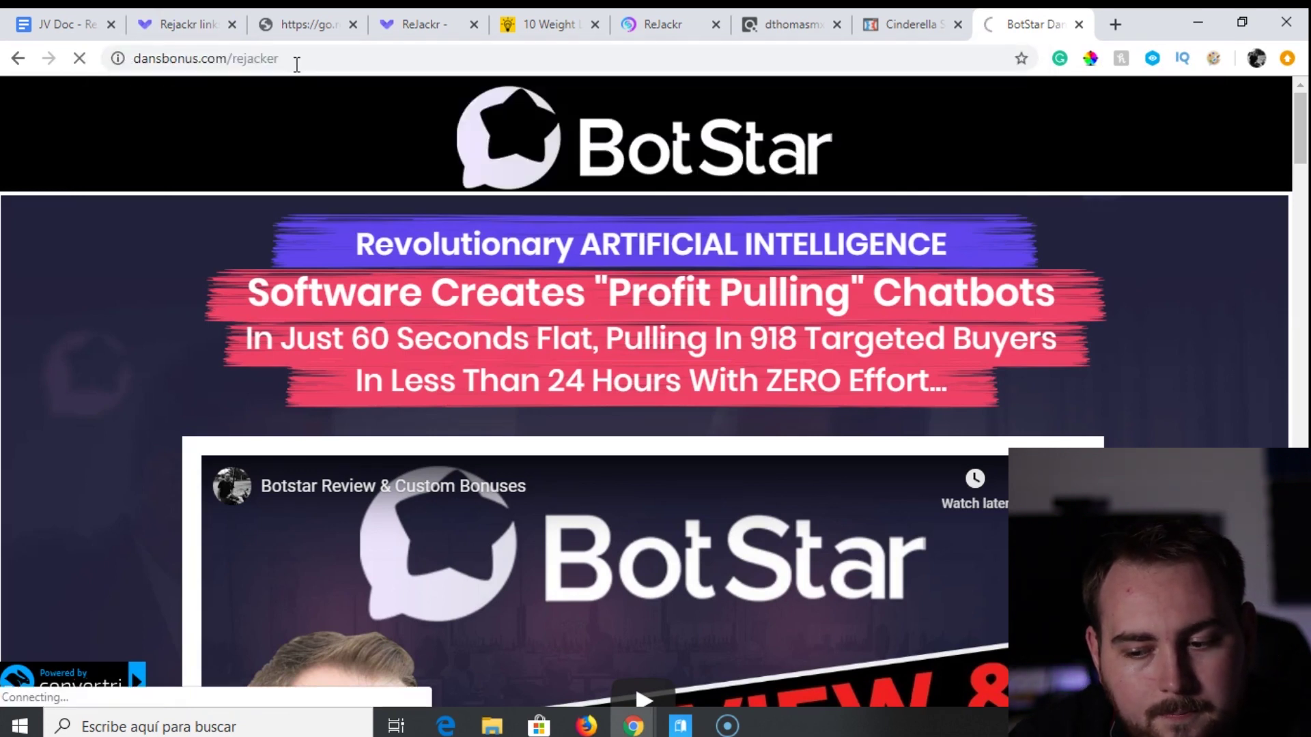
# Scroll down to the premium bonuses through #5, '10 Of Our Best Selling Software'.
pyautogui.click(406, 191)
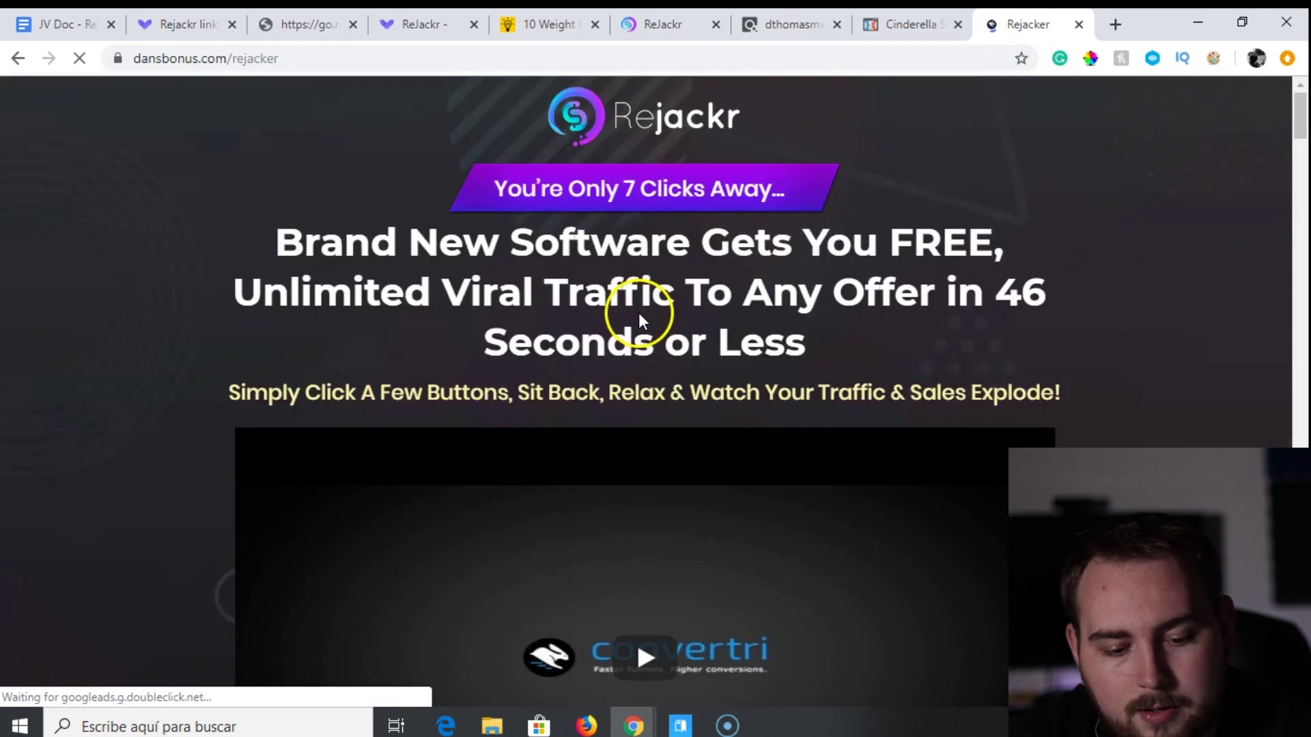
pyautogui.click(1300, 242)
pyautogui.click(1300, 242)
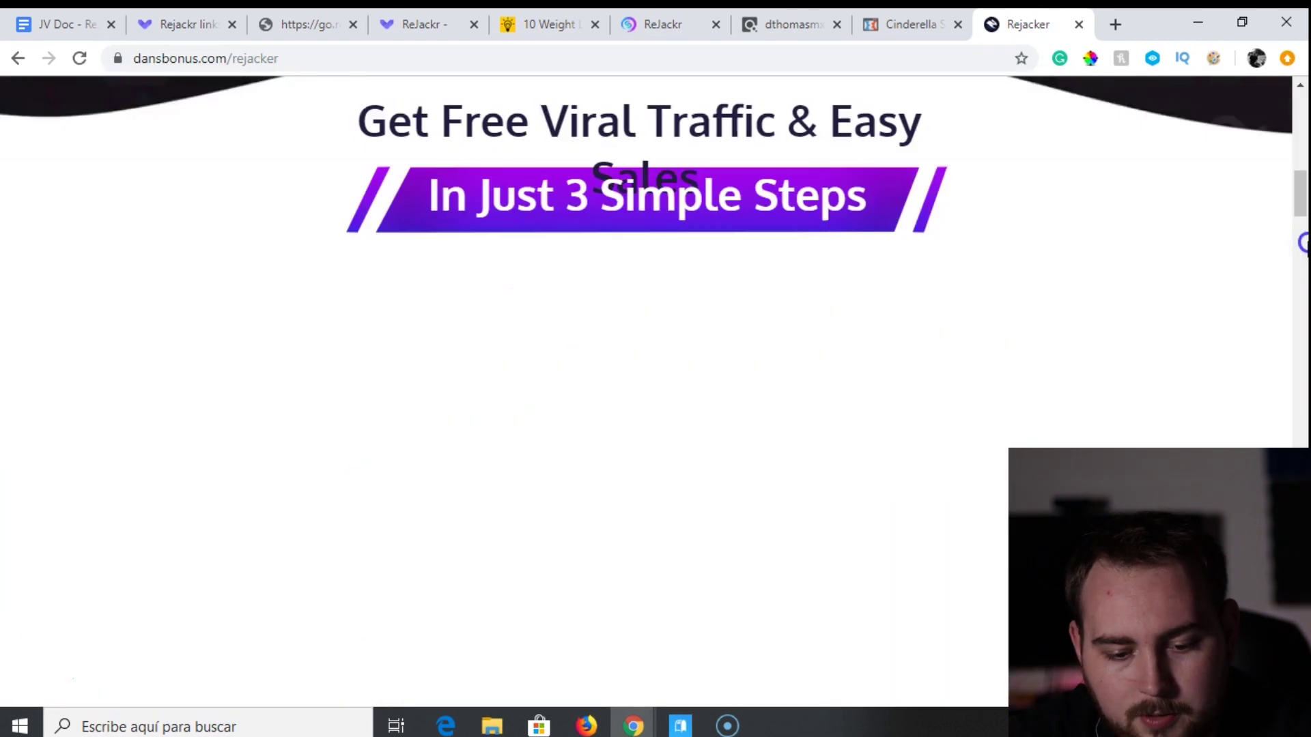
pyautogui.click(1300, 242)
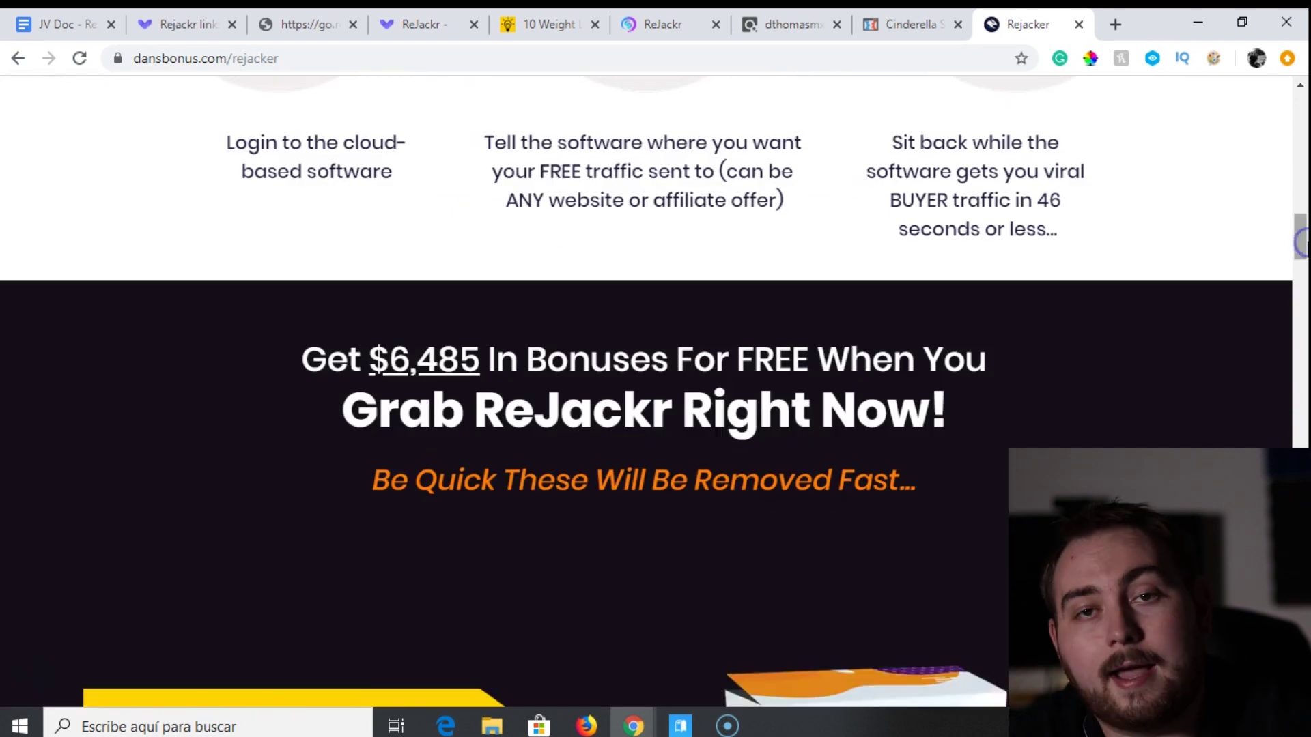
pyautogui.click(1301, 269)
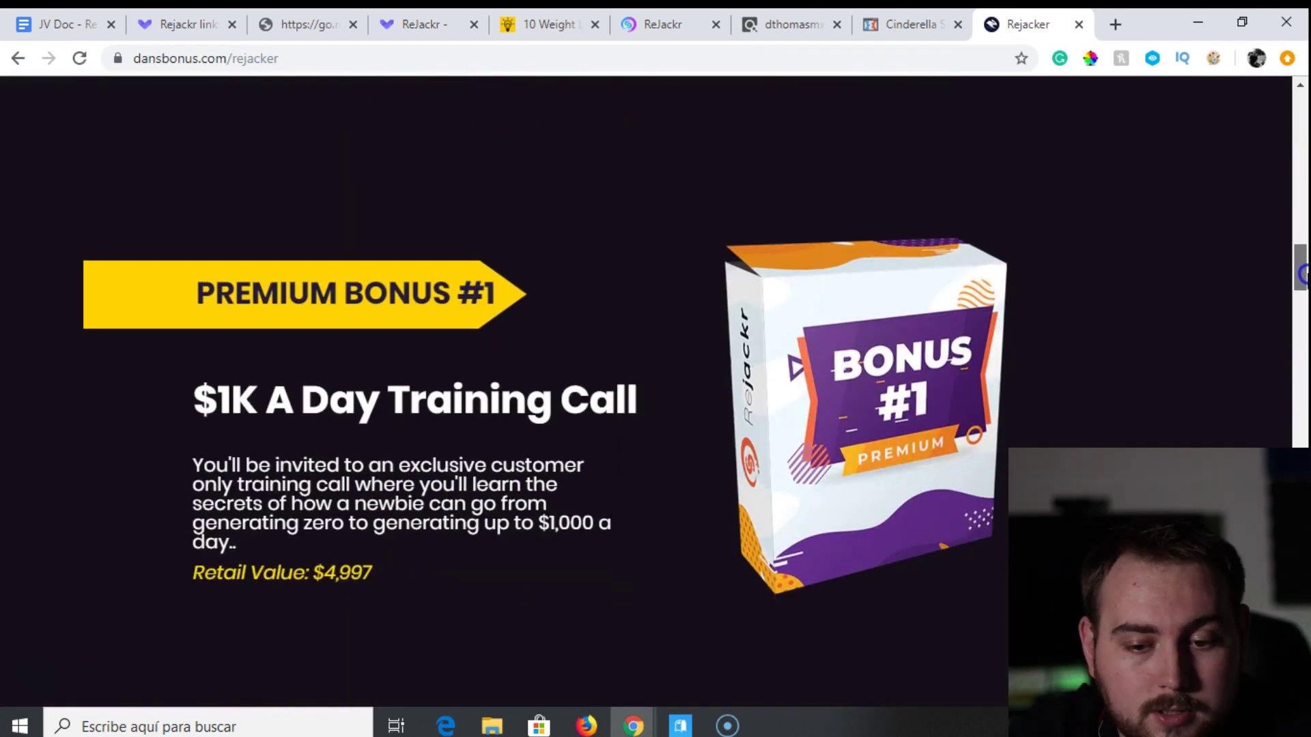
pyautogui.moveTo(1304, 276)
pyautogui.mouseDown()
pyautogui.moveTo(1304, 265)
pyautogui.moveTo(1305, 285)
pyautogui.mouseUp()
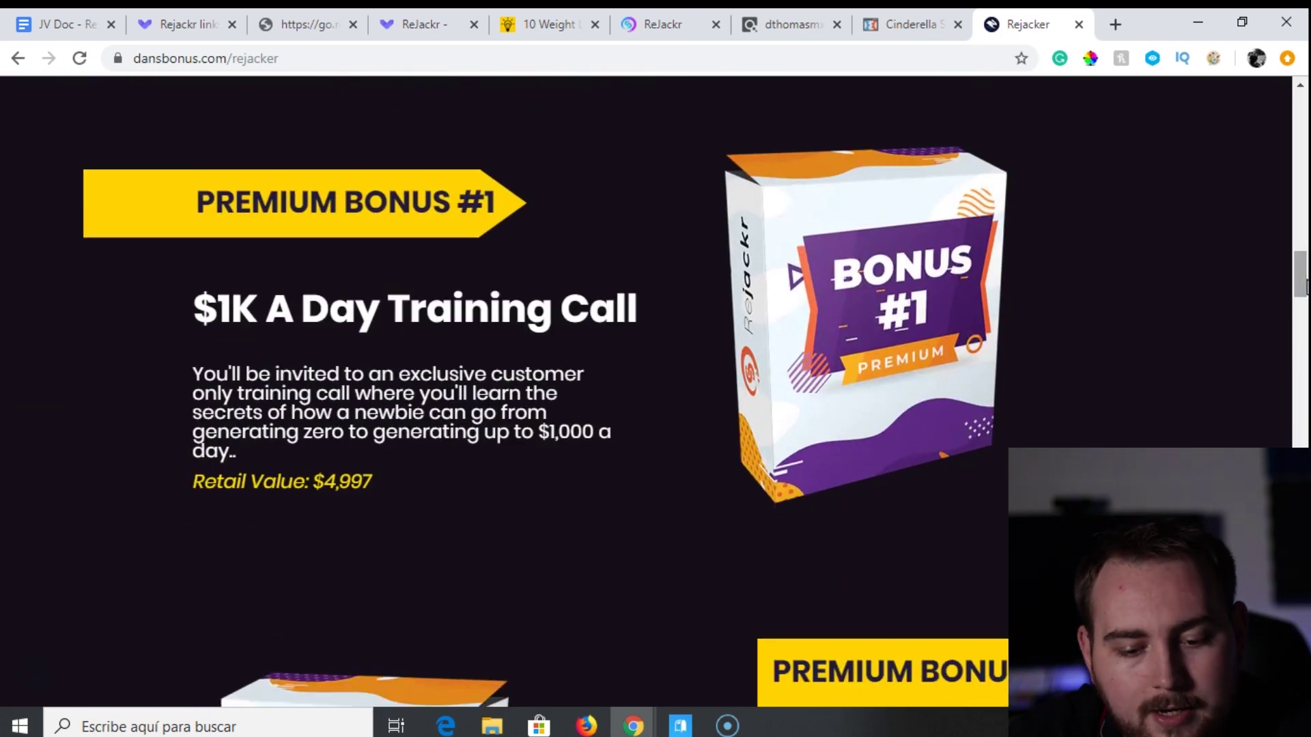
pyautogui.moveTo(1306, 286); pyautogui.dragTo(1304, 440)
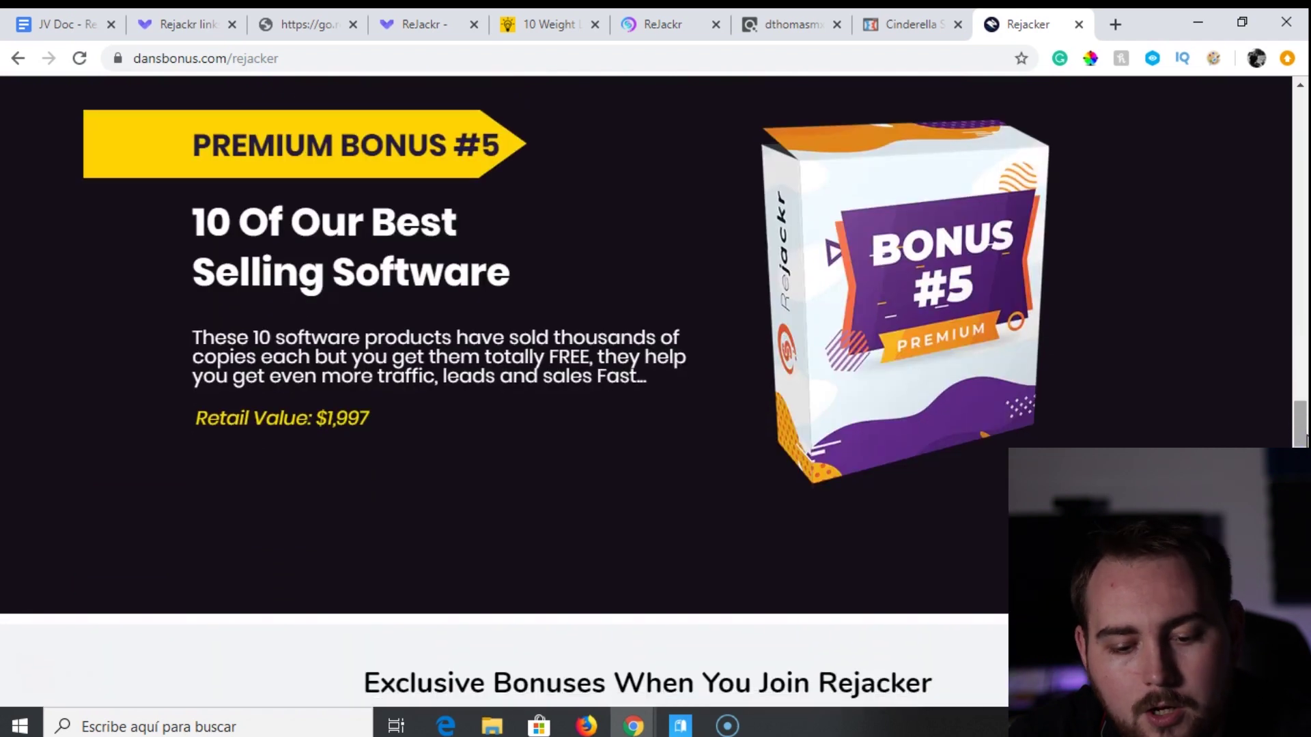
# Scroll past Email Marketing Secrets and Lead Generation to the Funnel & Page Builder Software bonus.
pyautogui.moveTo(1304, 441); pyautogui.dragTo(1303, 497)
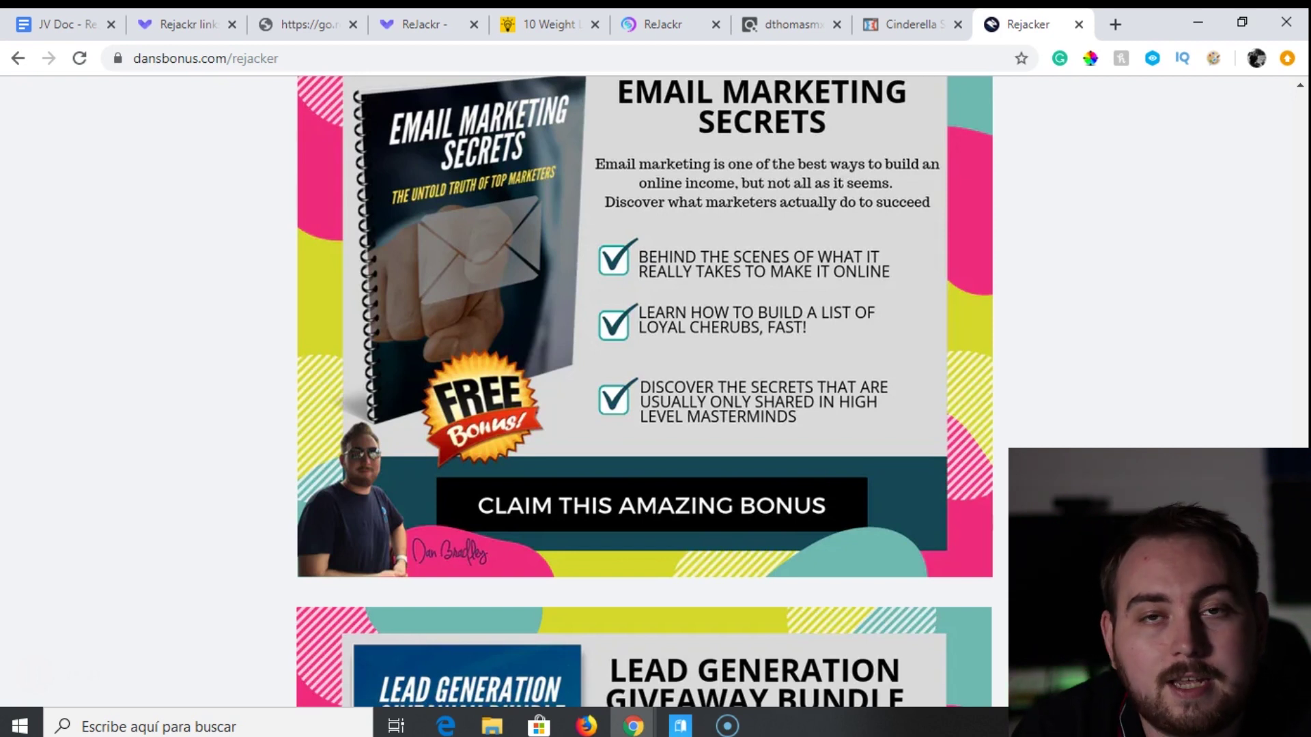
pyautogui.scroll(-6, 644, 392)
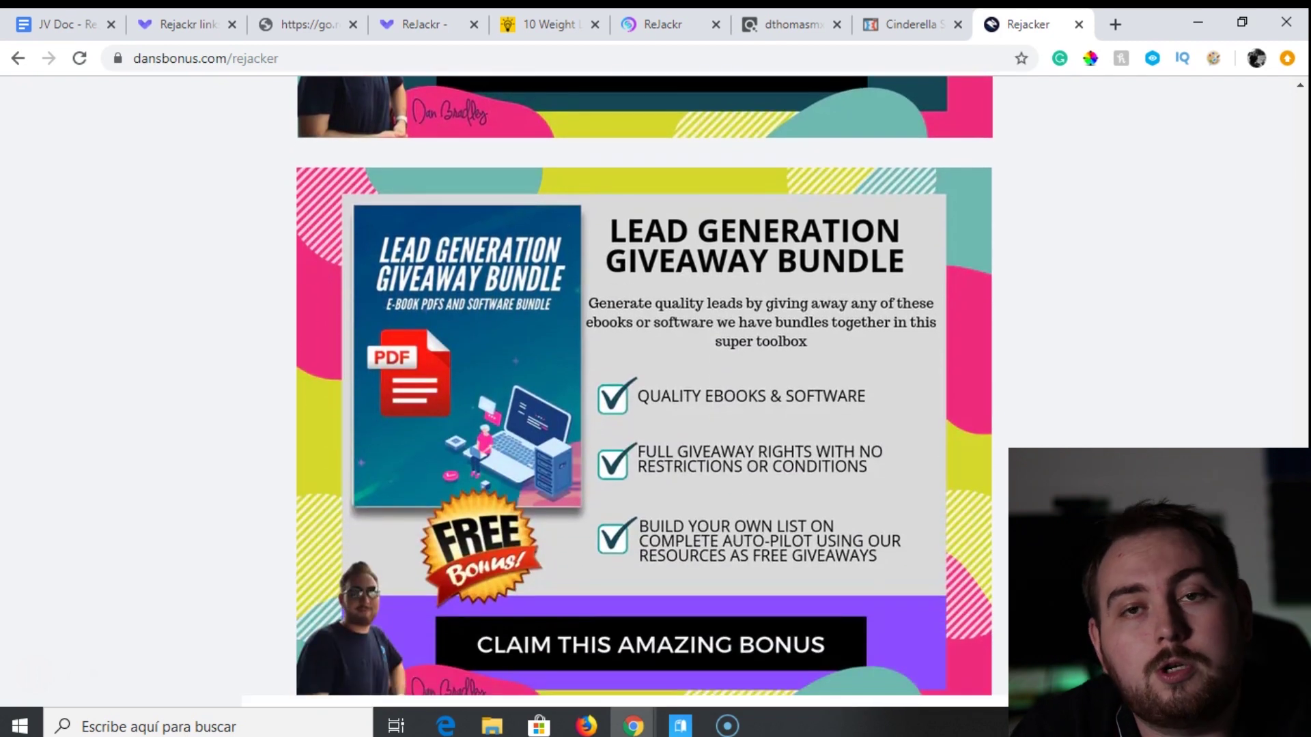
pyautogui.scroll(-2, 644, 392)
pyautogui.scroll(1, 644, 392)
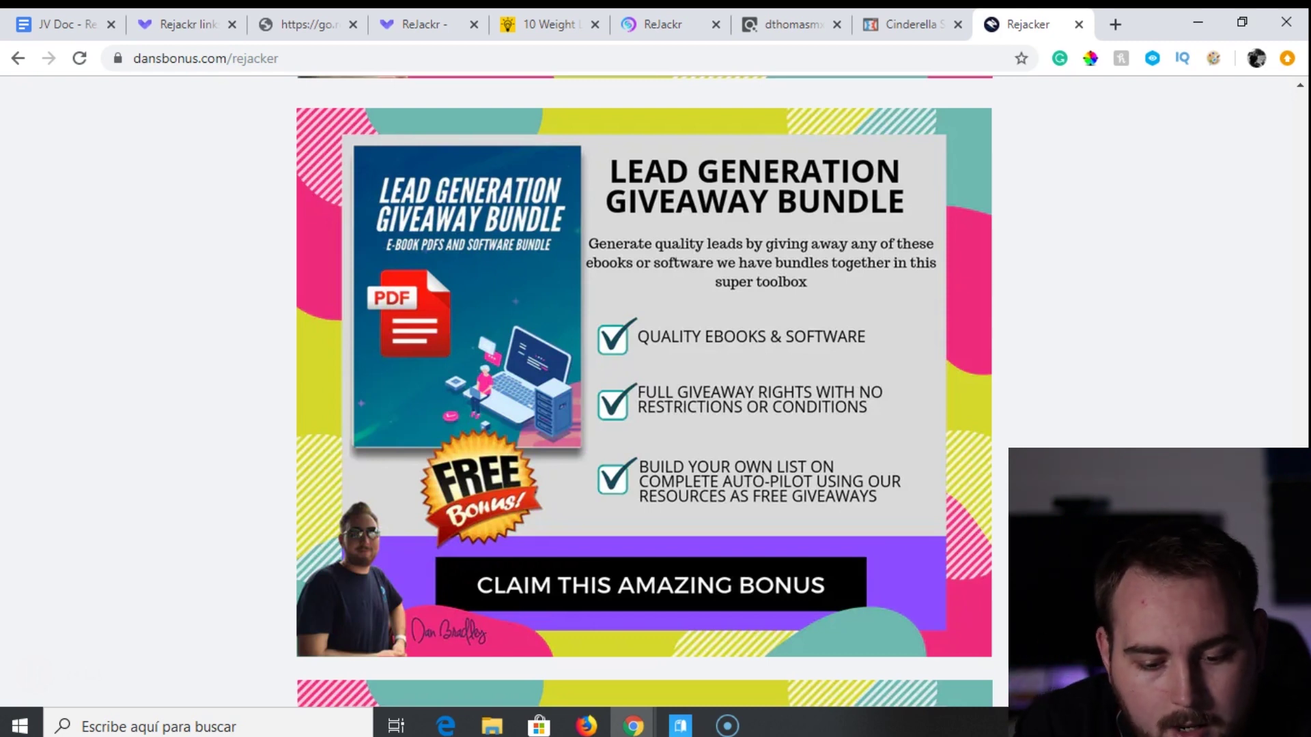
pyautogui.scroll(-7, 644, 393)
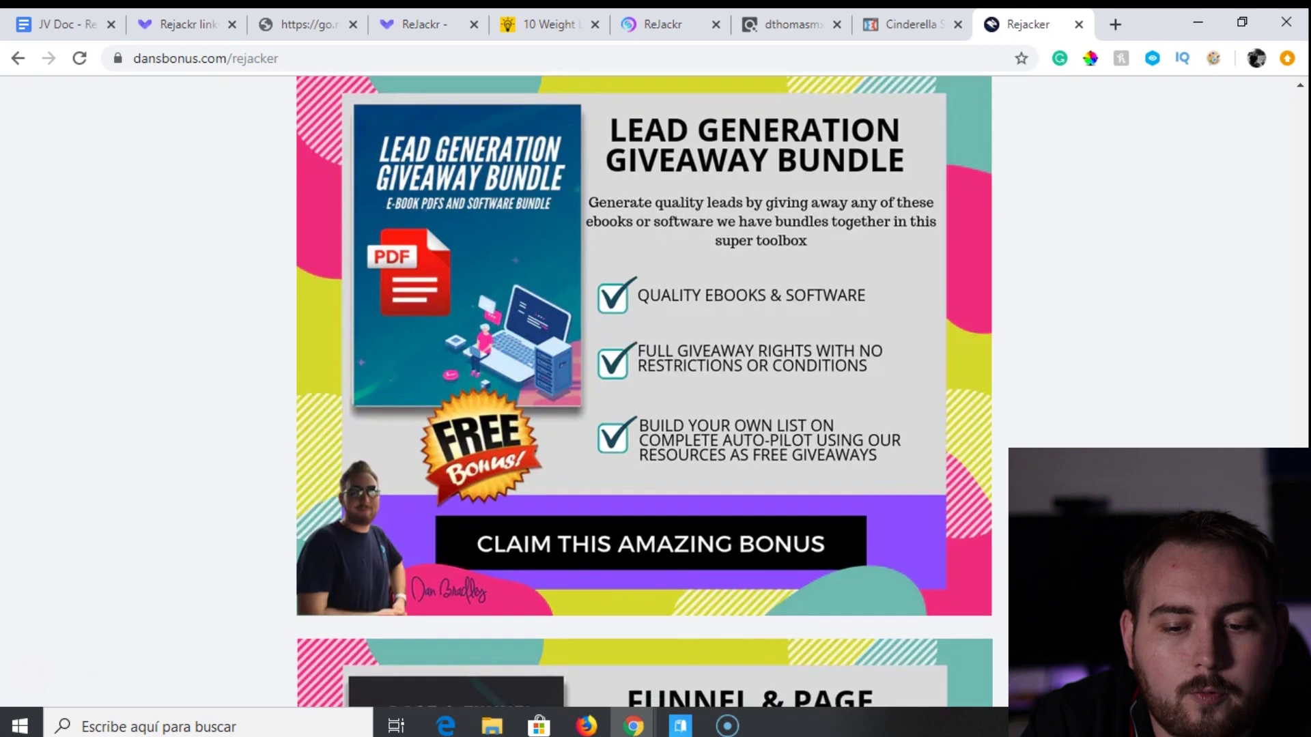
pyautogui.scroll(-2, 644, 392)
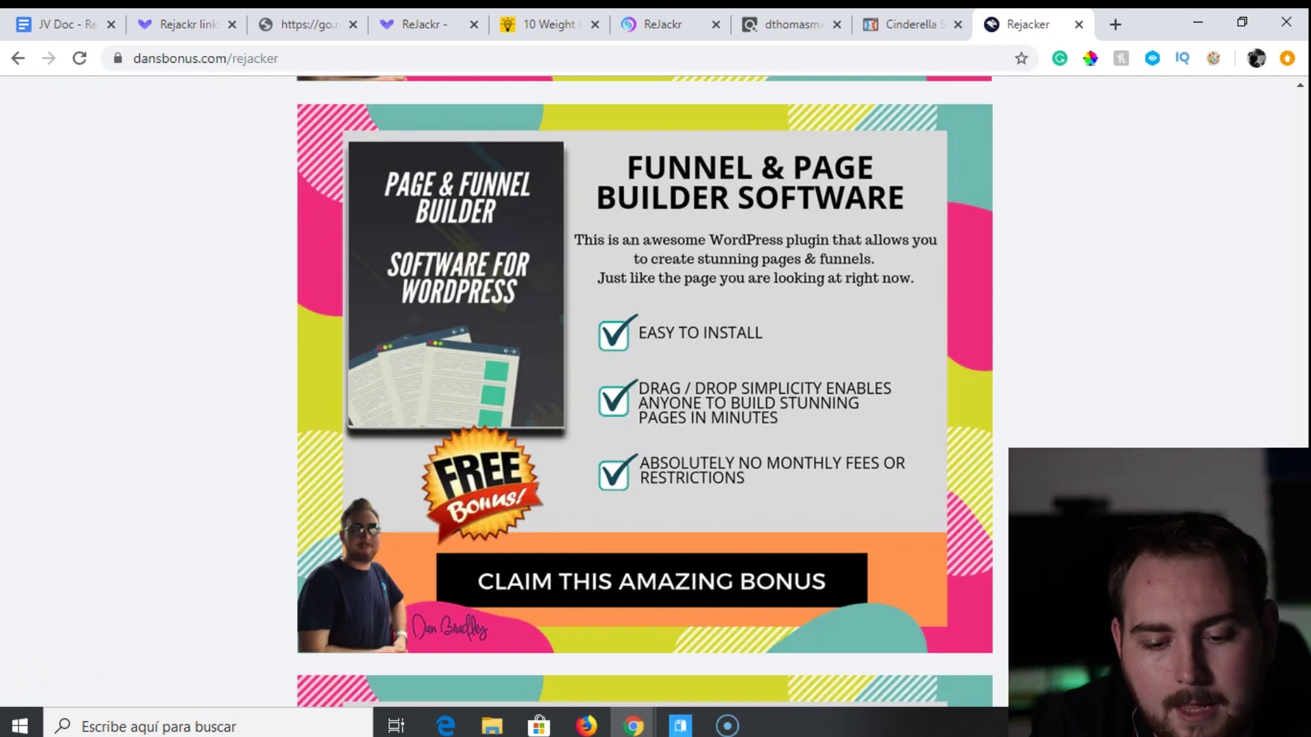
# Read the remaining Rejacker bonuses down to the footer, then switch to the JV Doc - ReJackr.
pyautogui.scroll(-8, 645, 392)
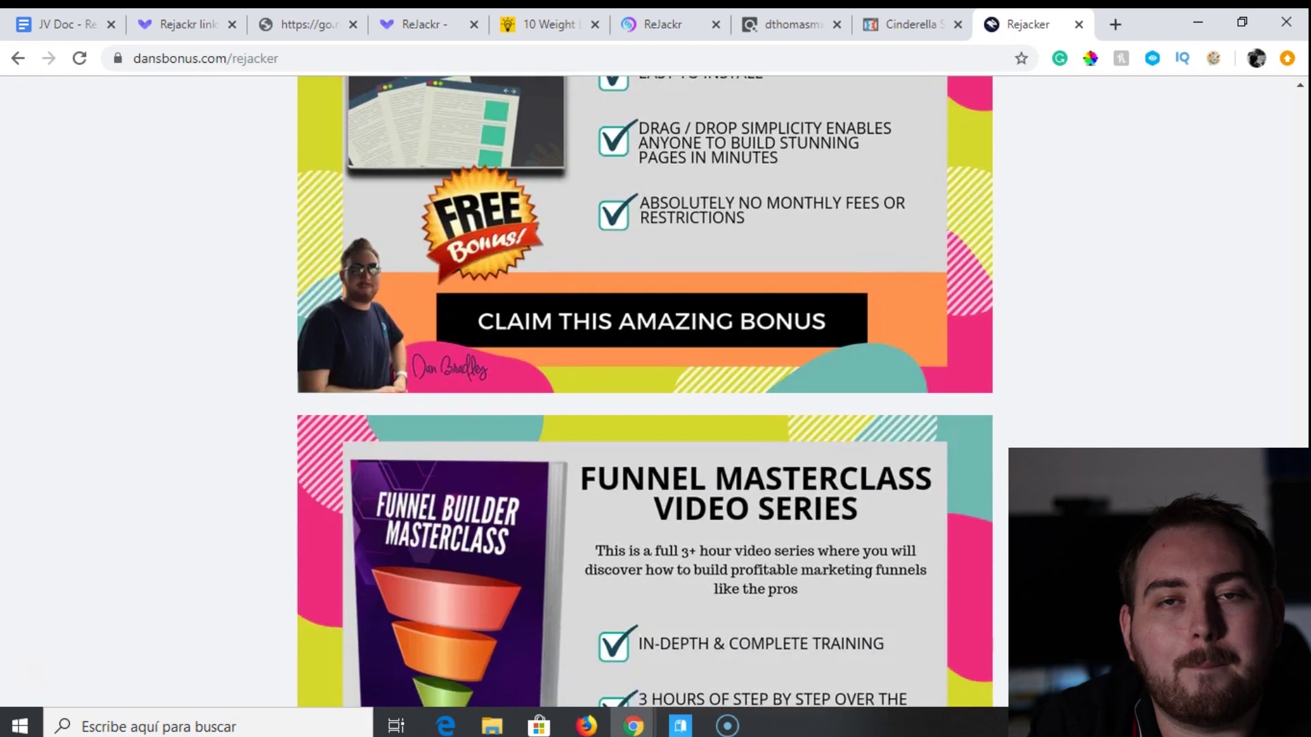
pyautogui.scroll(-2, 645, 393)
pyautogui.scroll(1, 645, 393)
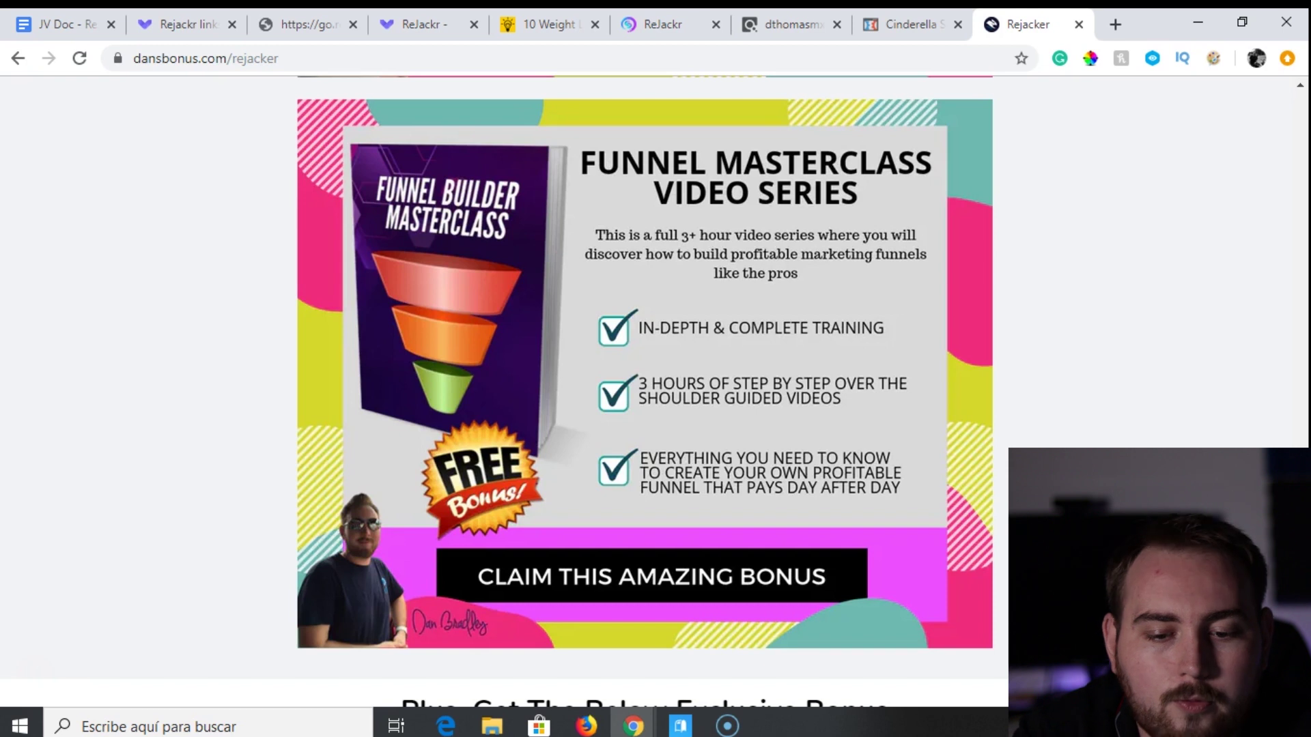
pyautogui.scroll(8, 645, 392)
pyautogui.scroll(-19, 644, 393)
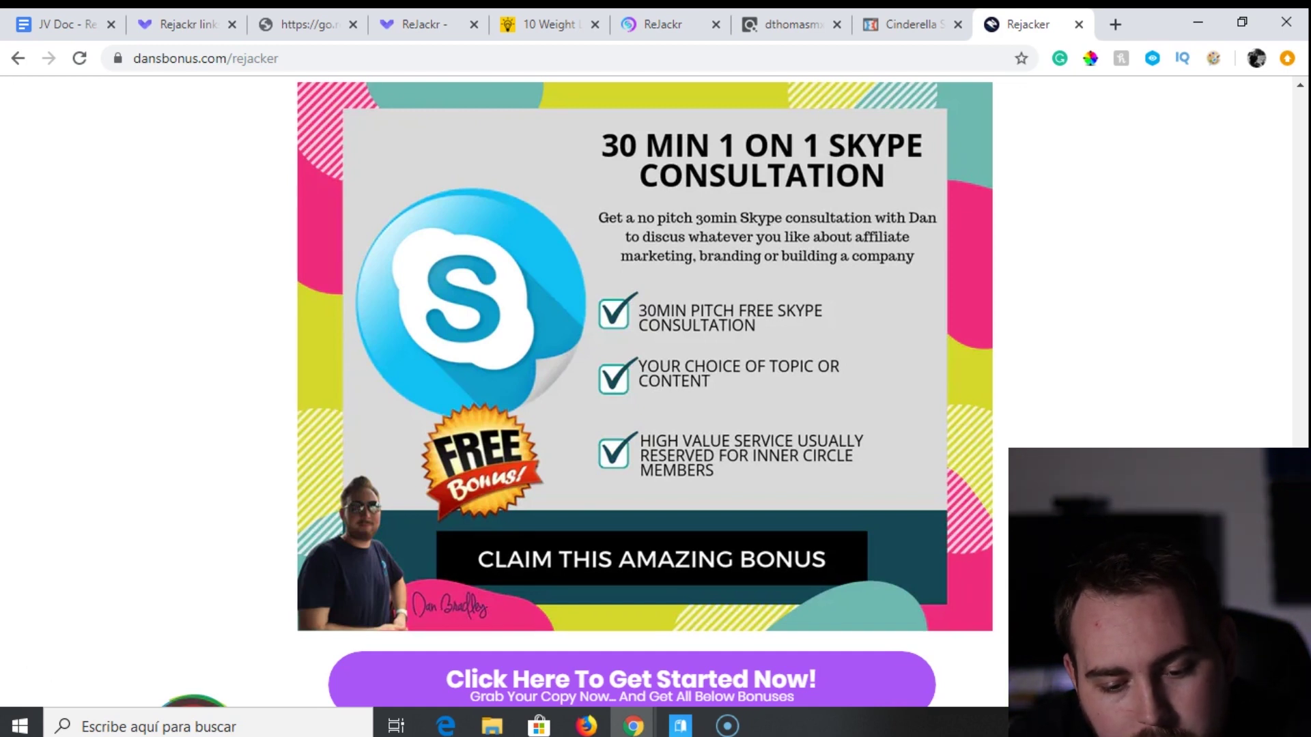
pyautogui.scroll(-3, 505, 393)
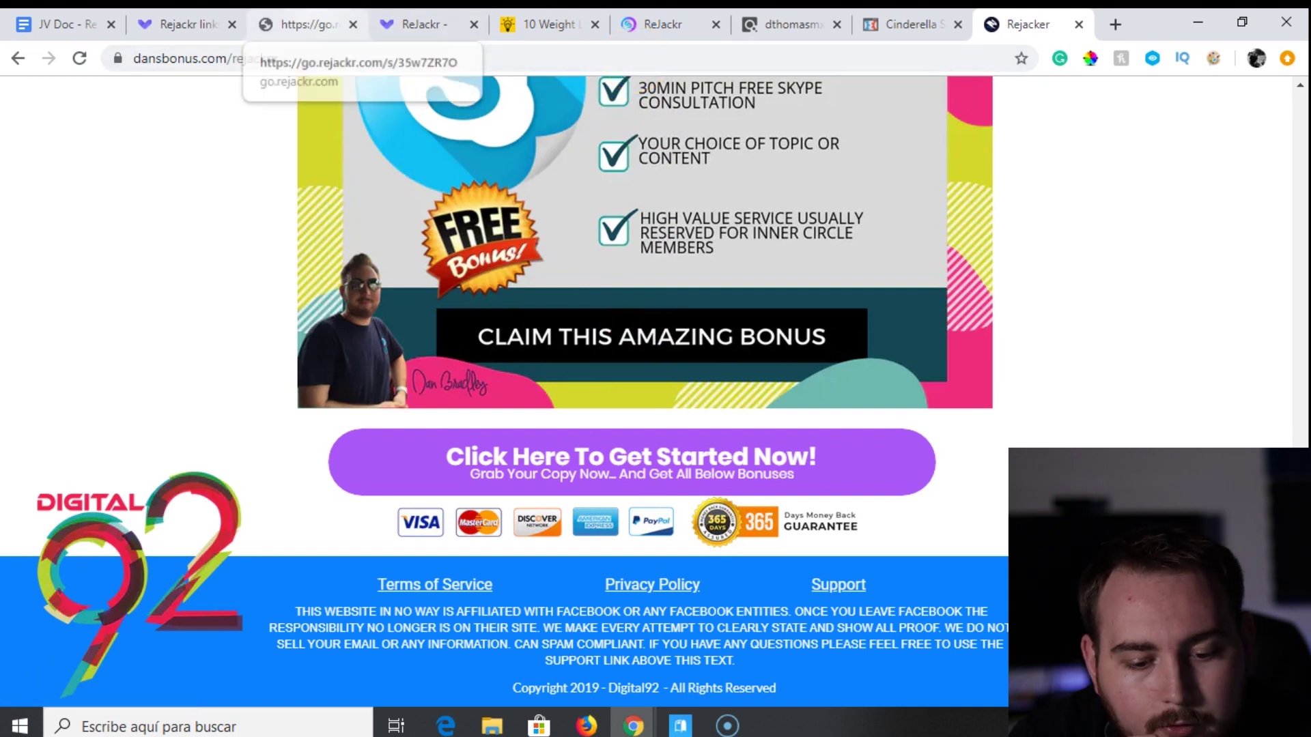
pyautogui.click(68, 24)
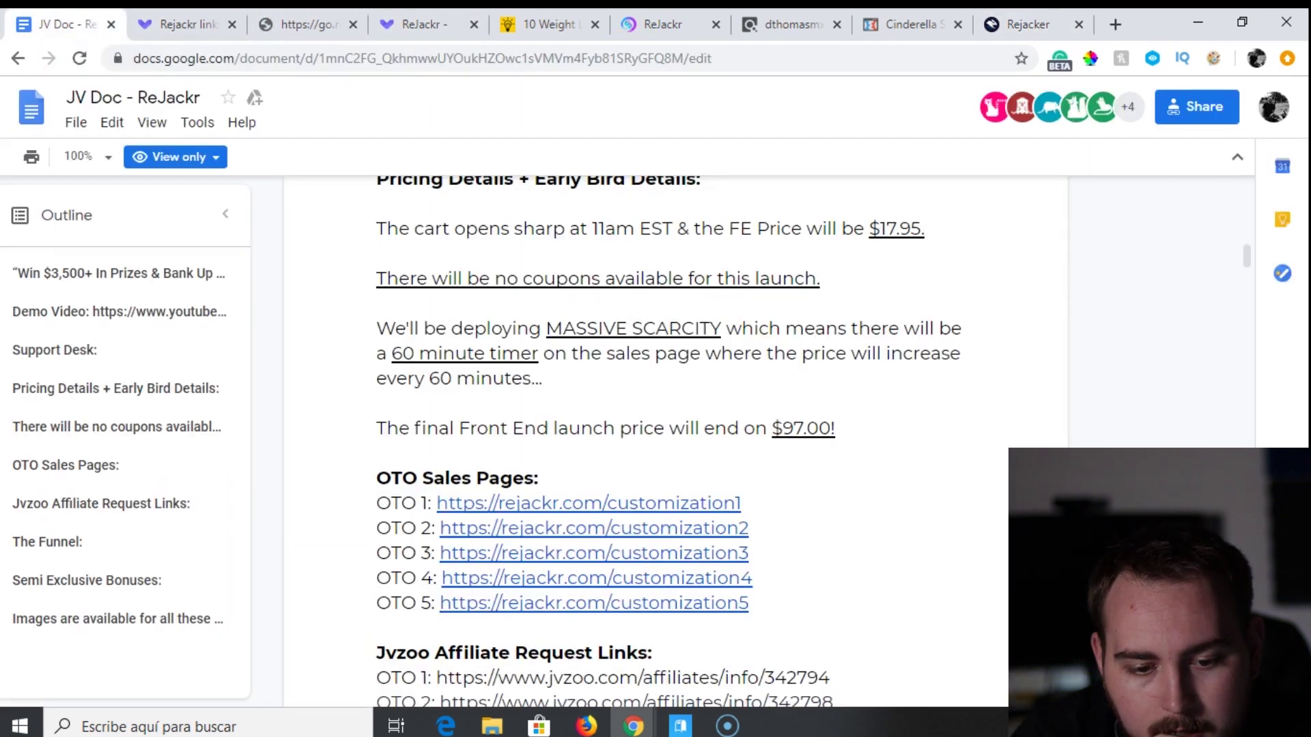
# Scroll the JV Doc through The Funnel to Upsell 3 Done-For-You ($197) and Upsell 4 Reseller ($39).
pyautogui.scroll(-8, 646, 432)
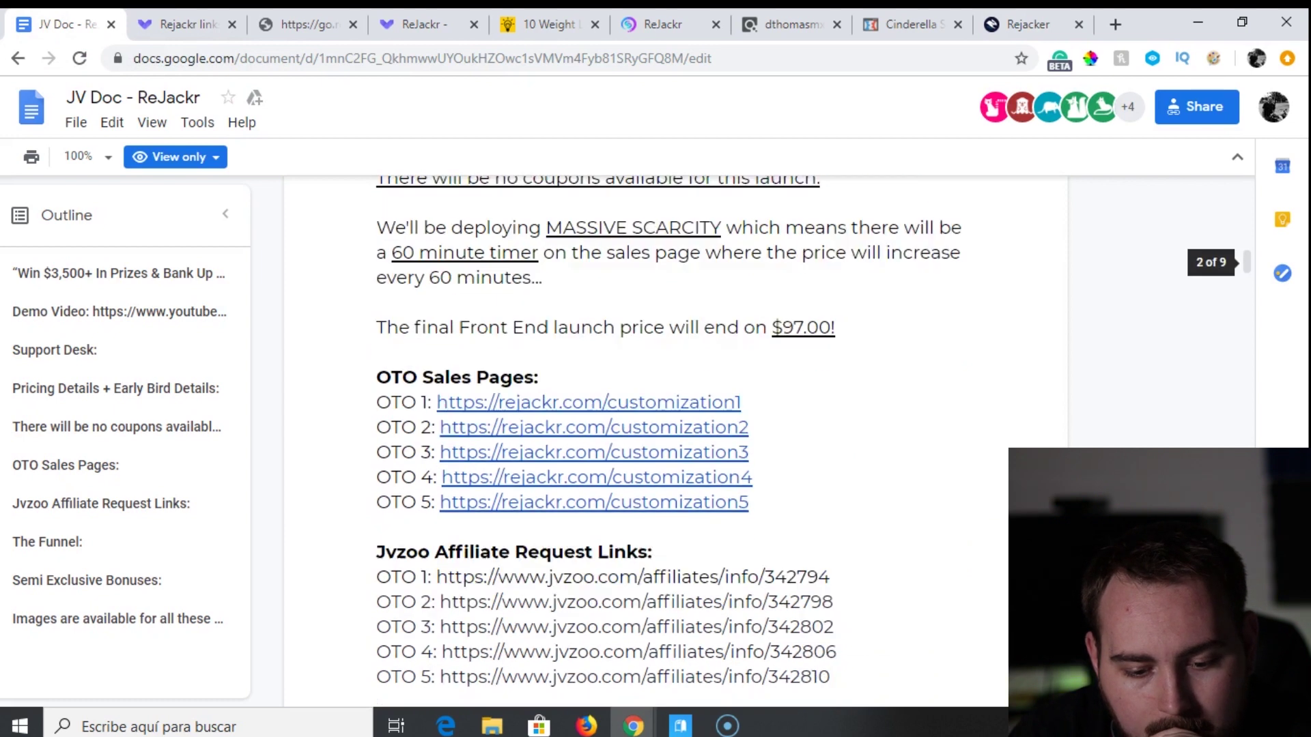
pyautogui.scroll(-8, 646, 433)
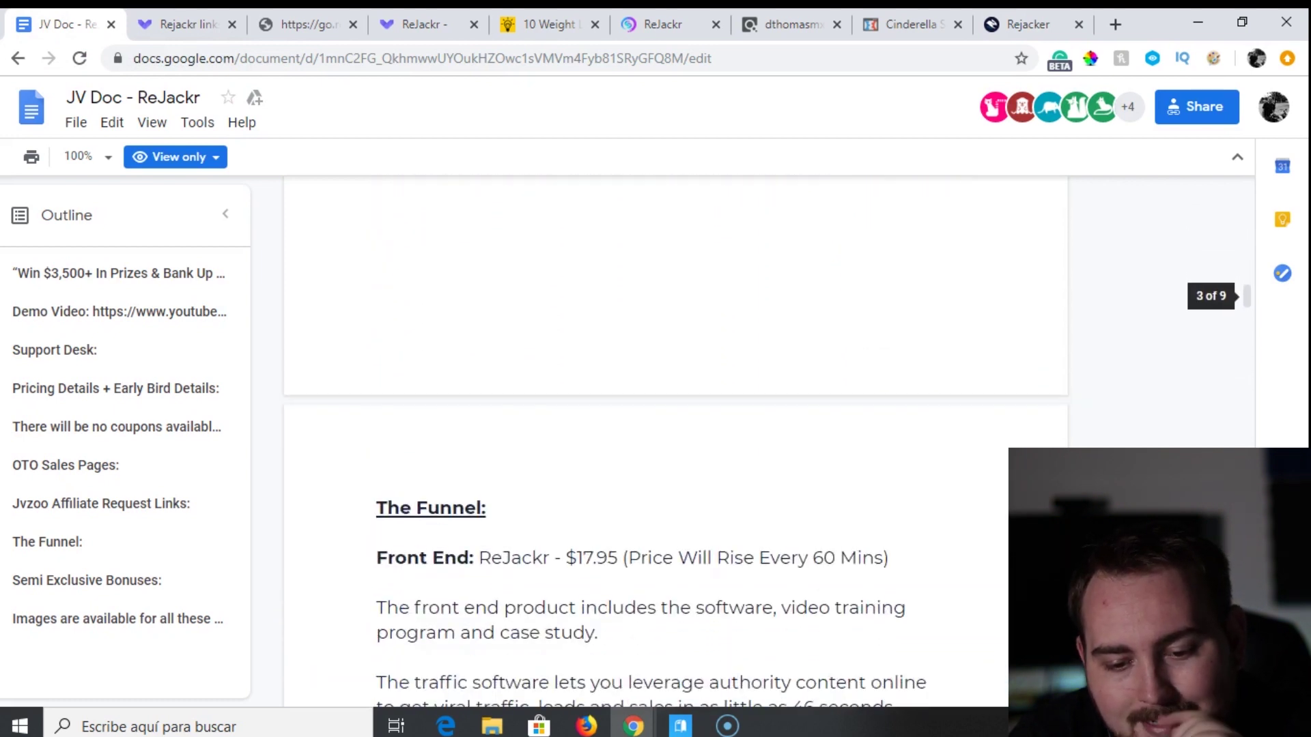
pyautogui.scroll(2, 646, 432)
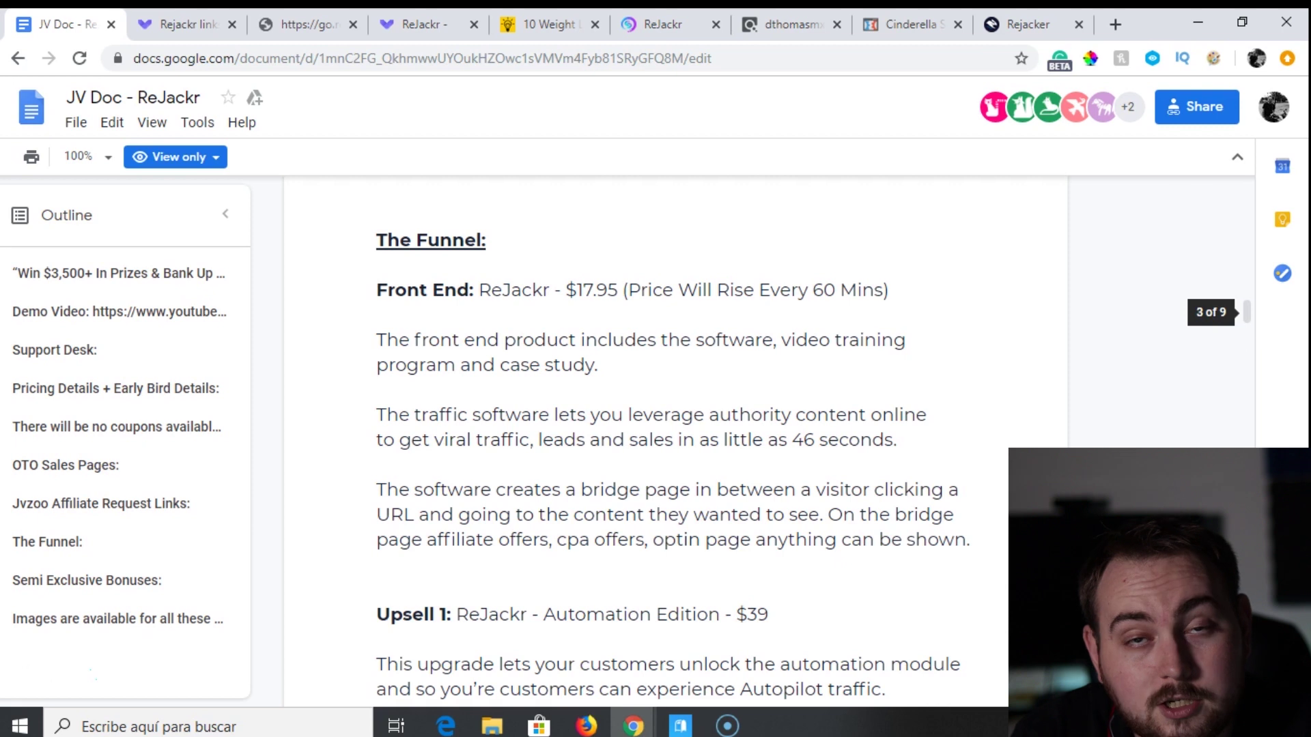
pyautogui.scroll(-5, 672, 444)
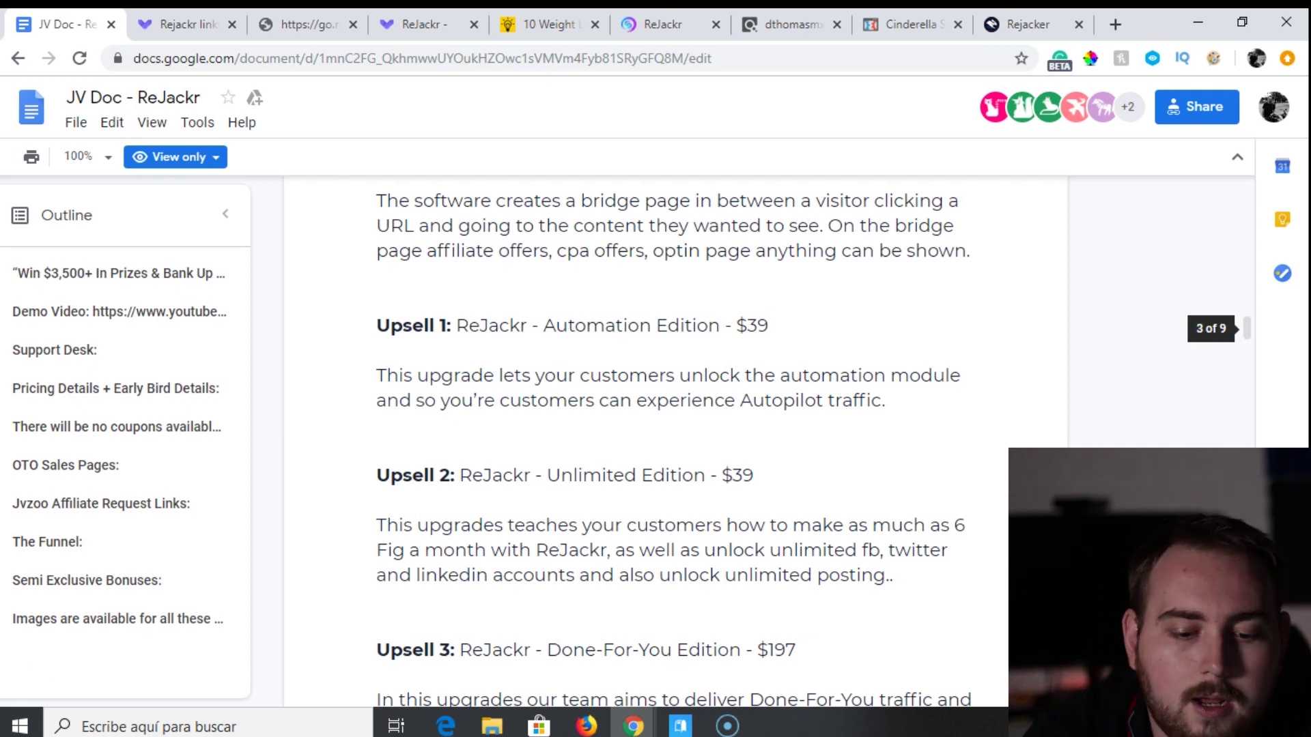
pyautogui.scroll(-2, 676, 443)
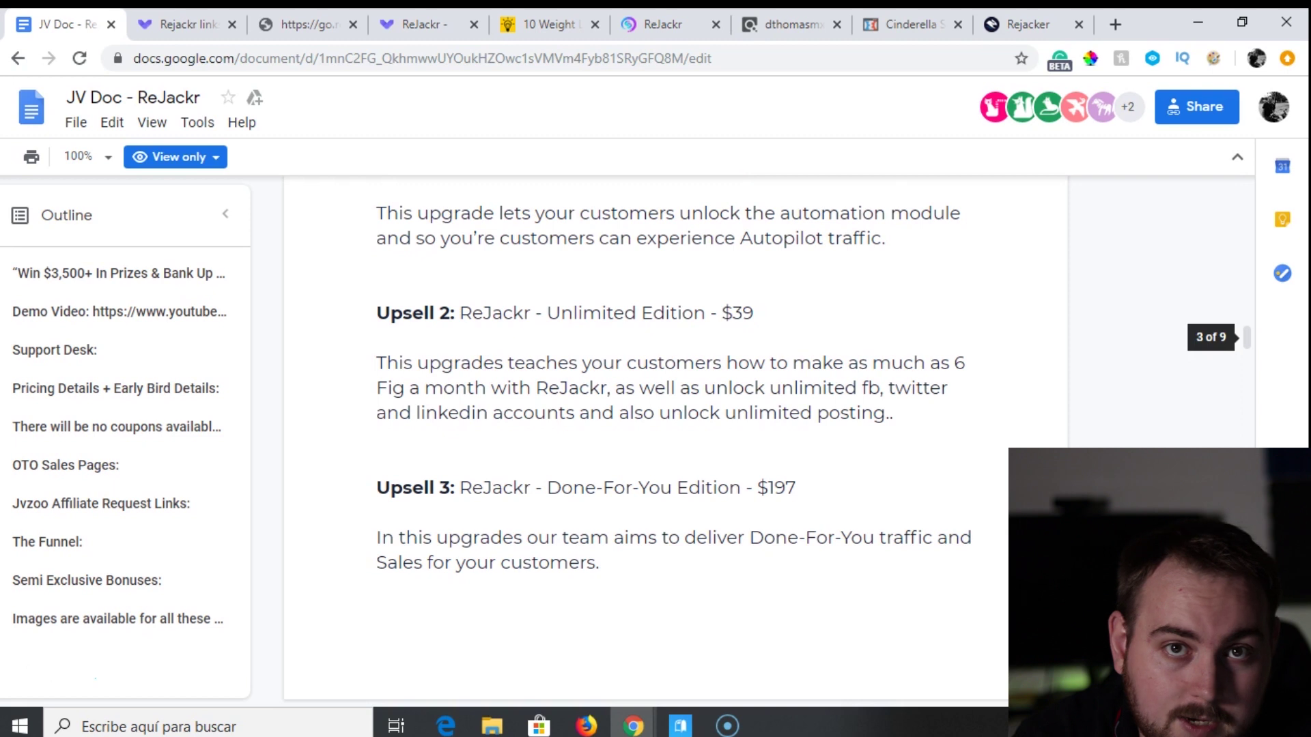
pyautogui.scroll(-1, 676, 410)
pyautogui.scroll(-1, 676, 410)
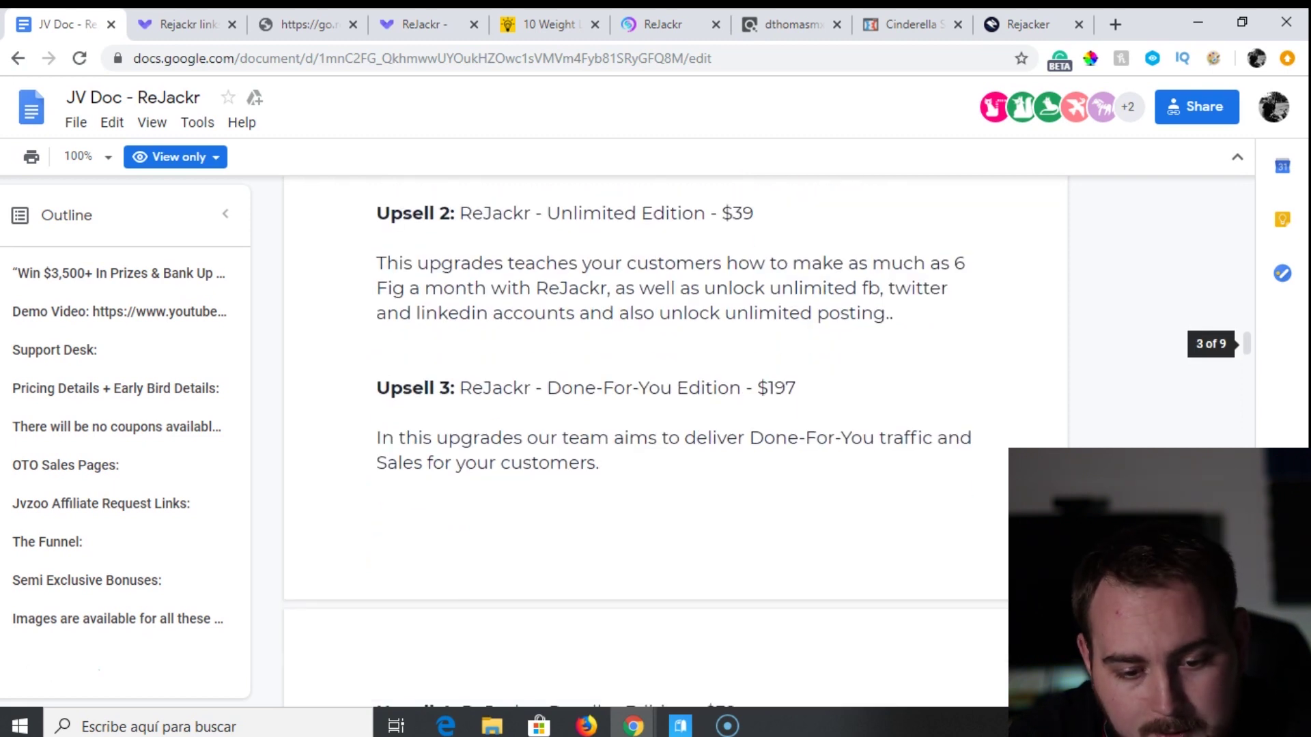
pyautogui.scroll(-3, 676, 410)
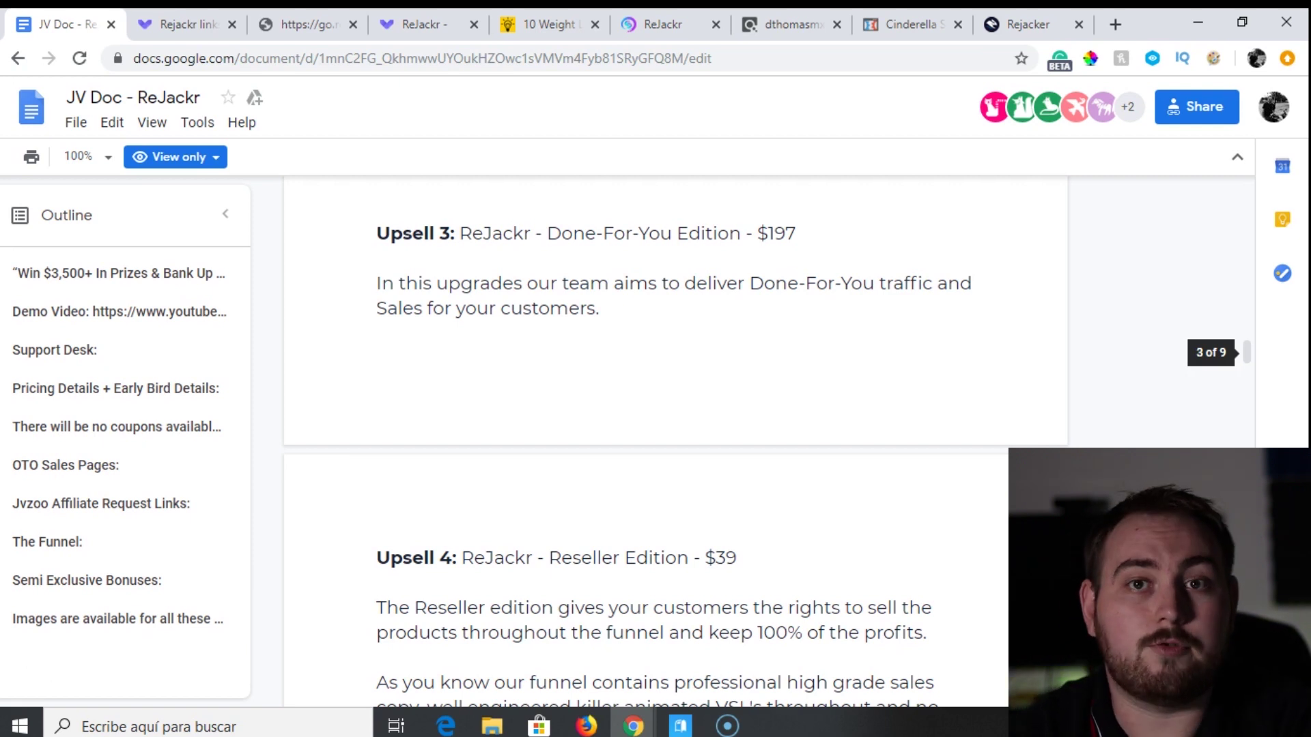
# Scroll down to read Upsell 4 Reseller Edition and the $197 Upsell 5 Luxury Edition.
pyautogui.scroll(-2, 676, 444)
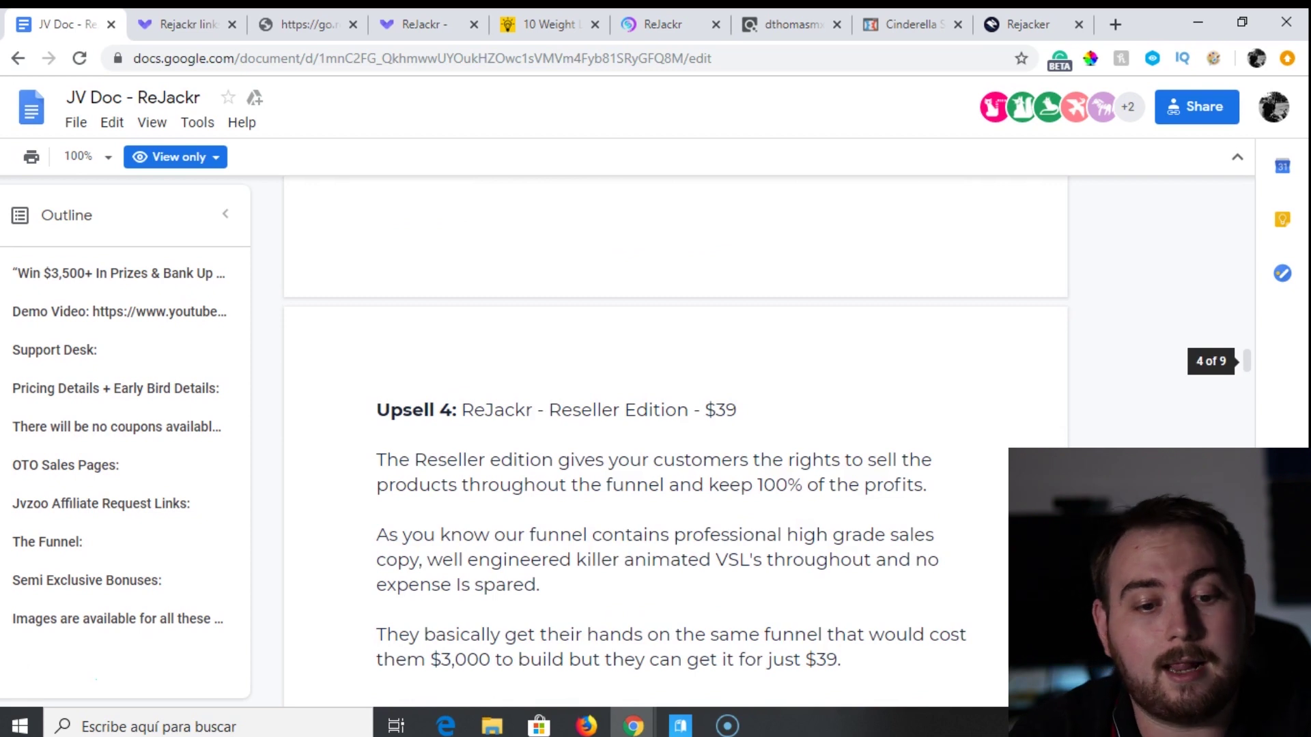
pyautogui.scroll(-2, 676, 444)
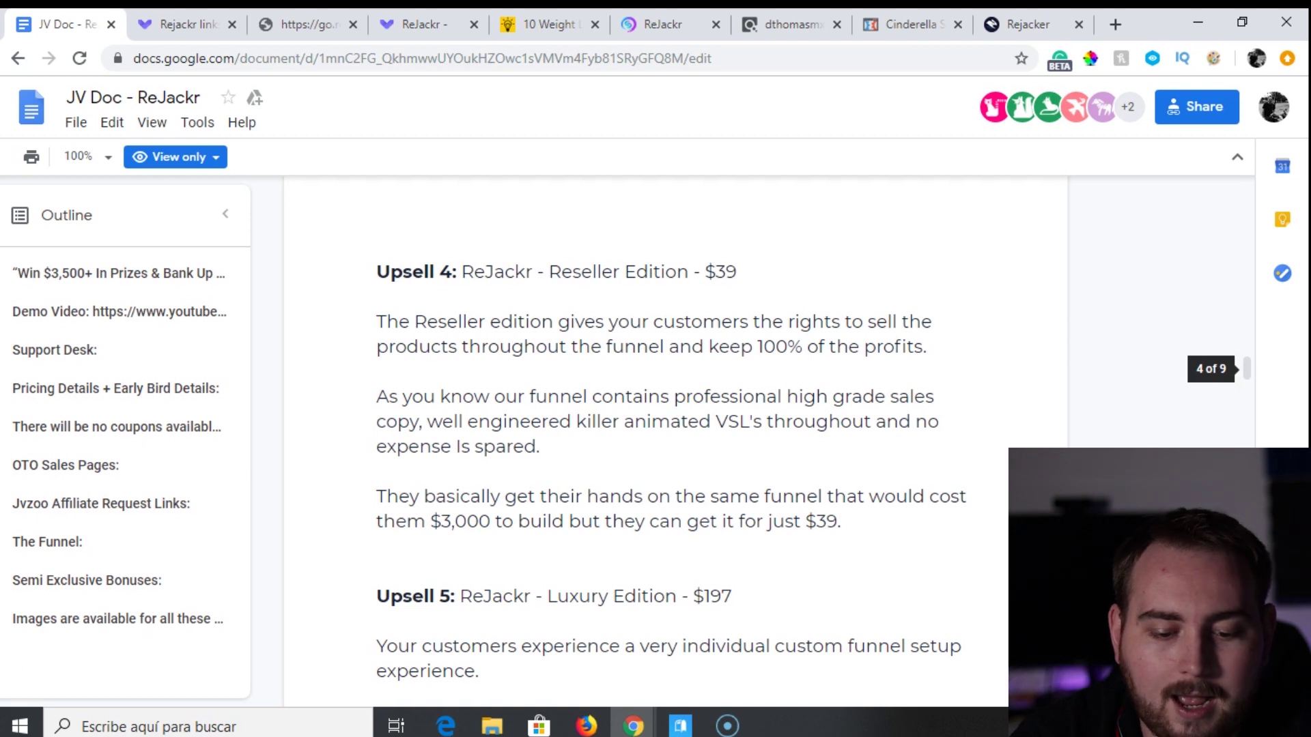
pyautogui.scroll(-6, 675, 443)
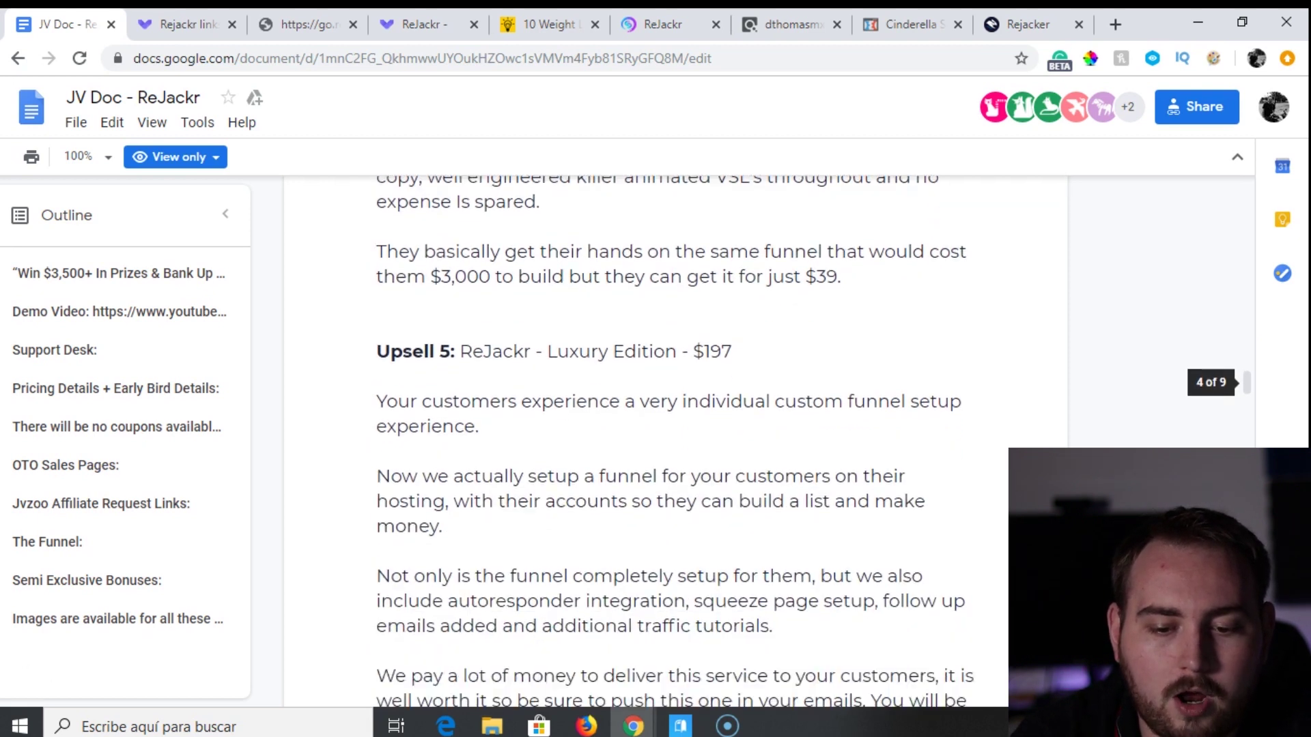
pyautogui.scroll(2, 676, 409)
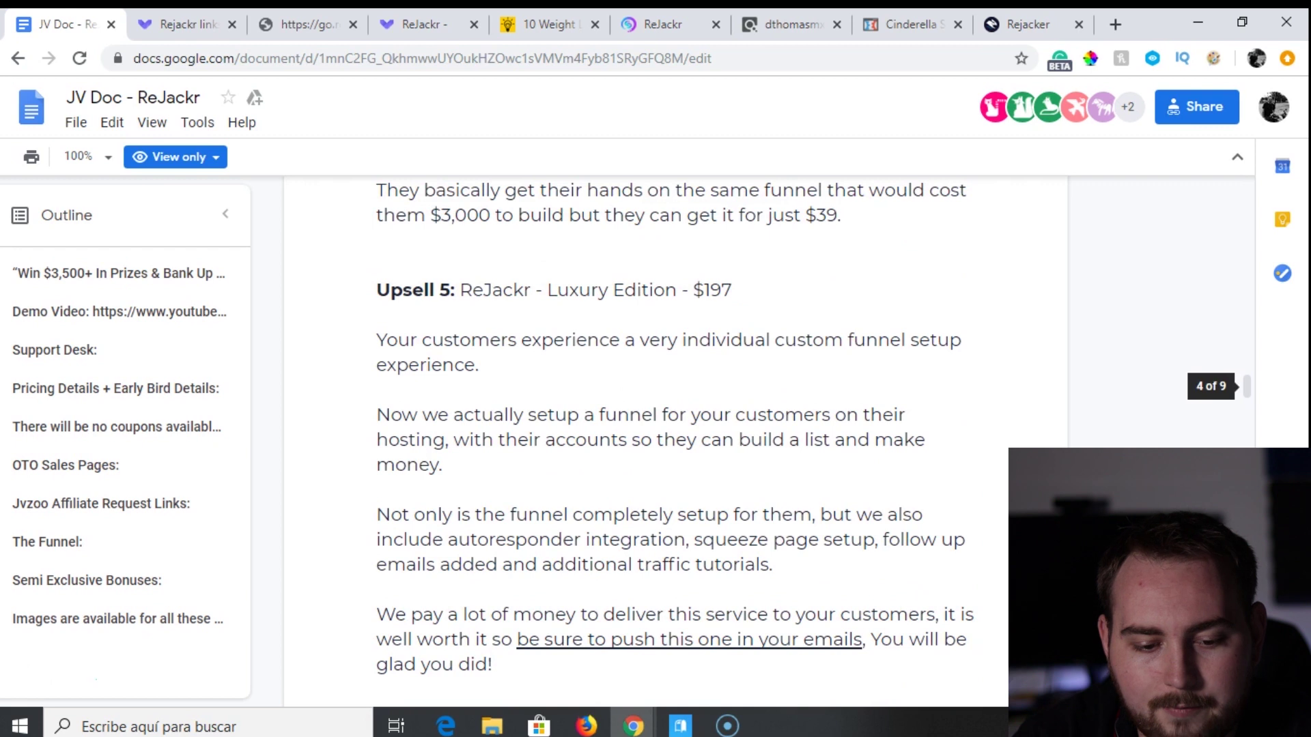